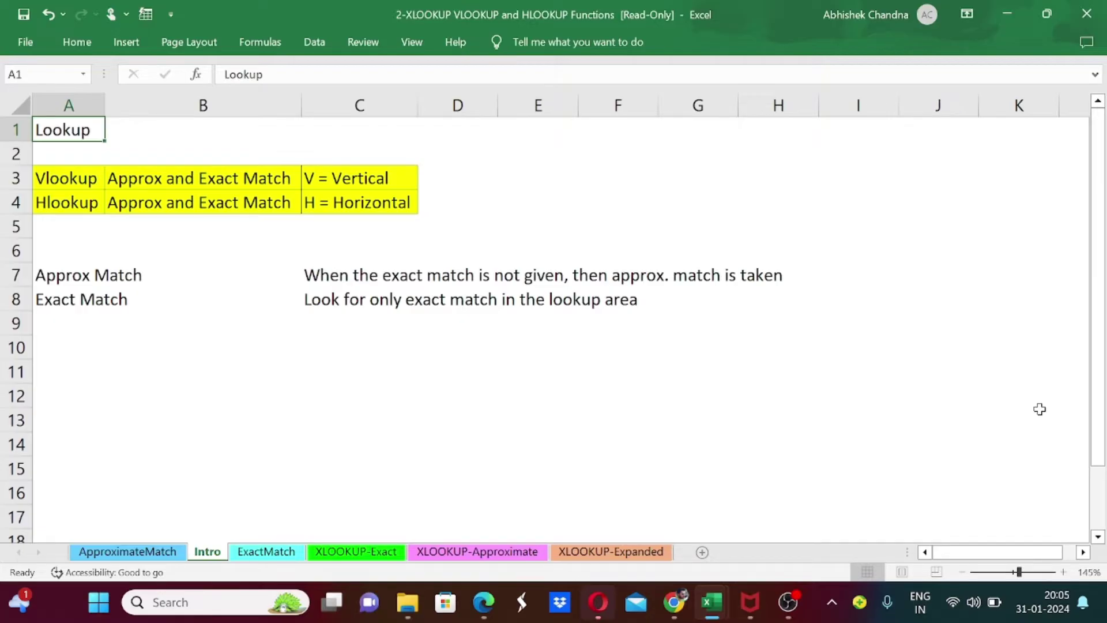
Review the Vlookup and Hlookup rows on the Intro sheet, including the vertical and horizontal definitions.
key(Down)
key(Down)
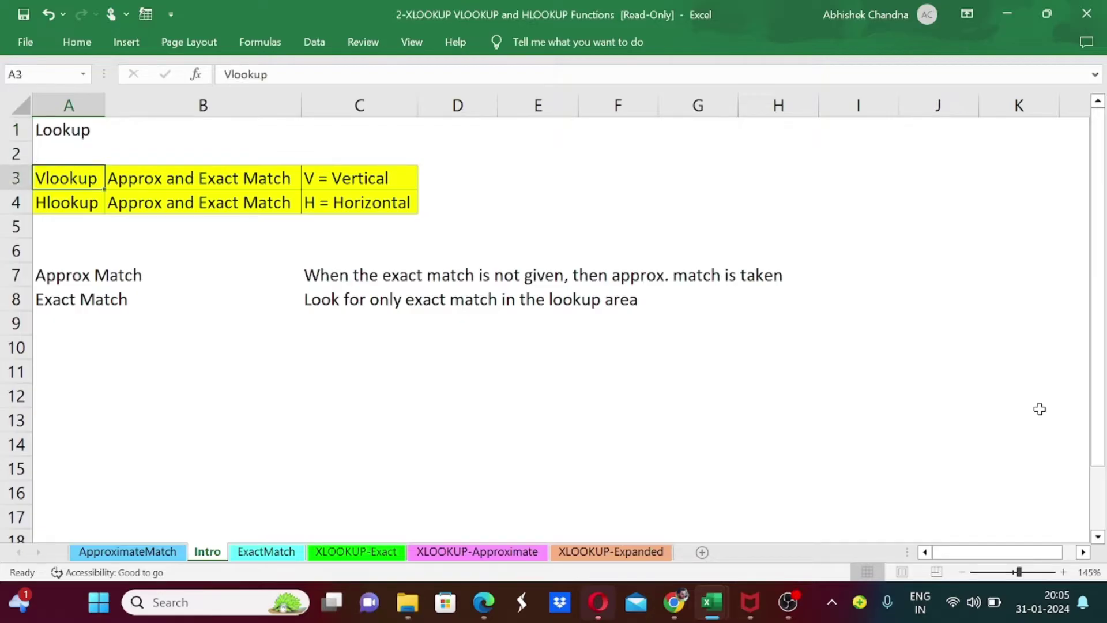
key(Down)
key(Up)
key(Down)
key(Up)
key(Right)
key(Right)
key(Down)
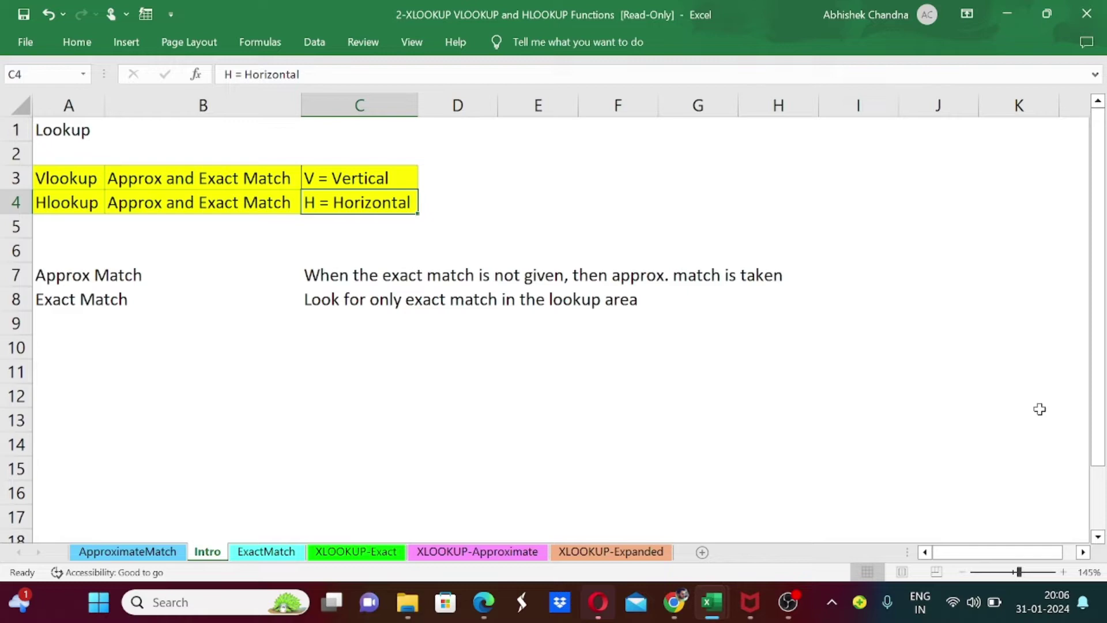
Insert a blank row above row 1 on the ApproximateMatch sheet.
key(ctrl+Page_Up)
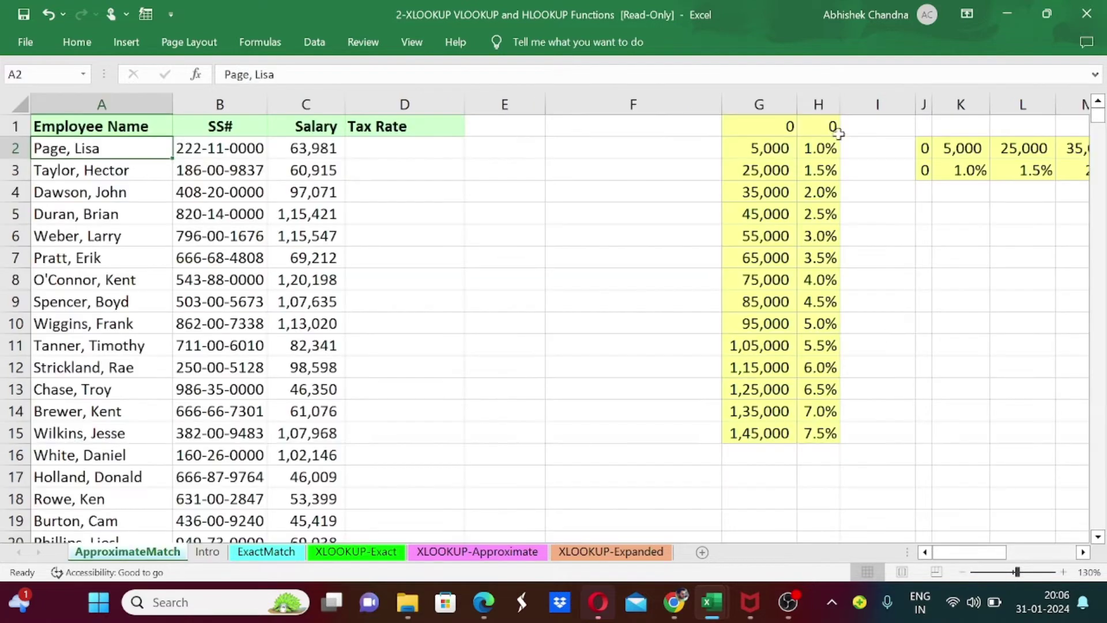
click(788, 148)
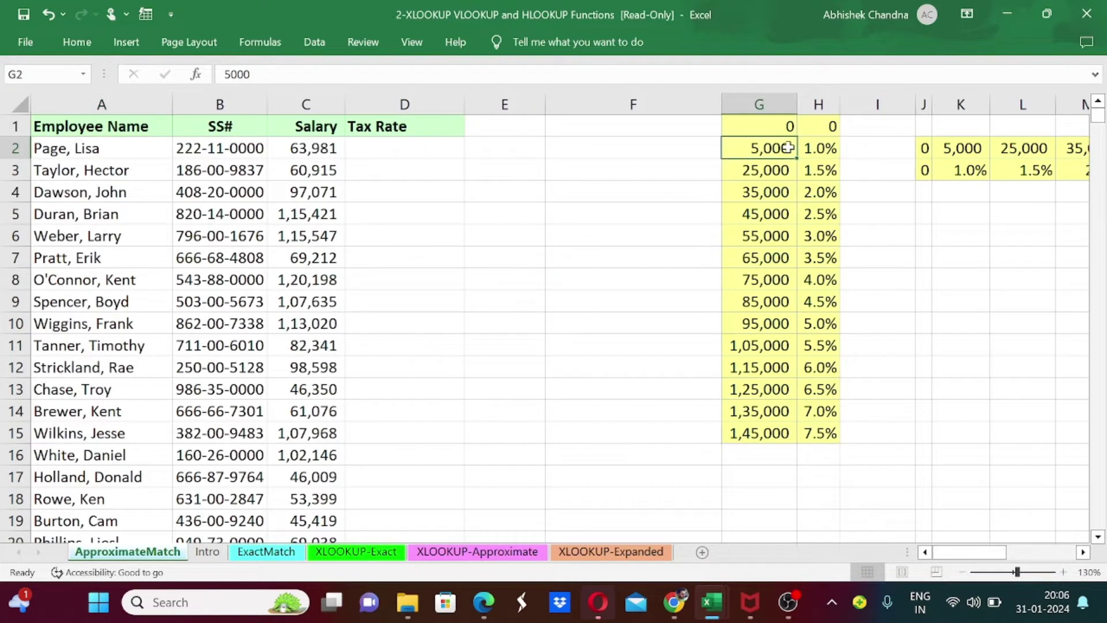
key(Up)
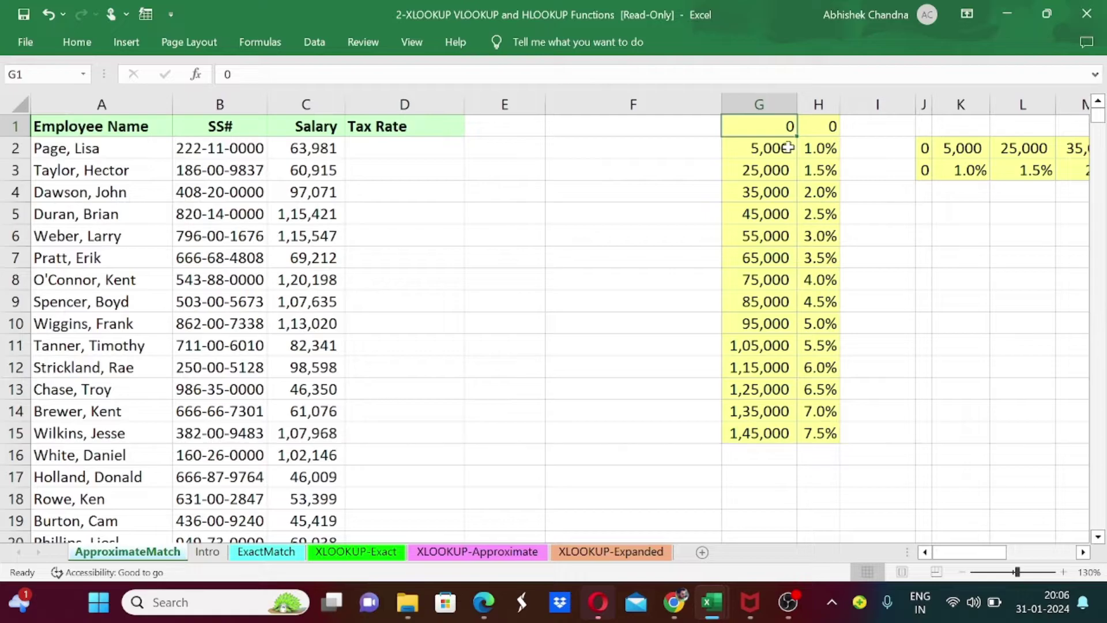
key(ctrl+a)
key(Right)
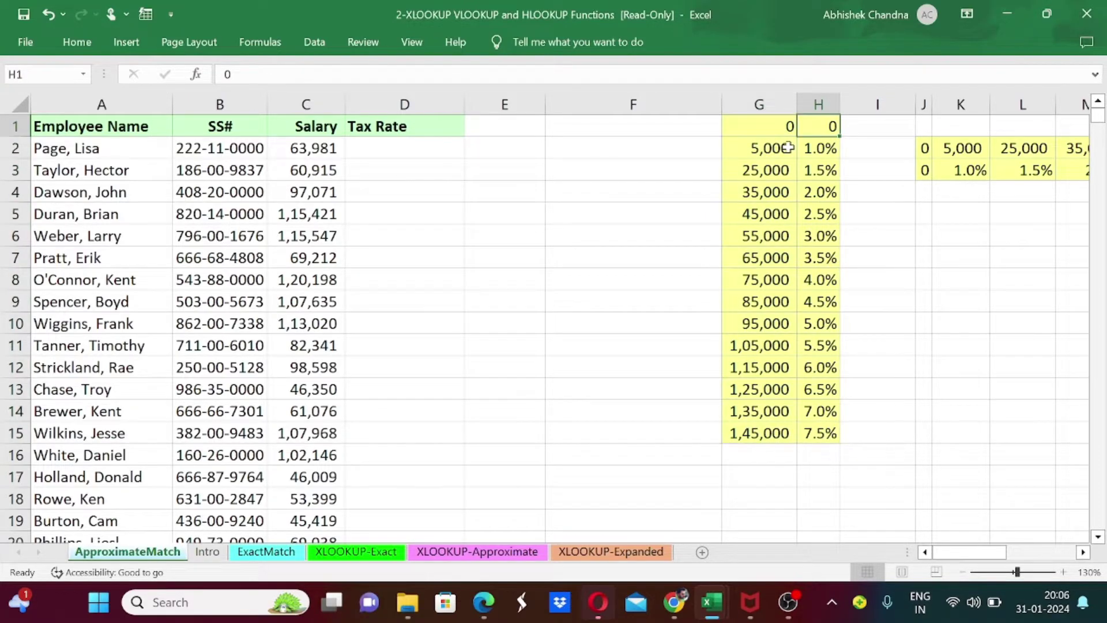
key(ctrl+shift+Down)
key(ctrl+shift+Up)
key(shift+space)
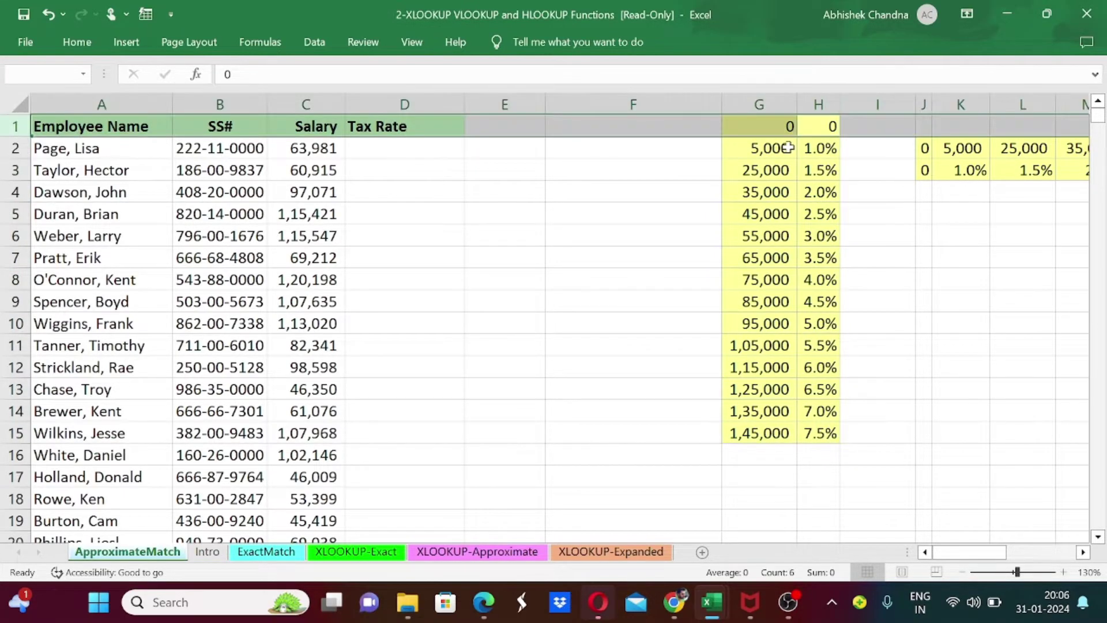
key(Down)
key(Up)
key(ctrl+a)
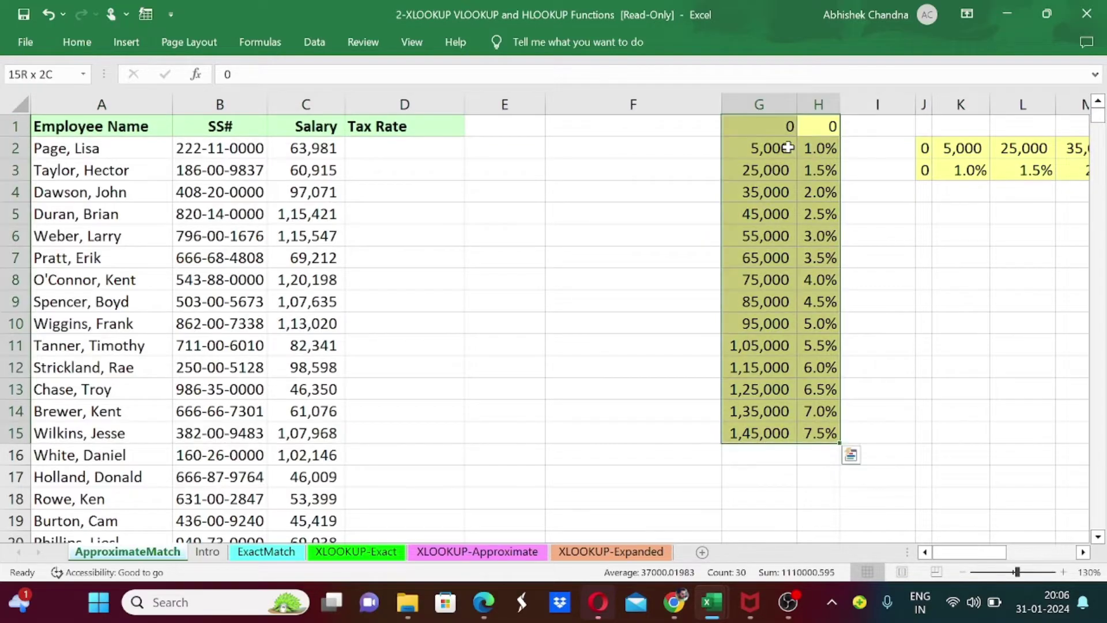
key(ctrl+a)
key(Up)
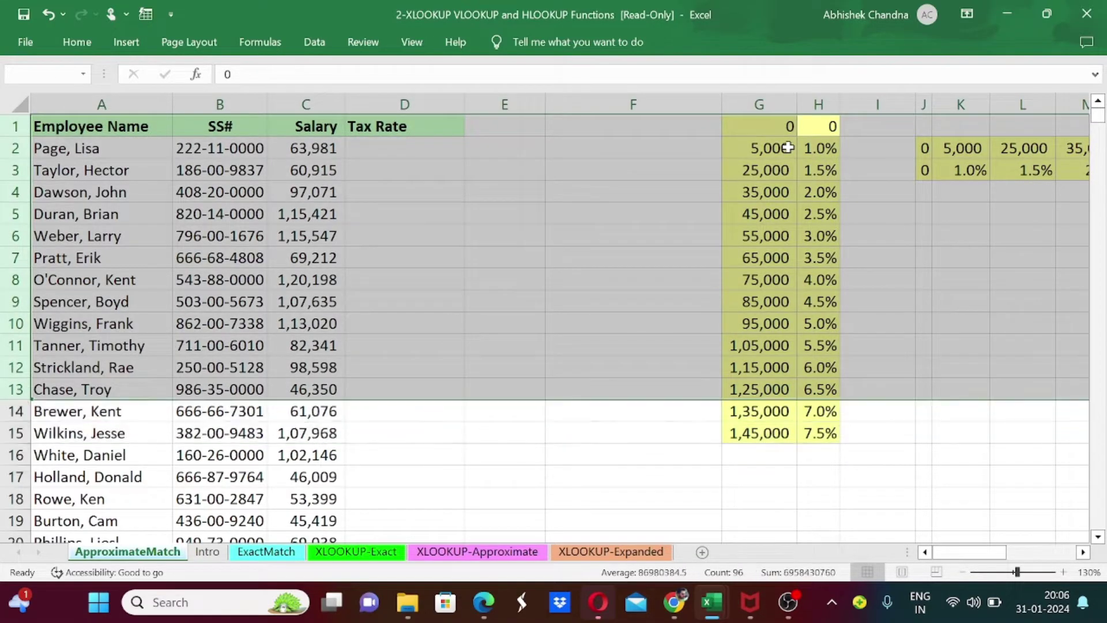
key(shift+space)
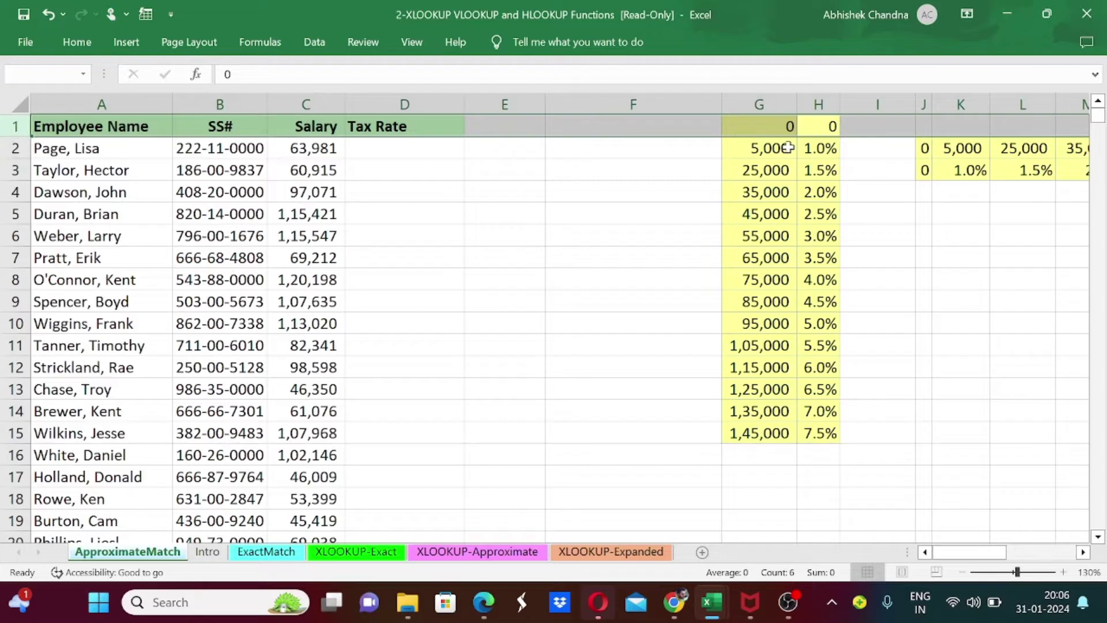
key(ctrl+shift+plus)
Add the headings "Salary Range" in G1 and "Tax Rates" in H1 above the vertical lookup table.
key(Down)
key(Left)
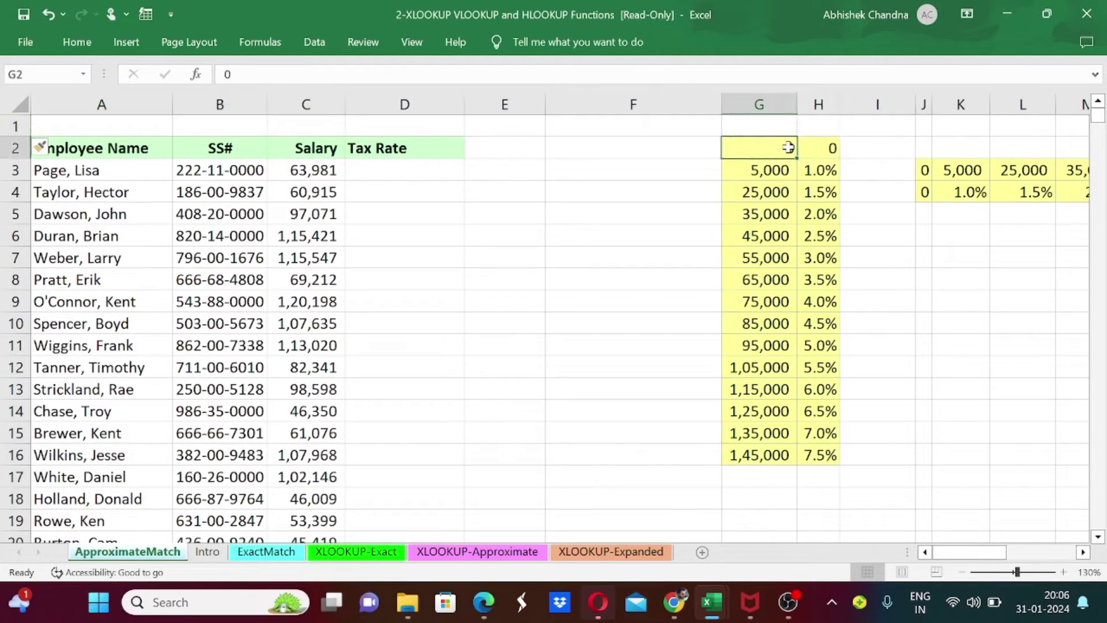
key(Up)
text(Salar)
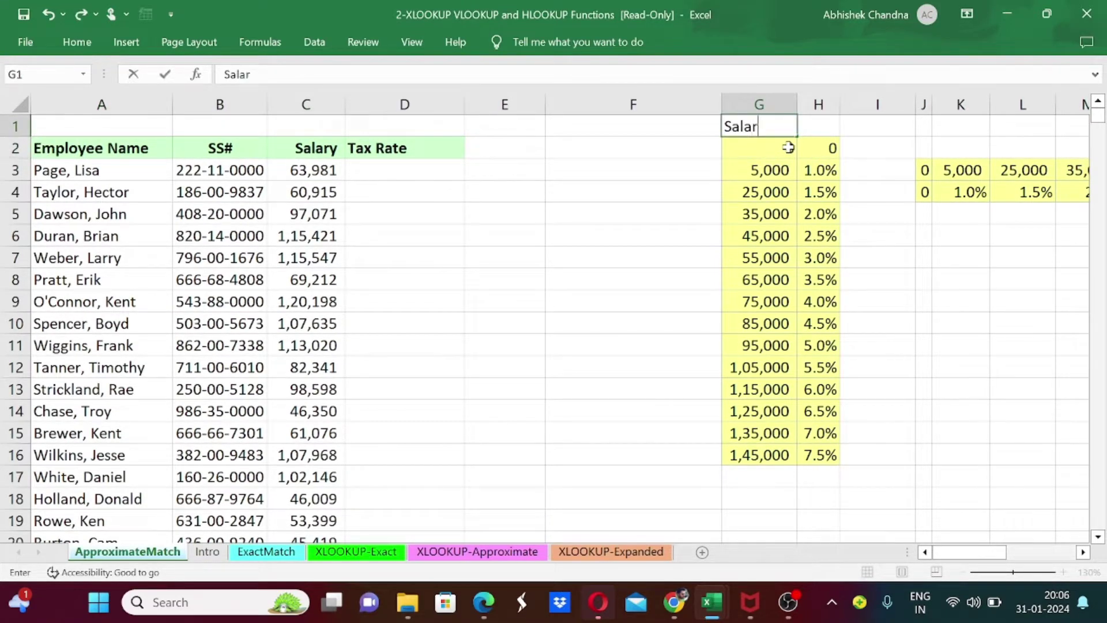
text(y Range)
key(Tab)
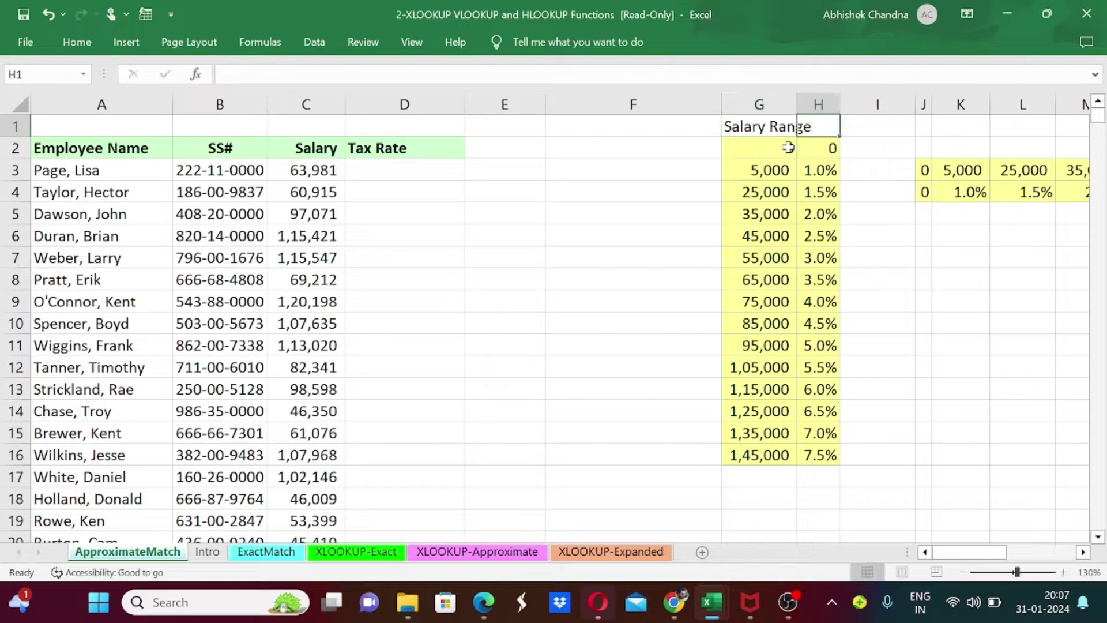
text(Tax Rates)
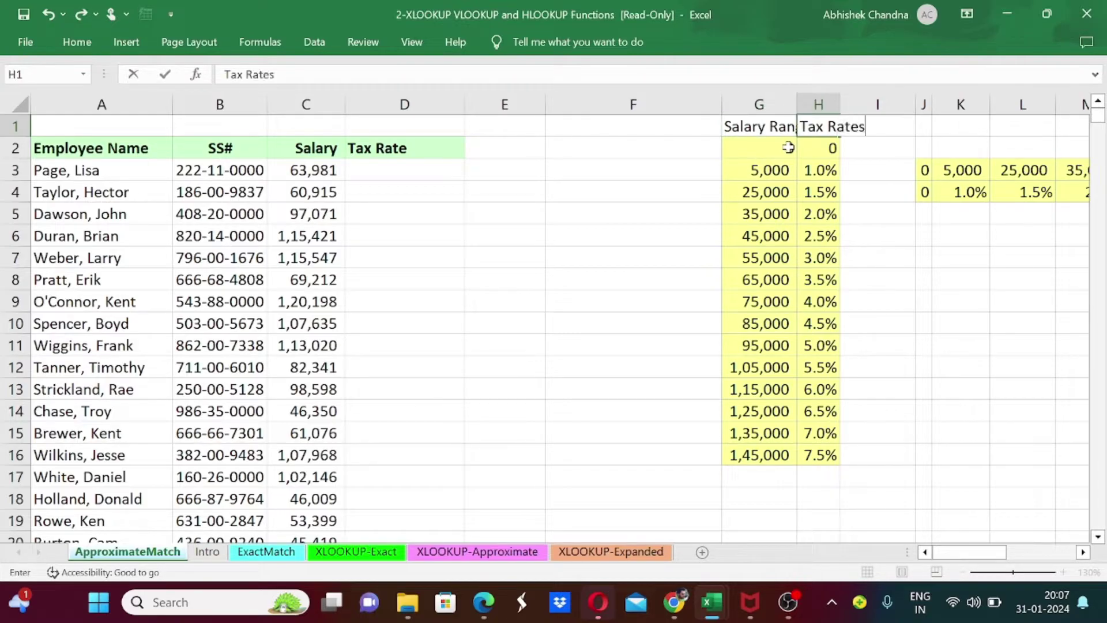
key(Return)
AutoFit the widths of columns G and H to their contents.
key(ctrl+space)
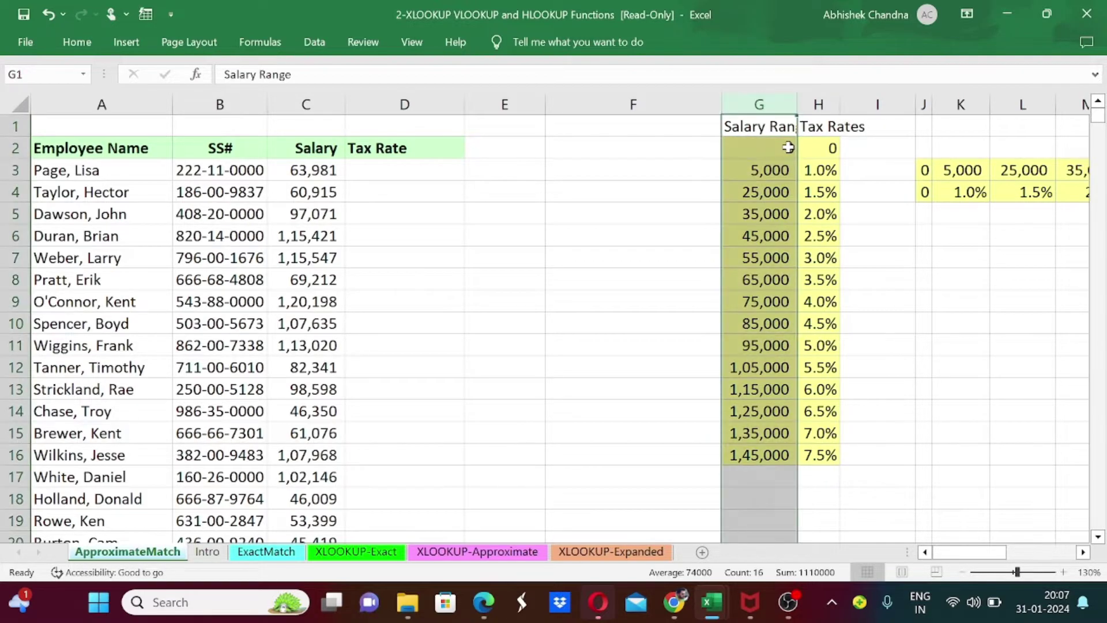
key(shift+Right)
key(alt+h)
key(o)
key(i)
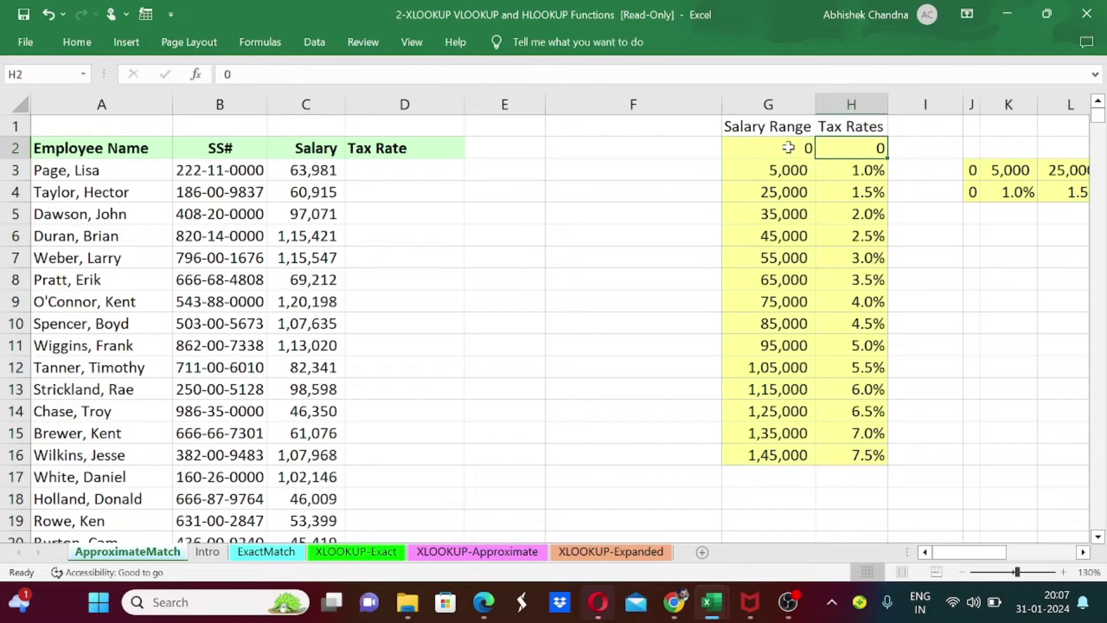
Examine the horizontal lookup table beside the vertical one, highlighting its salary row from J3 to X3.
key(Down)
key(Right)
key(Right)
key(Right)
key(Down)
key(Left)
key(Left)
key(Up)
key(Left)
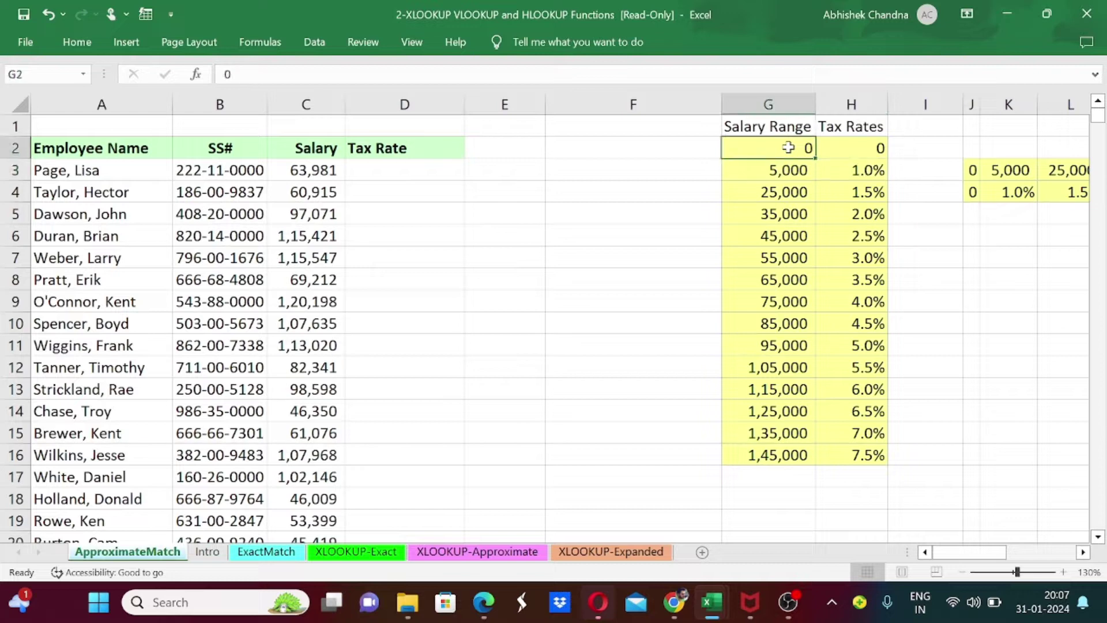
key(Down)
key(Right)
key(Right)
key(Right)
key(ctrl+shift+Right)
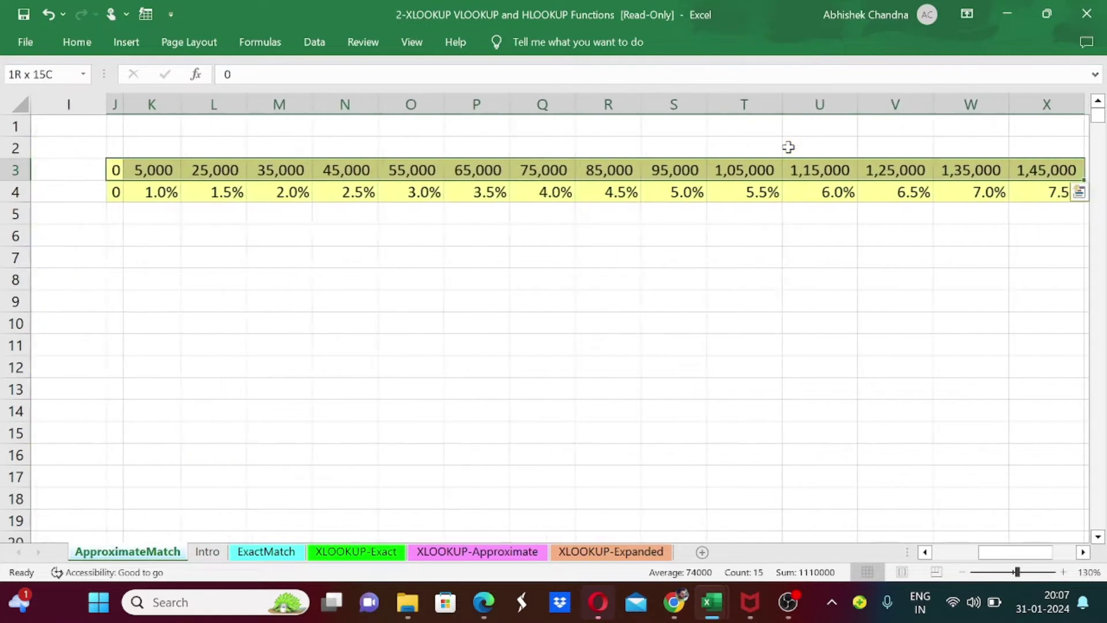
Label the horizontal lookup table's rows "Salary Range" in I3 and "Tax Rates" in I4.
key(Up)
key(Down)
key(Left)
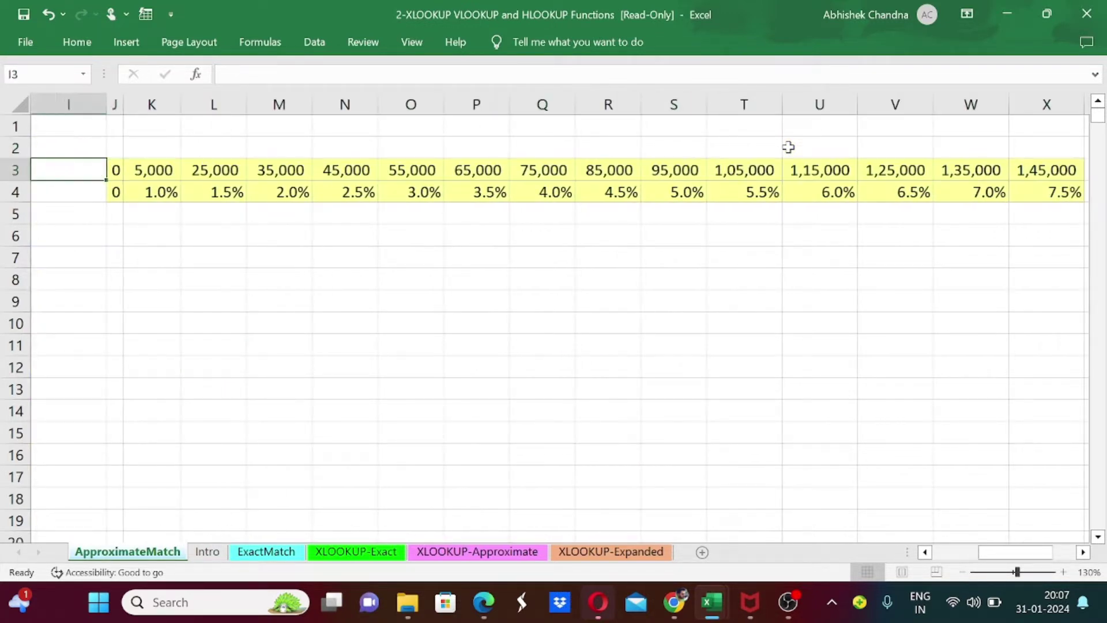
text(Sa)
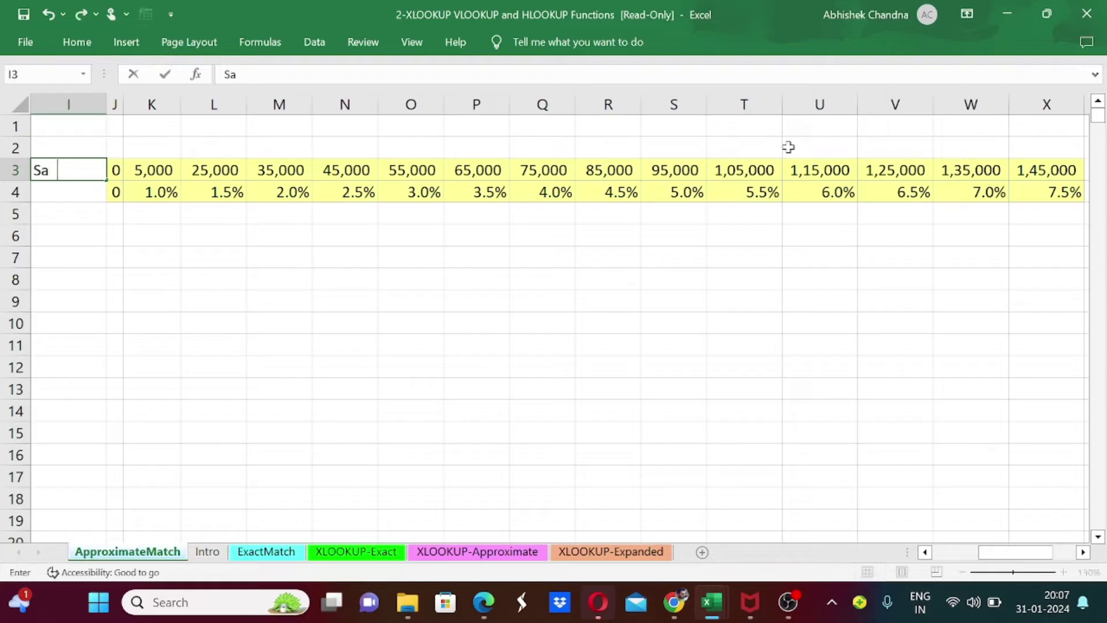
text(lary Range)
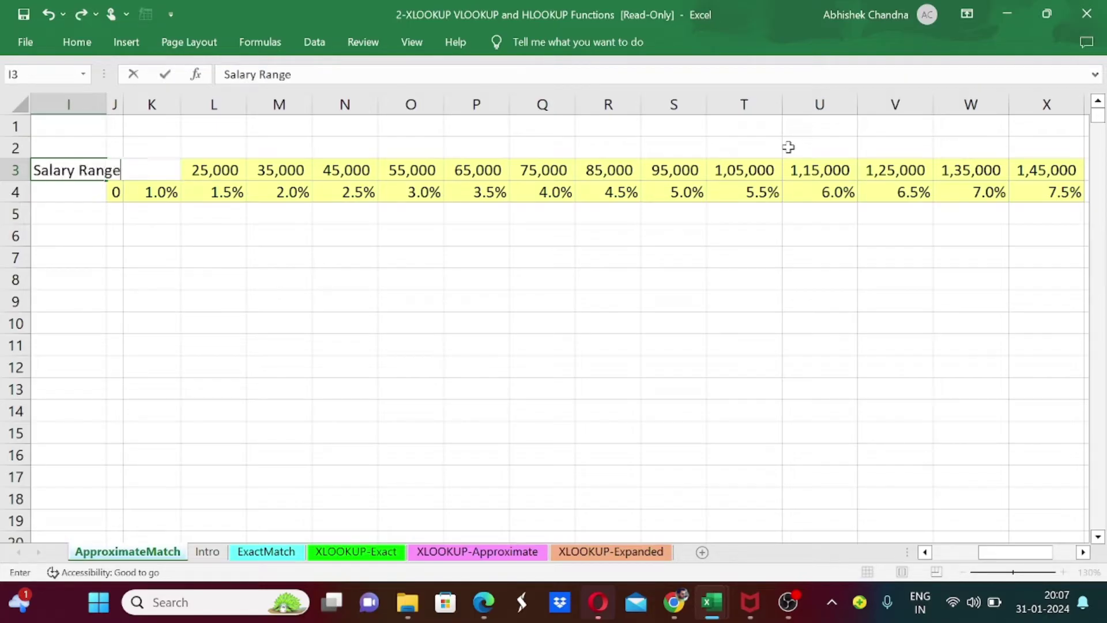
key(Return)
text(Tax zr)
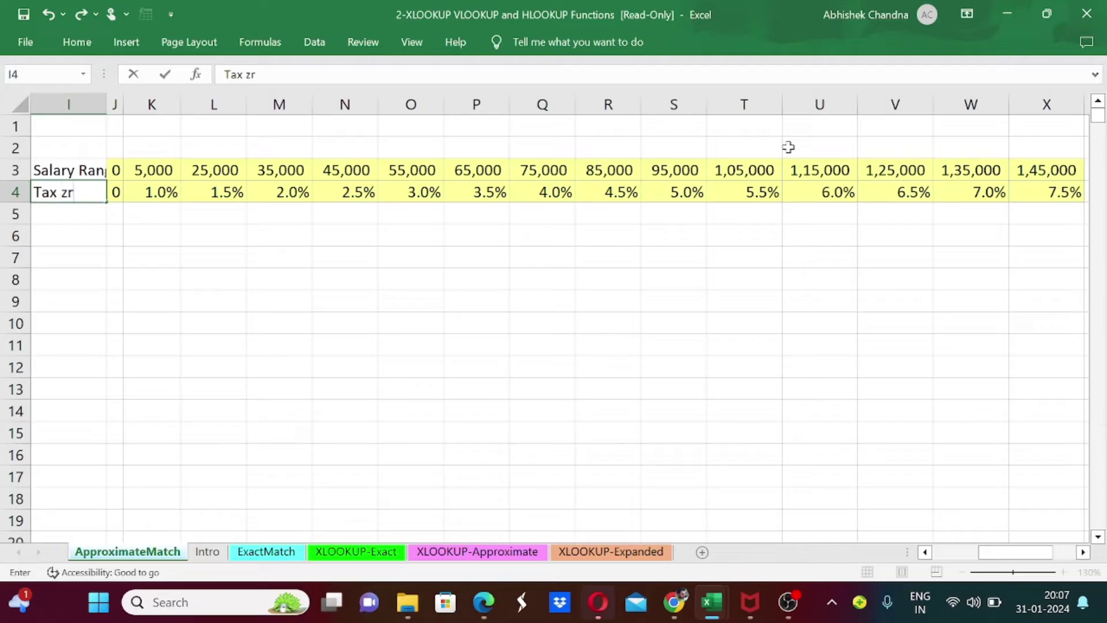
key(BackSpace)
key(BackSpace)
text(Rates)
key(ctrl+Return)
AutoFit column I to the width of the row labels in I3:I4.
key(shift+Up)
key(alt+h)
key(o)
key(i)
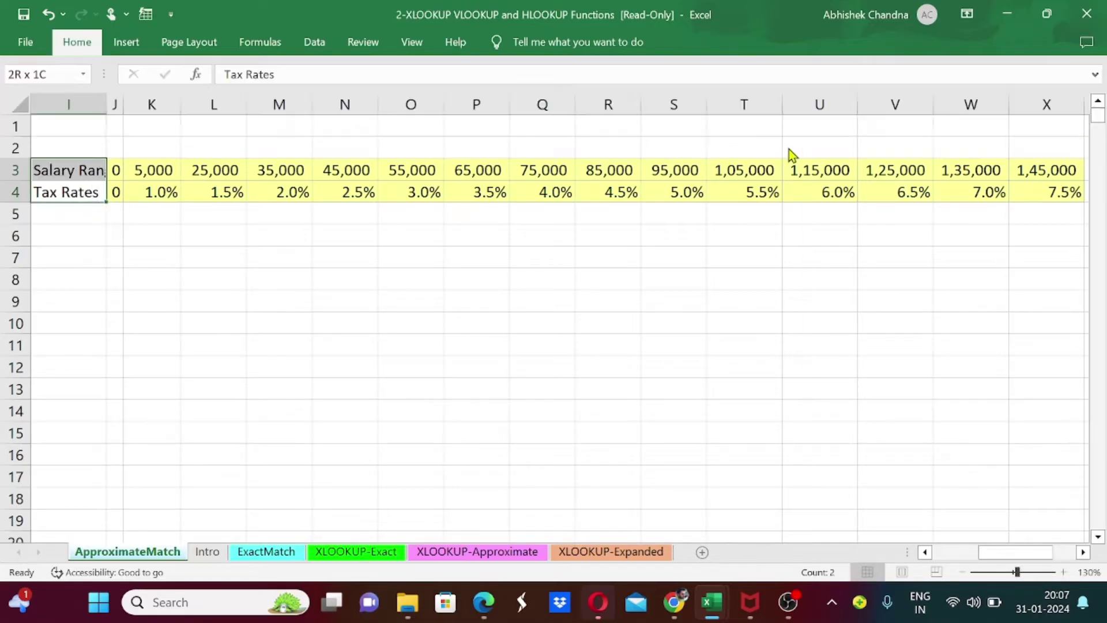
Compare the vertical layout of the Salary Range column with the horizontal table in rows 3 and 4.
key(Up)
key(Left)
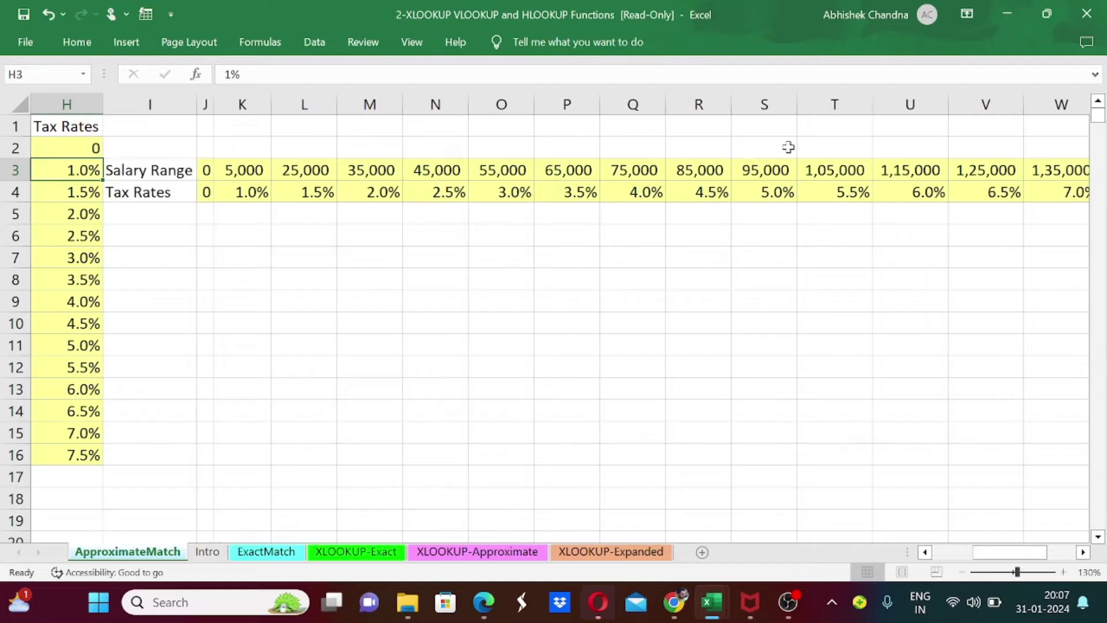
key(Left)
key(ctrl+space)
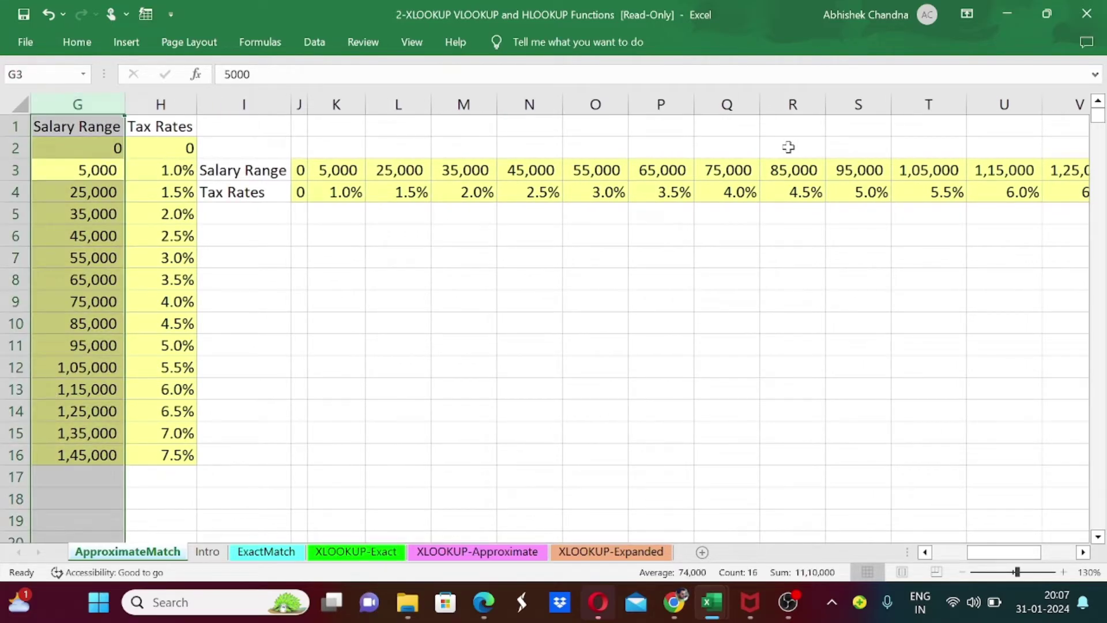
key(Right)
key(Right)
key(Right)
key(ctrl+shift+Right)
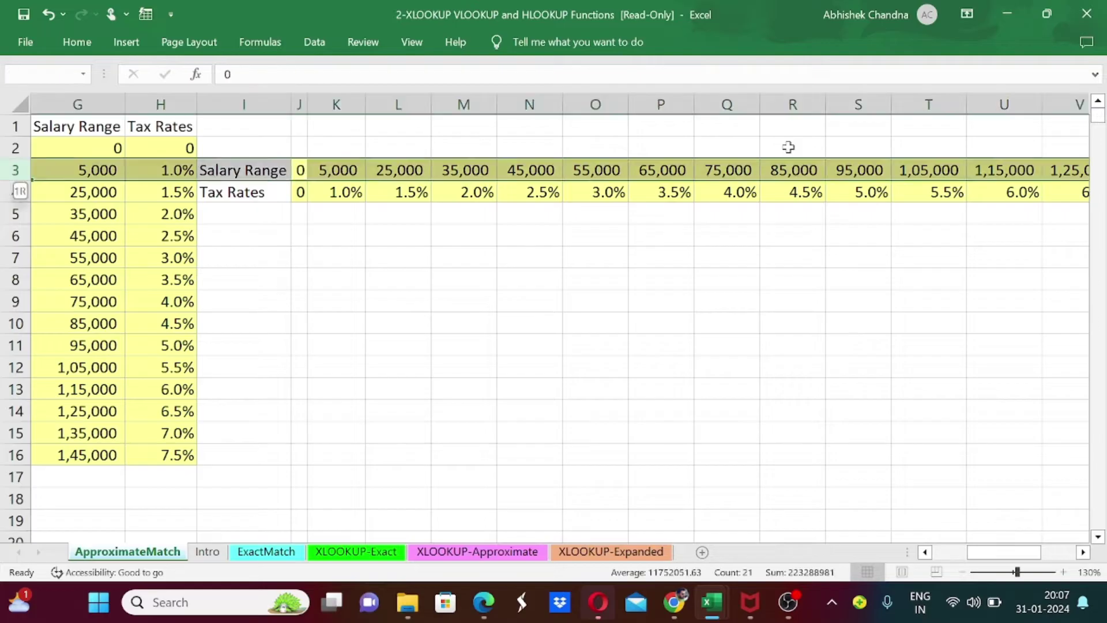
key(Left)
key(shift+Down)
scroll(789, 147, right, 3)
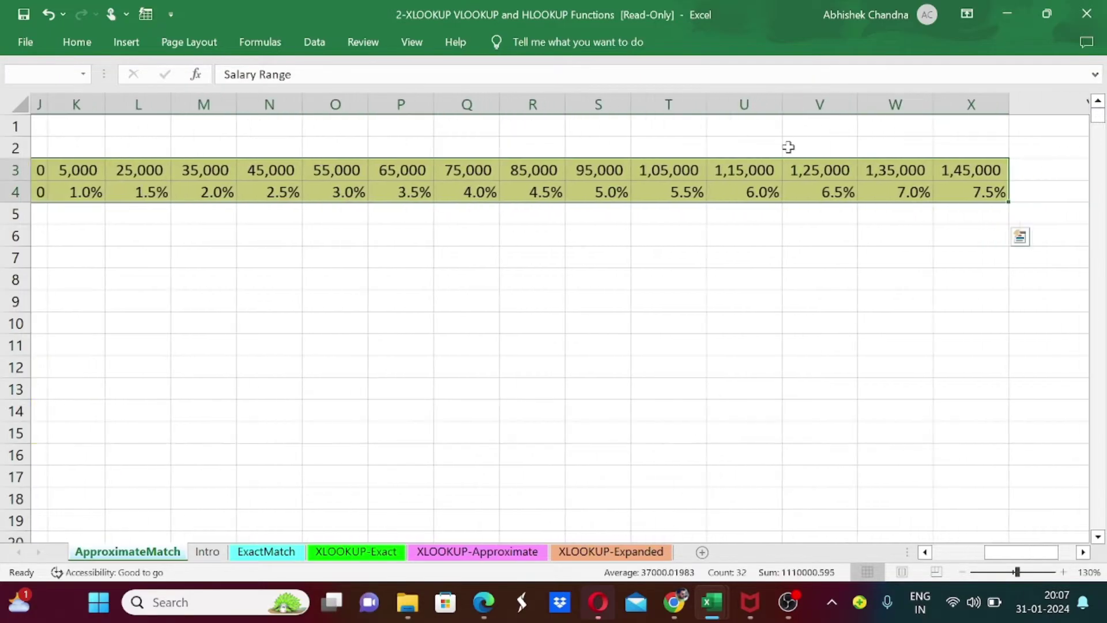
scroll(789, 147, left, 1)
key(ctrl+shift+Right)
Return to the Intro sheet and review the match types and the definitions of approximate and exact match.
key(ctrl+Page_Down)
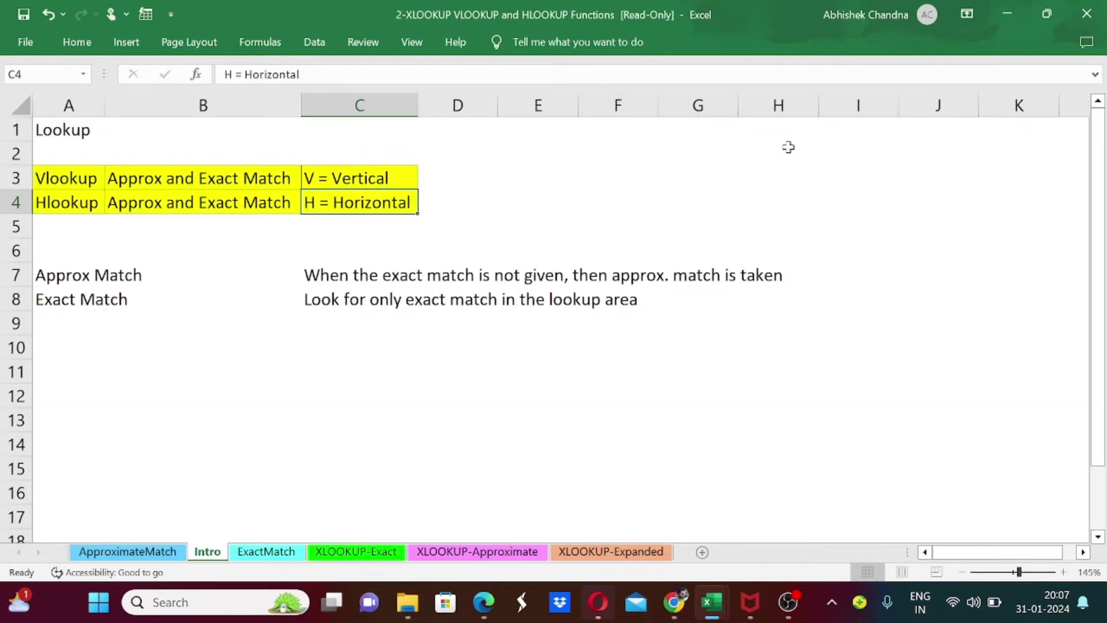
key(Left)
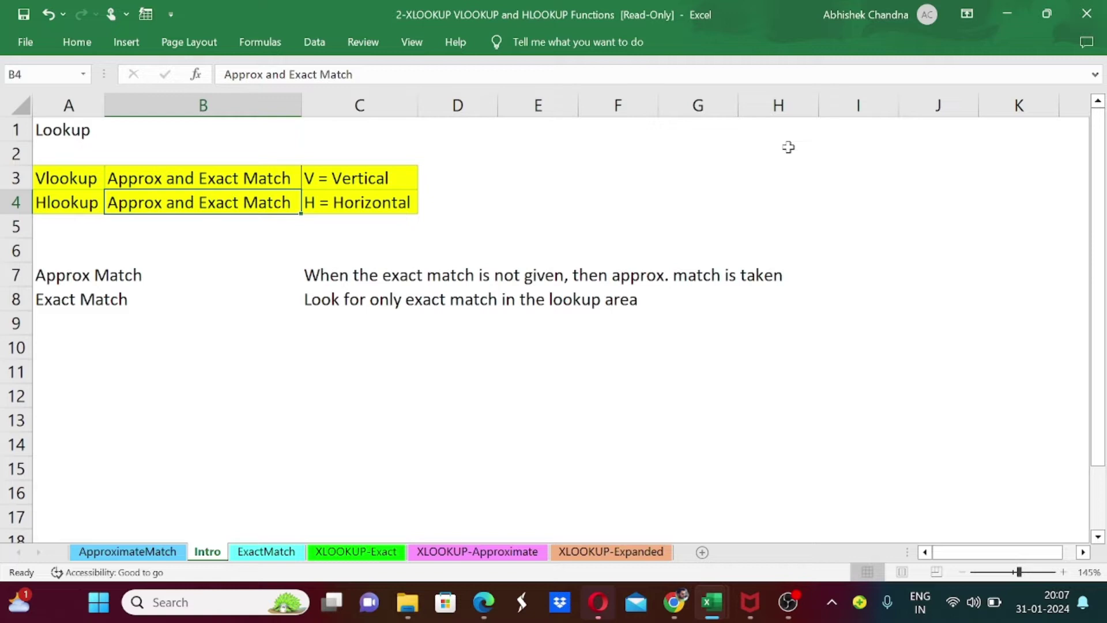
key(Up)
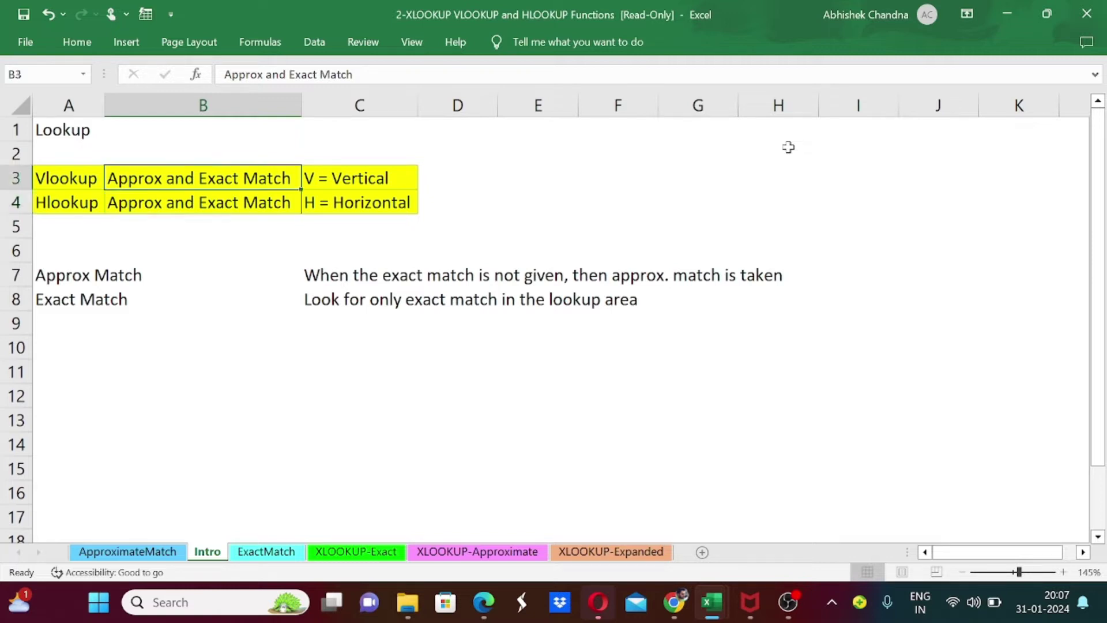
key(Down)
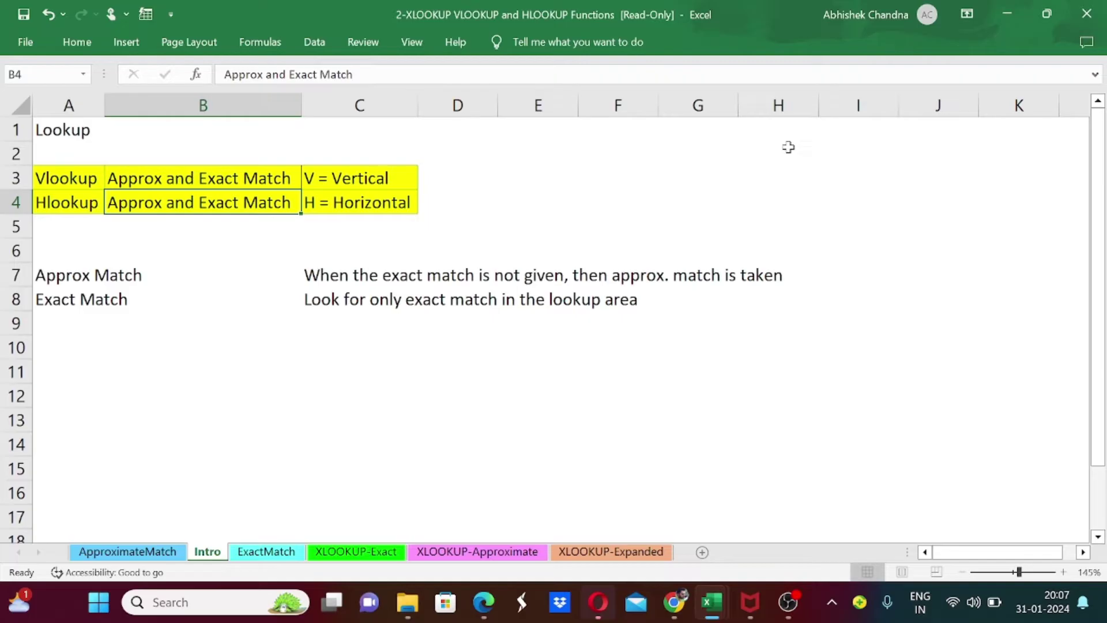
key(Left)
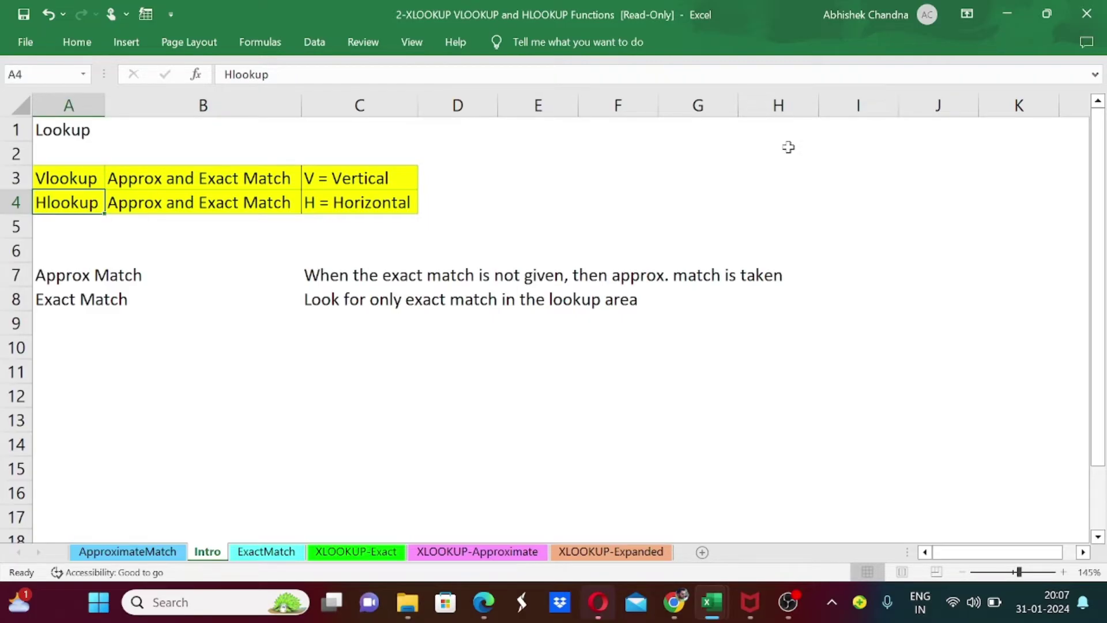
key(Down)
key(Down)
key(Down)
key(Right)
key(Right)
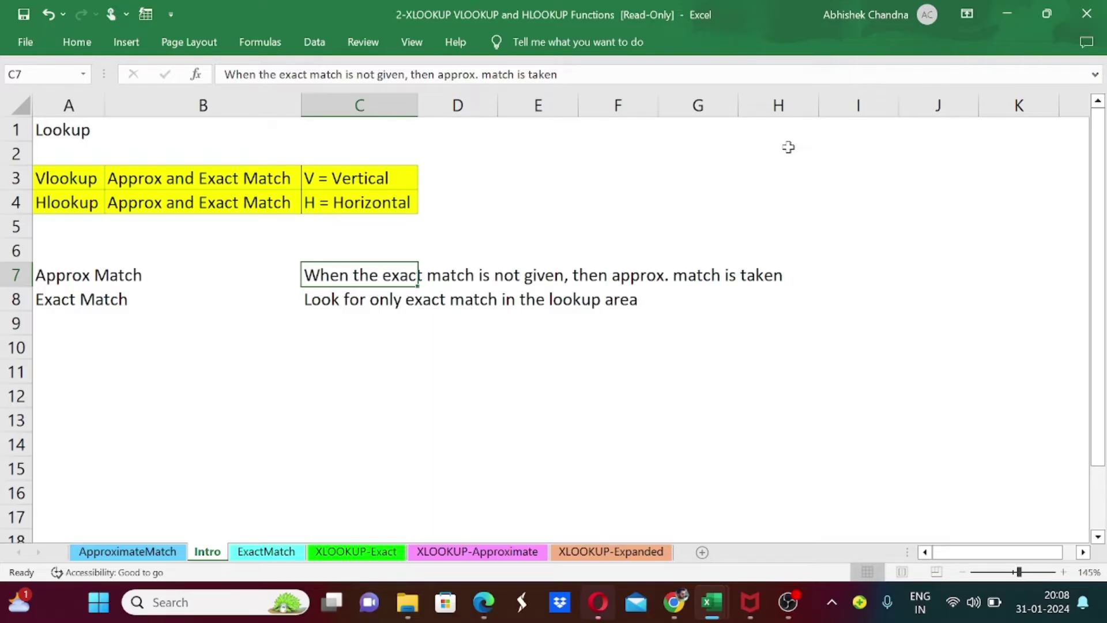
key(Down)
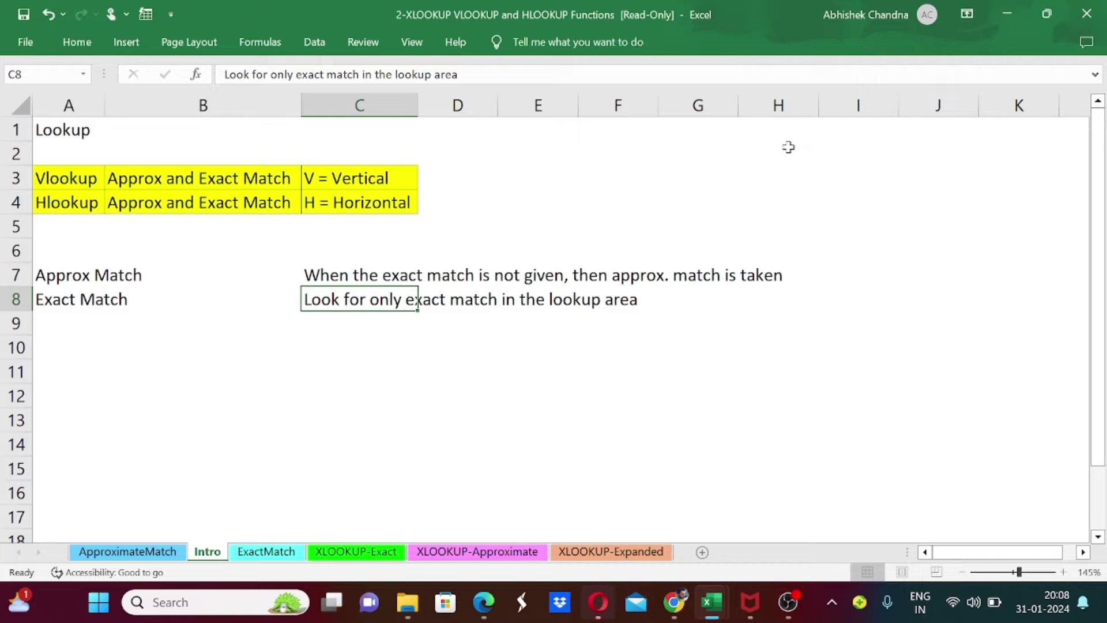
key(Up)
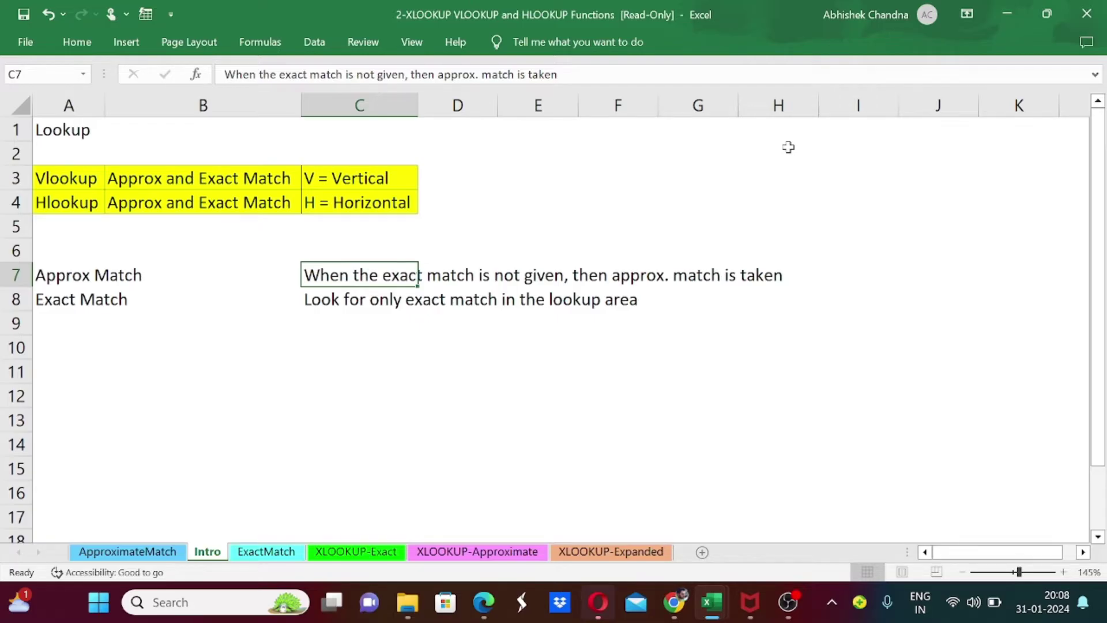
key(Left)
key(Left)
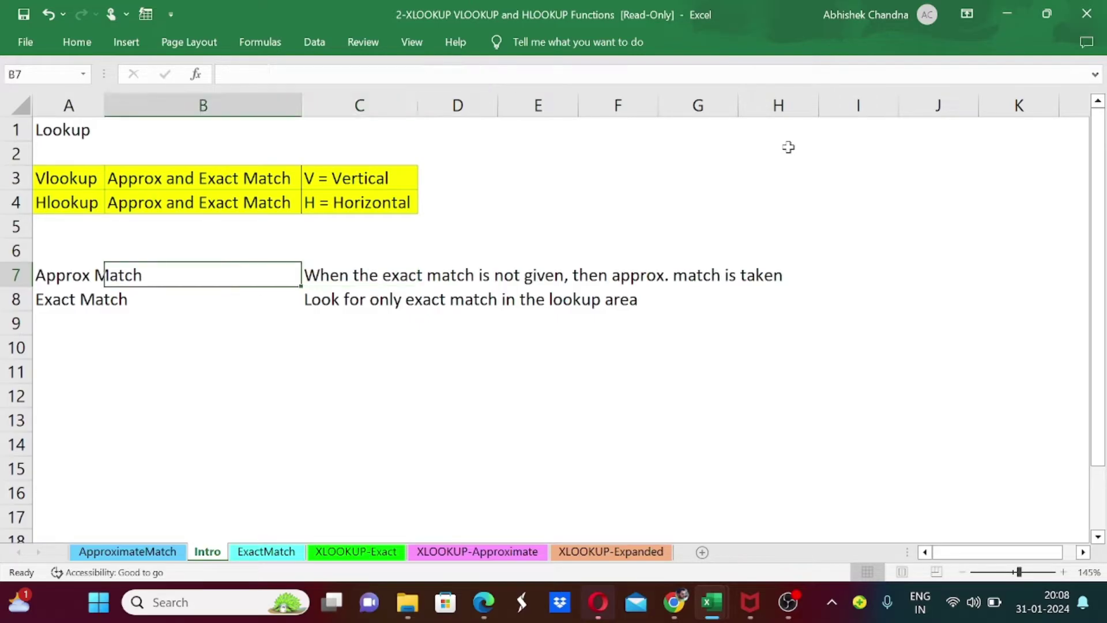
key(Down)
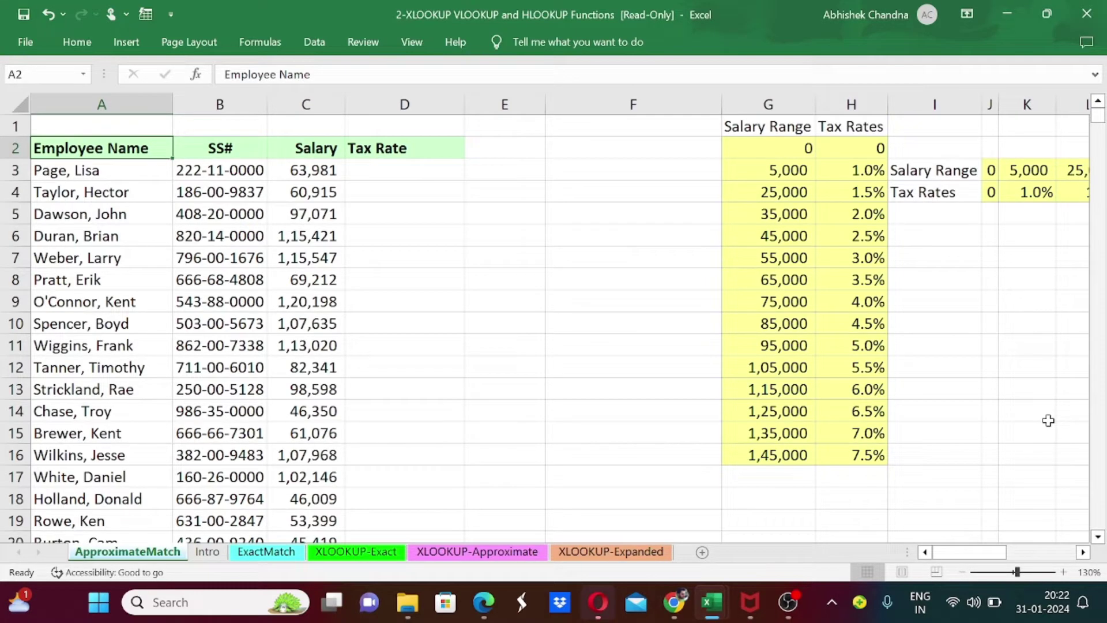
Review the employee table's SS#, Salary and Tax Rate columns on the ApproximateMatch sheet.
key(Right)
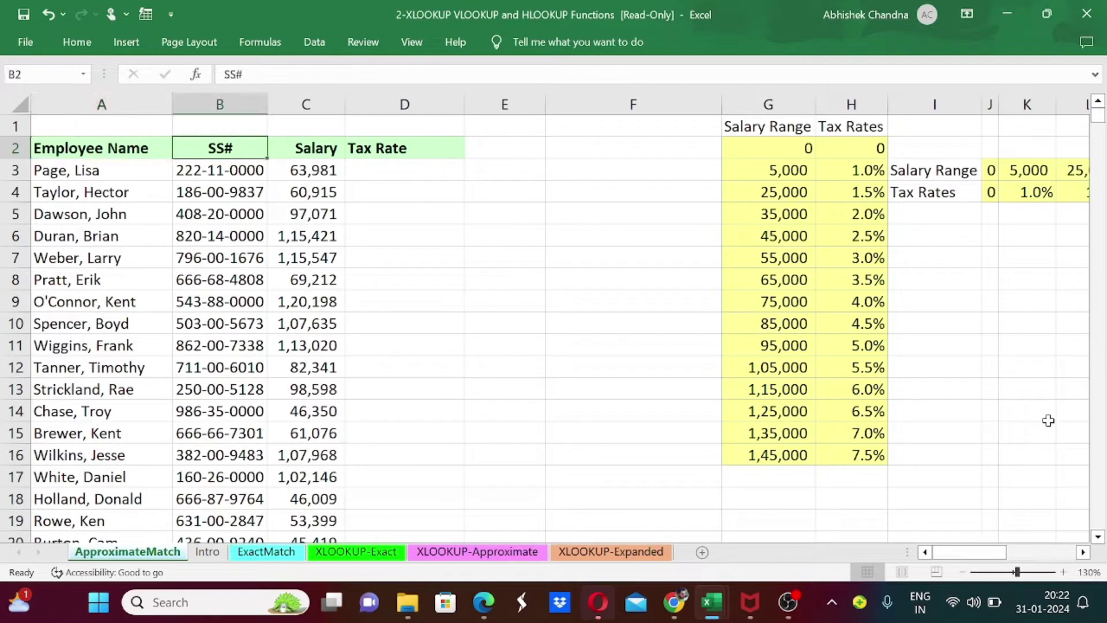
key(Right)
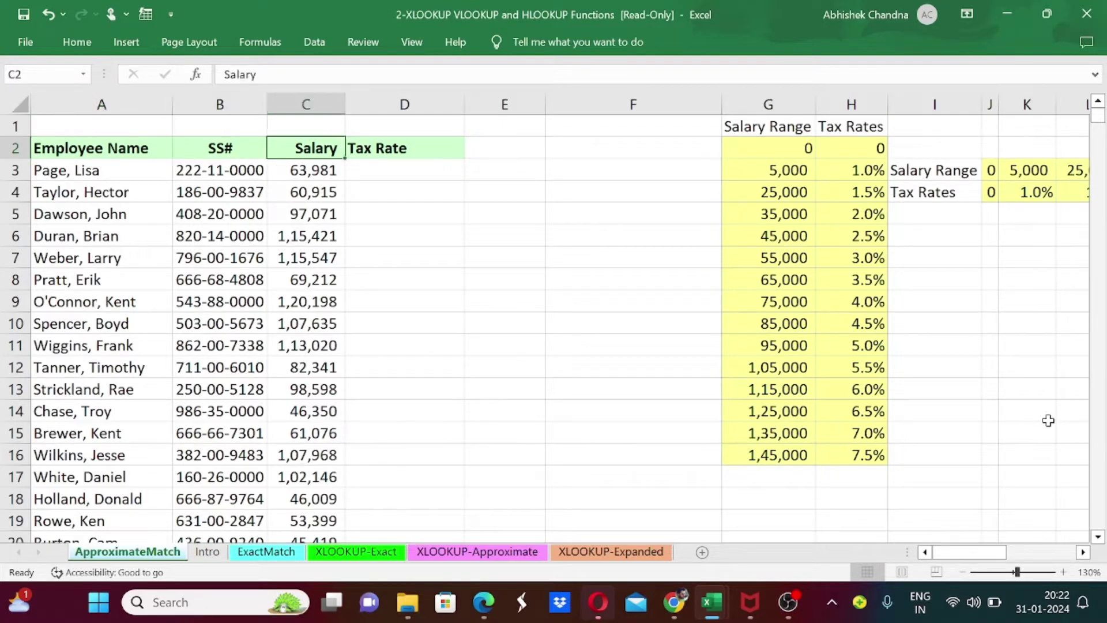
key(Right)
key(Down)
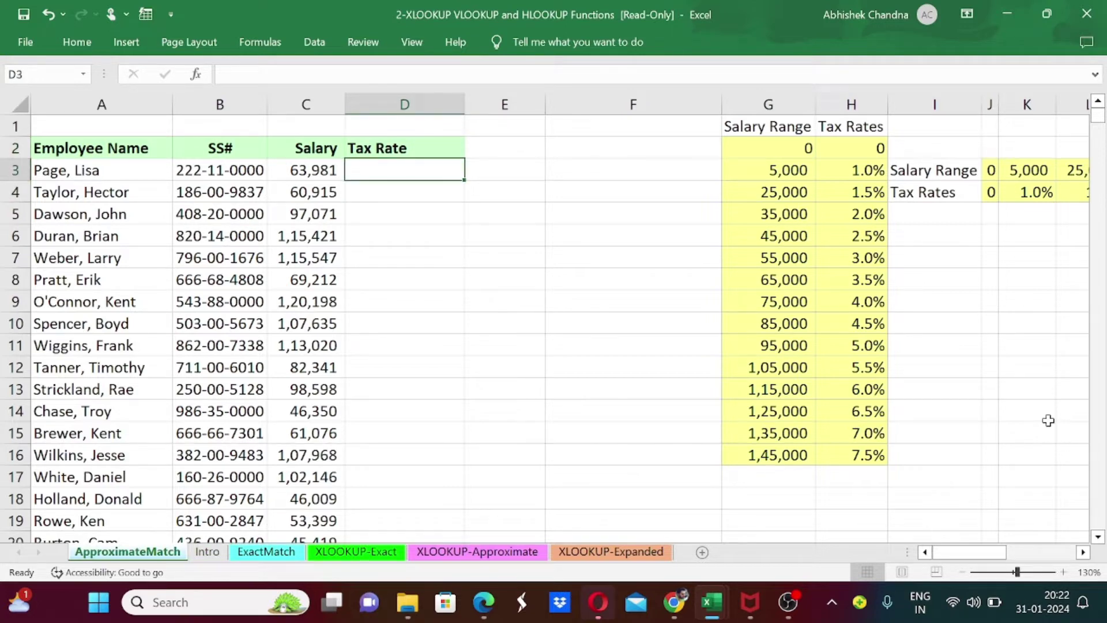
key(Up)
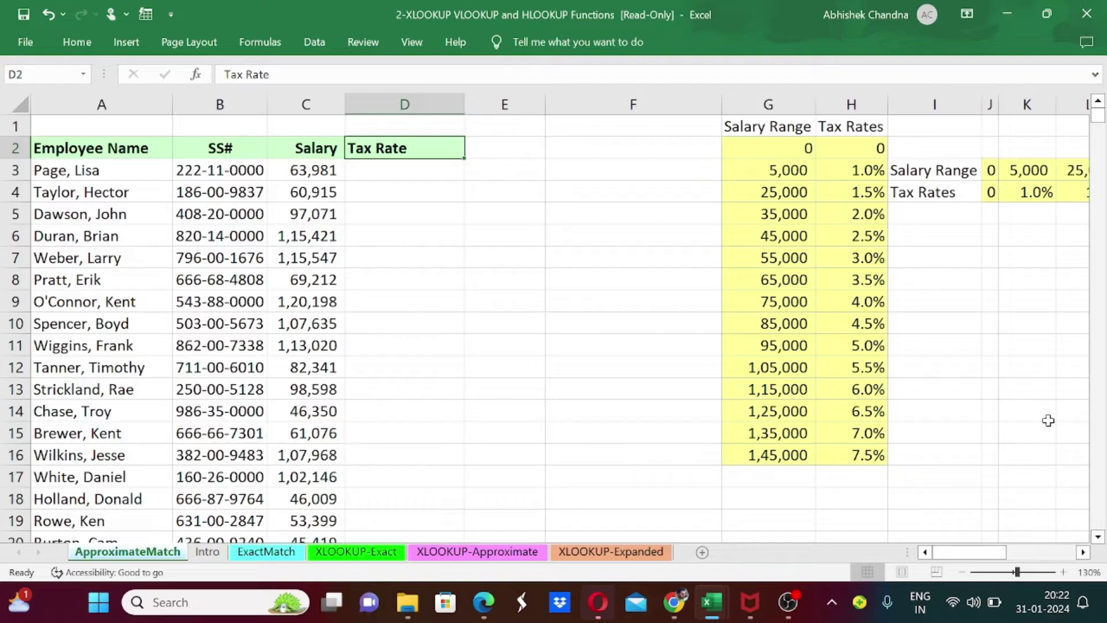
key(Up)
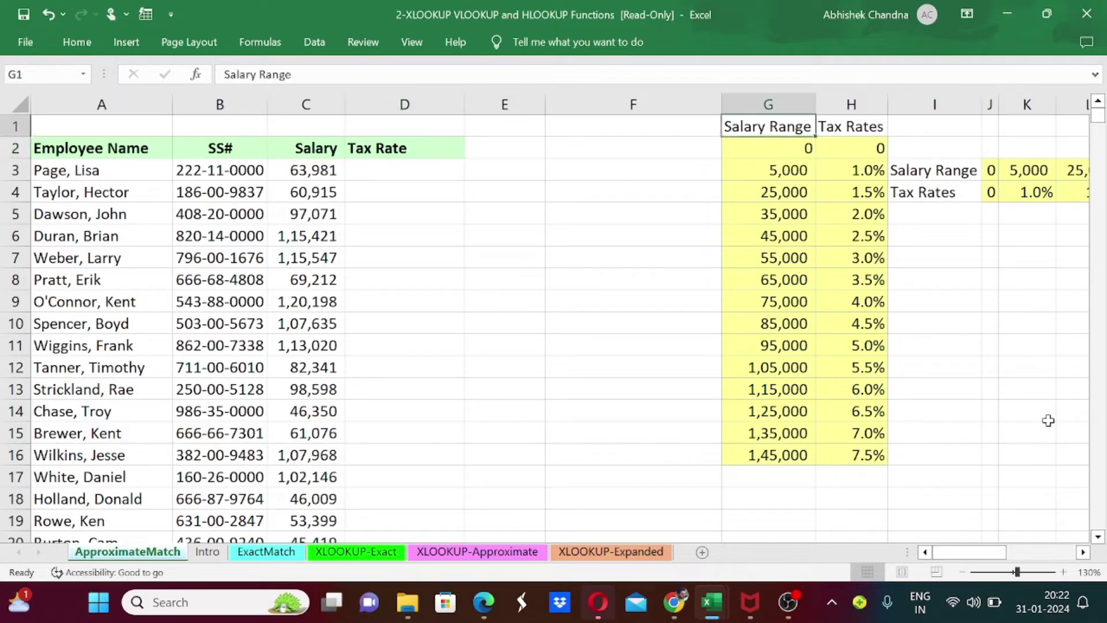
Examine the vertical lookup table in columns G and H, with its Salary Range and Tax Rates headings.
key(Down)
key(Up)
key(ctrl+shift+Down)
key(shift+Right)
key(Up)
key(Right)
key(Right)
key(Left)
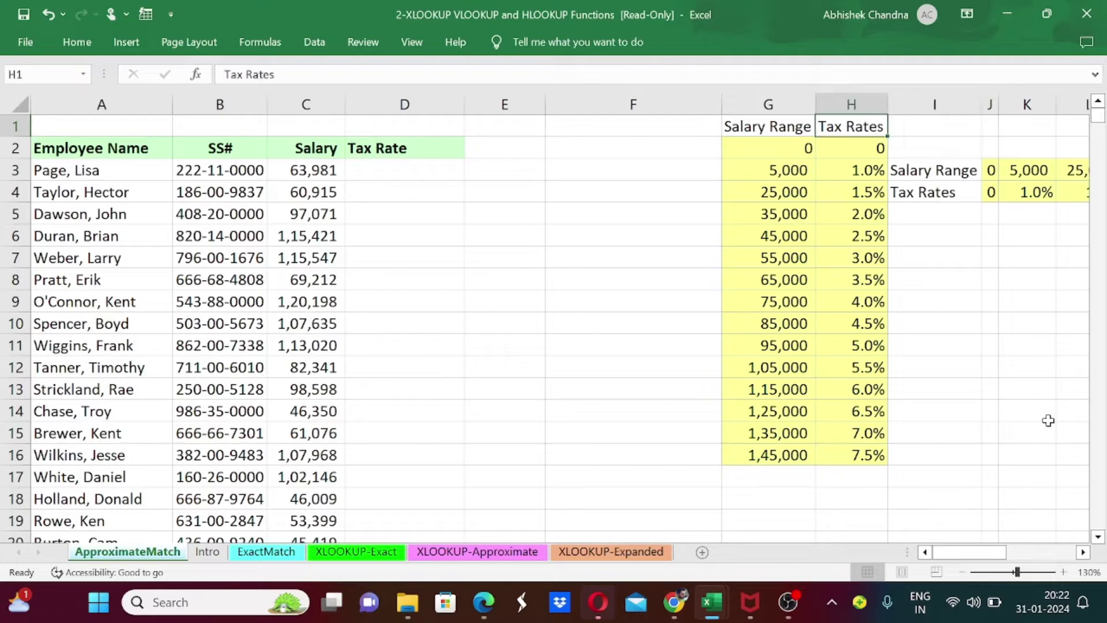
Examine the full extent of the horizontal Salary Range and Tax Rates table in rows 3 and 4.
key(Right)
key(Down)
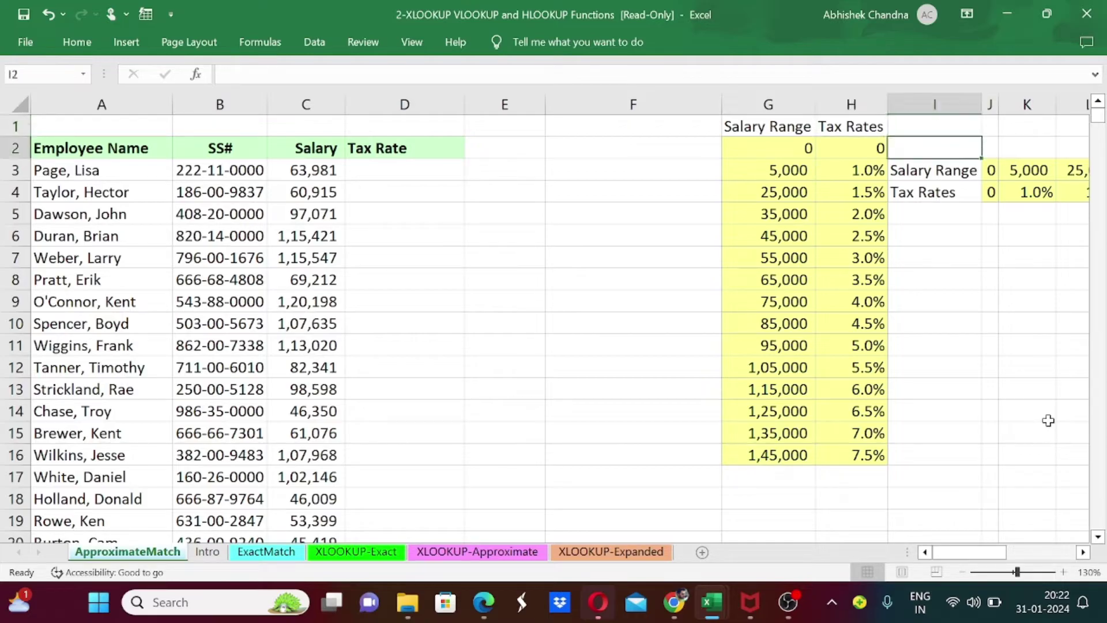
key(Down)
key(shift+Down)
key(ctrl+shift+Right)
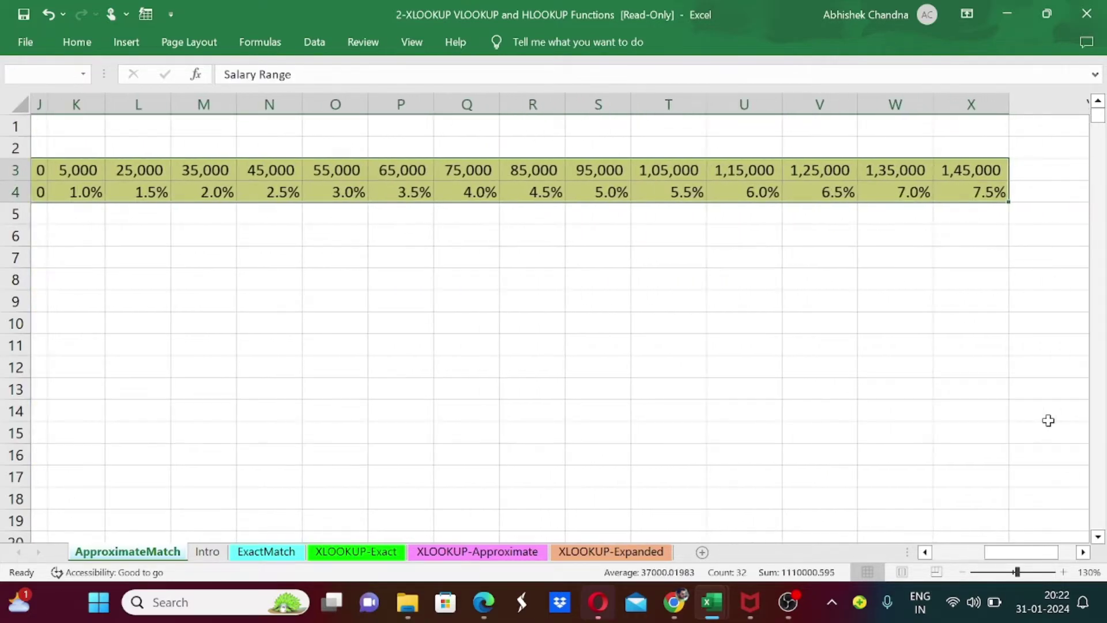
key(shift+BackSpace)
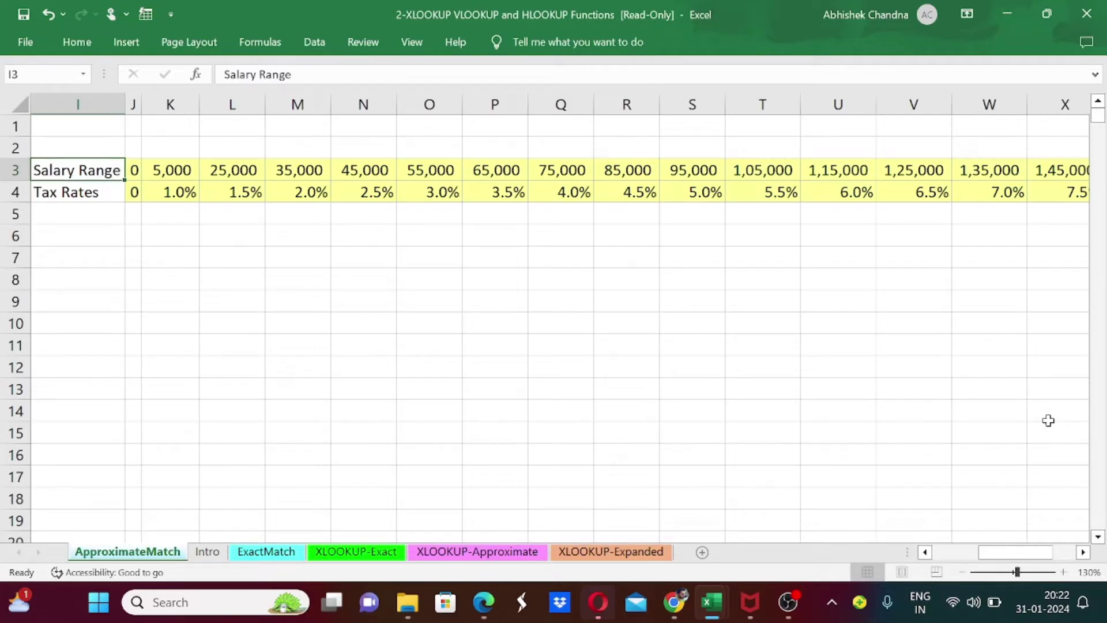
key(Down)
key(ctrl+Left)
key(ctrl+Left)
key(ctrl+Left)
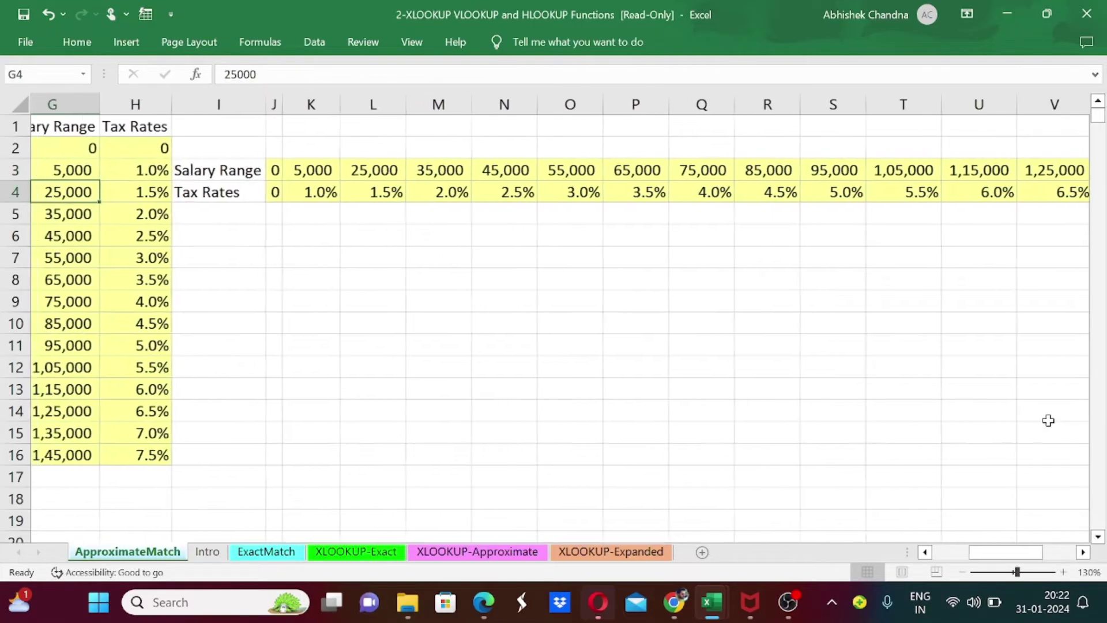
key(ctrl+Up)
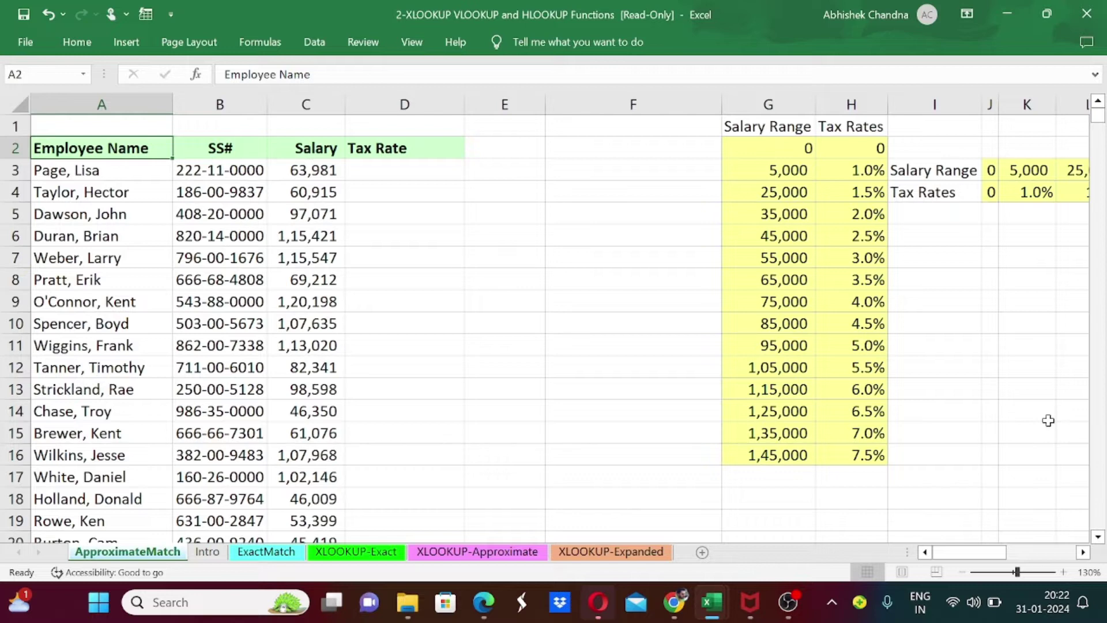
Enter the label "Approx" in D1 above the Tax Rate header.
key(Right)
key(Right)
key(Right)
key(Up)
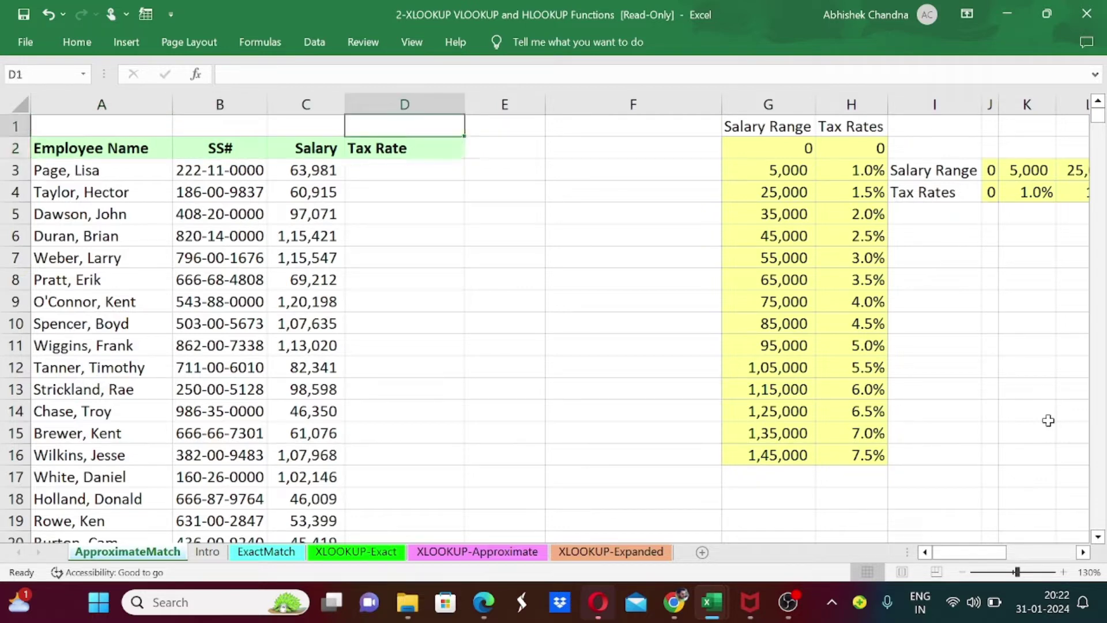
text(Apprx)
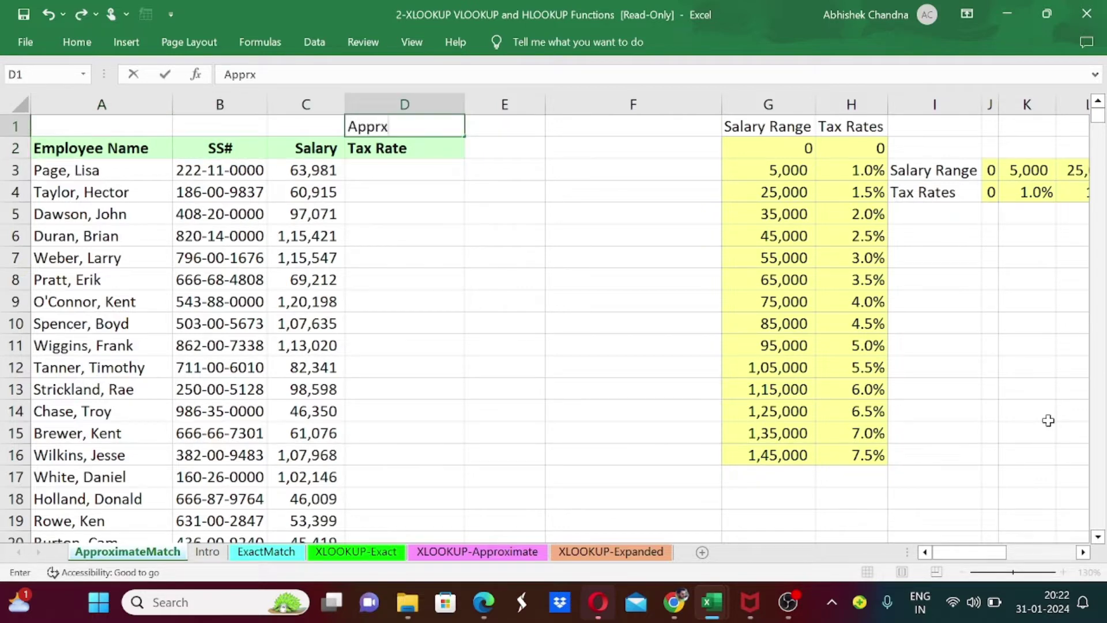
key(BackSpace)
key(BackSpace)
text(rox)
key(Right)
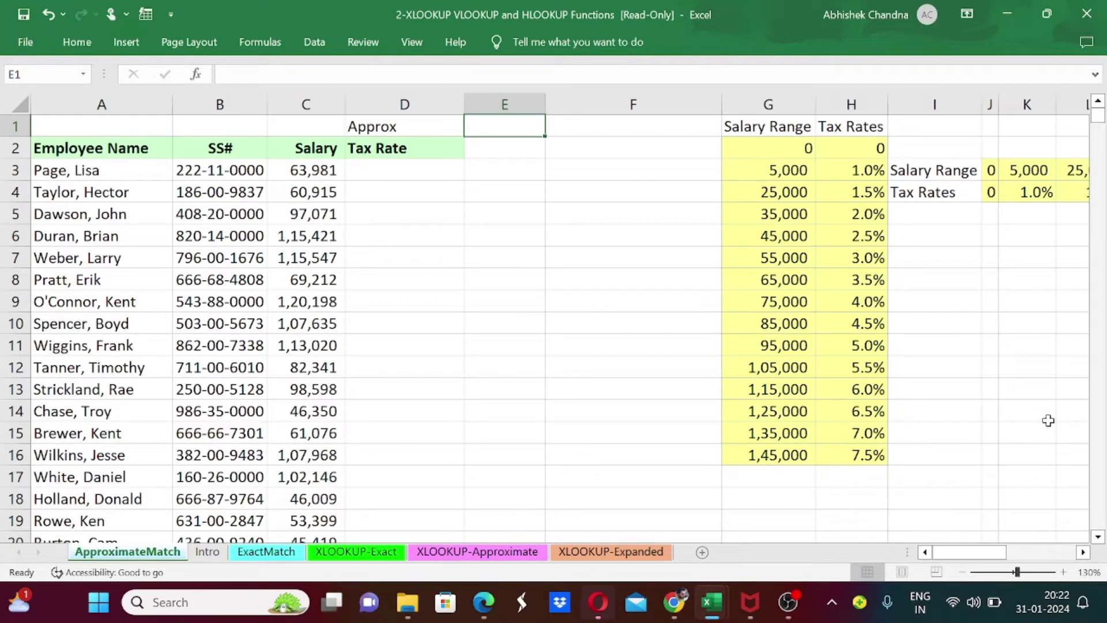
Enter the label "Reason?" in E1 beside the Approx label.
text(Reaspn)
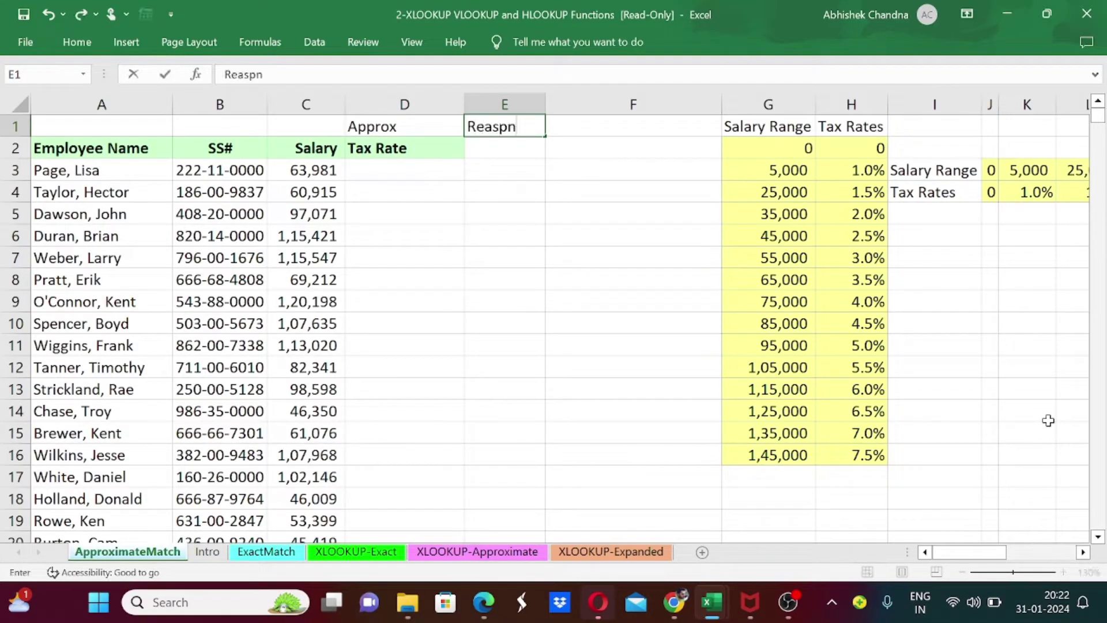
key(BackSpace)
key(BackSpace)
text(on?)
key(ctrl+Return)
key(Left)
key(Down)
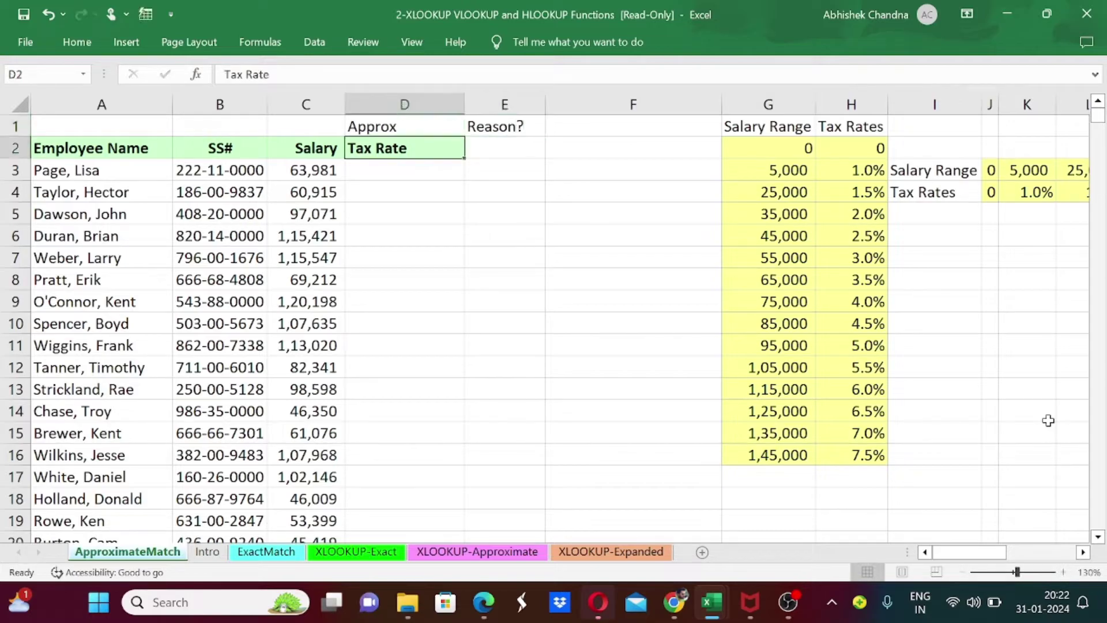
Compare the first employees' salaries in C3 and C4 with the Salary Range brackets in column G.
key(Left)
key(Down)
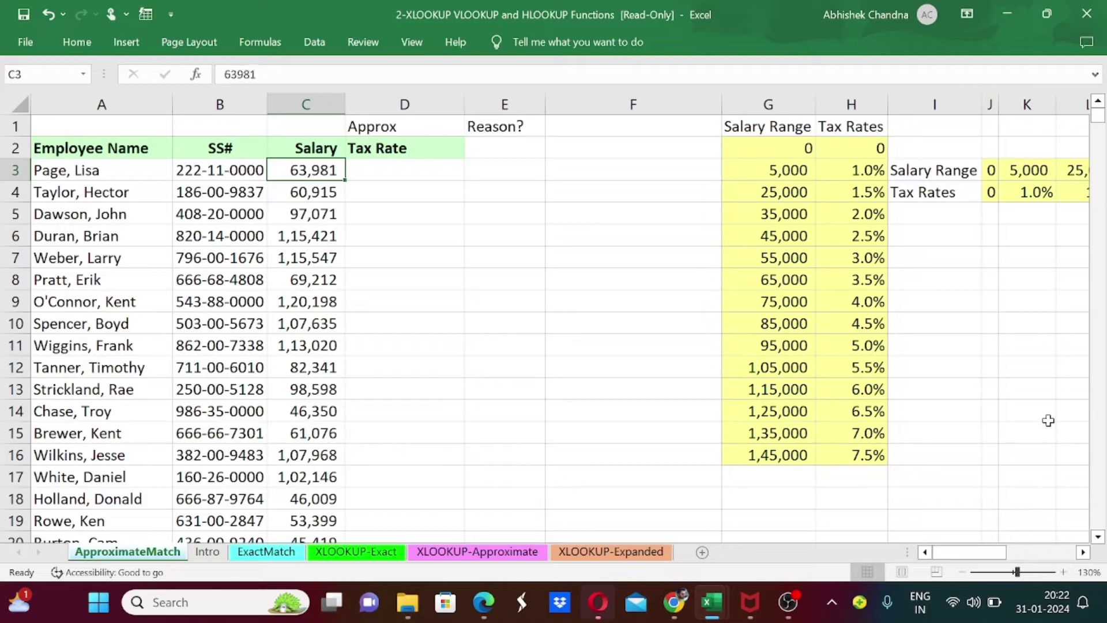
key(Down)
key(Up)
key(Down)
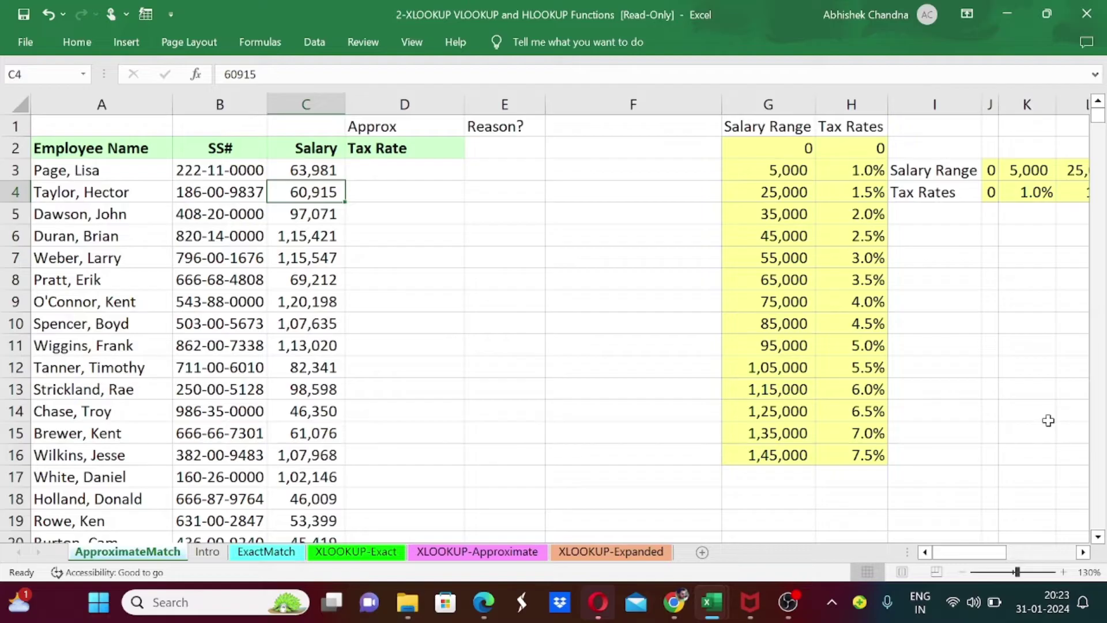
key(ctrl+Right)
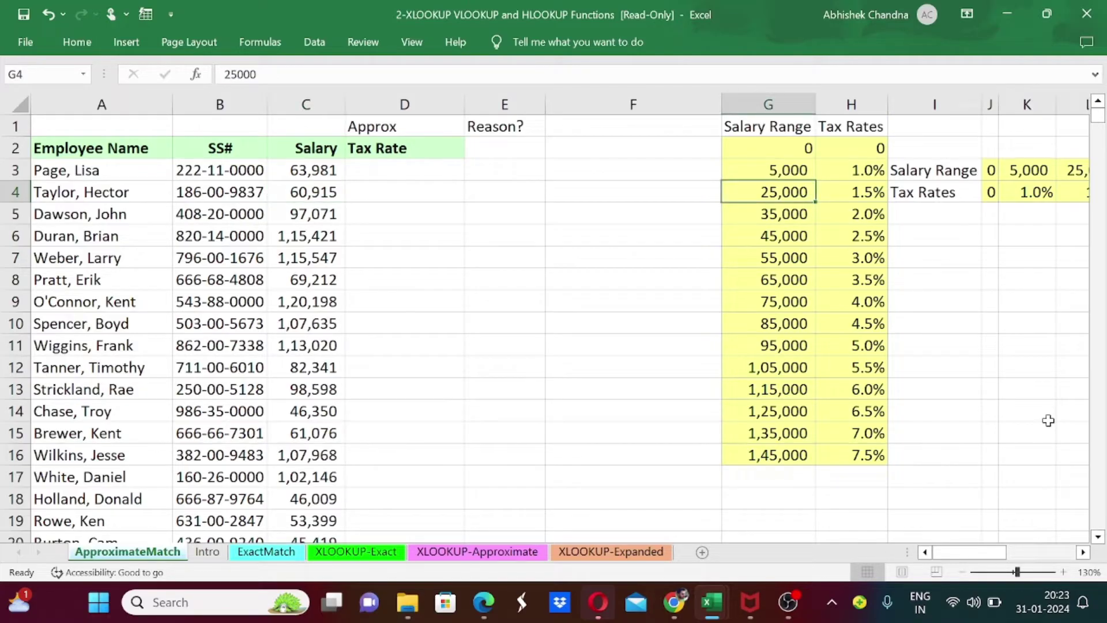
key(Up)
key(Up)
key(Down)
key(Down)
key(Down)
key(Down)
key(Down)
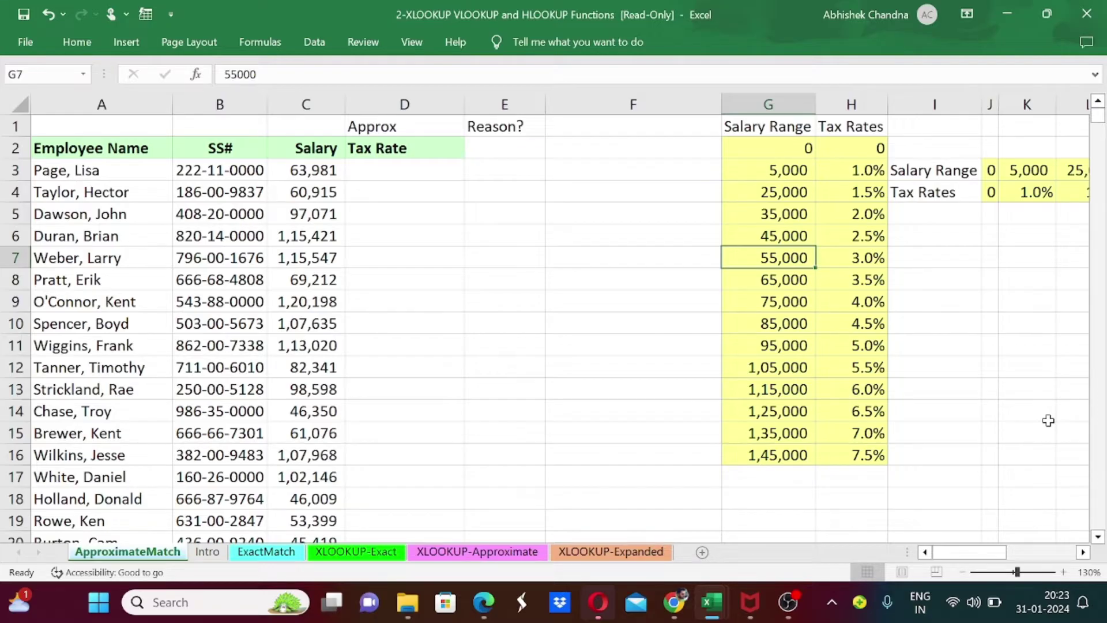
Compare the 55,000 and 65,000 salary brackets in G7:G8 and their tax rates in column H.
key(Right)
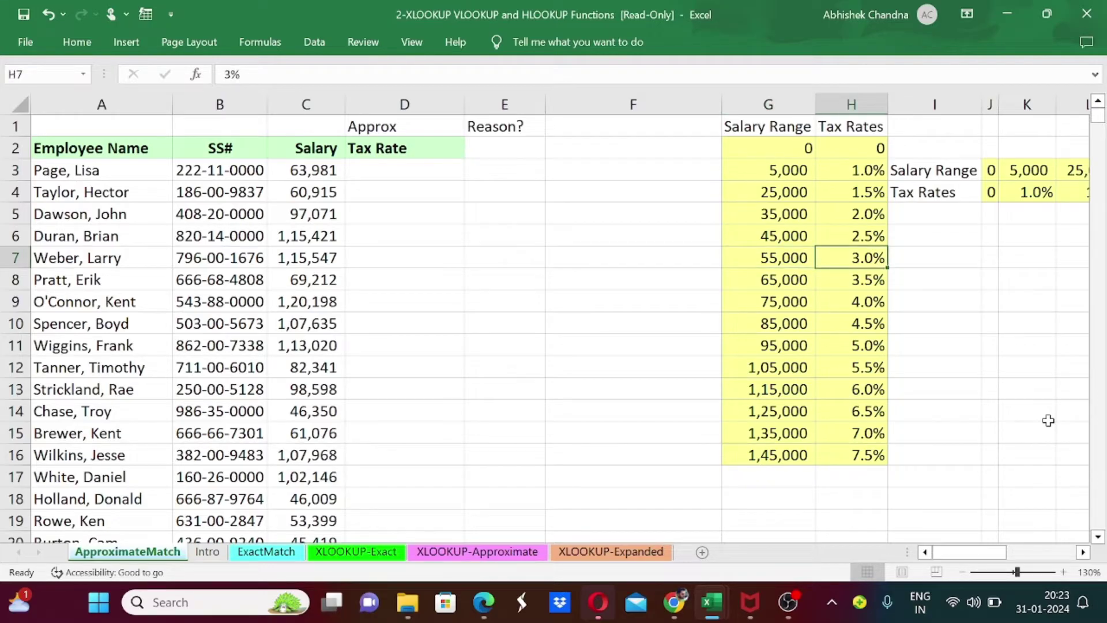
key(Left)
key(Down)
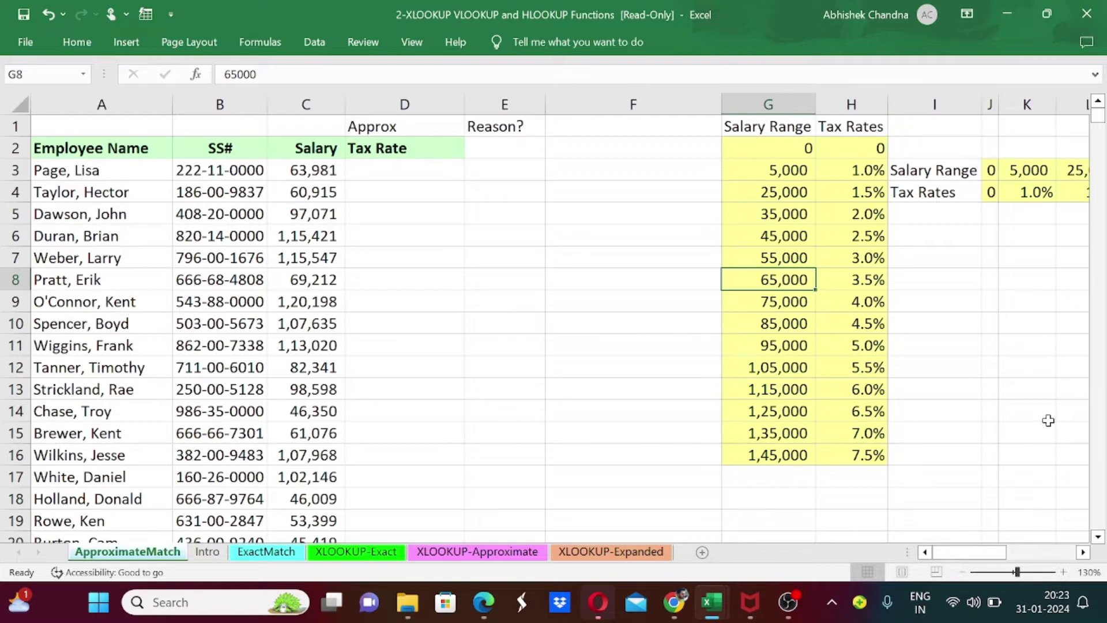
key(Right)
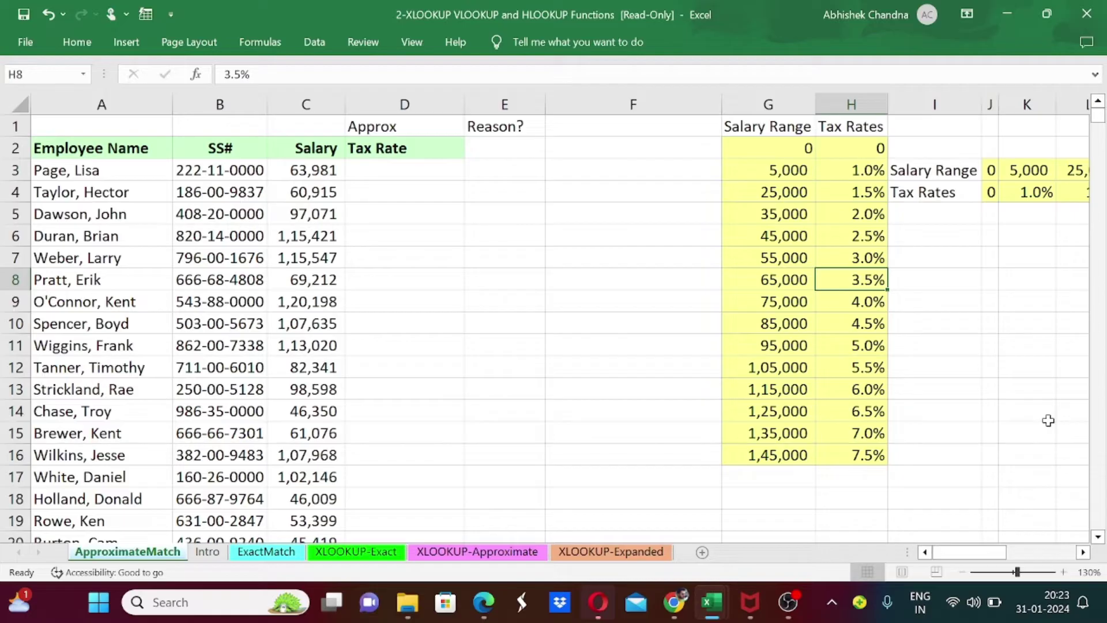
key(Left)
key(Up)
key(shift+Down)
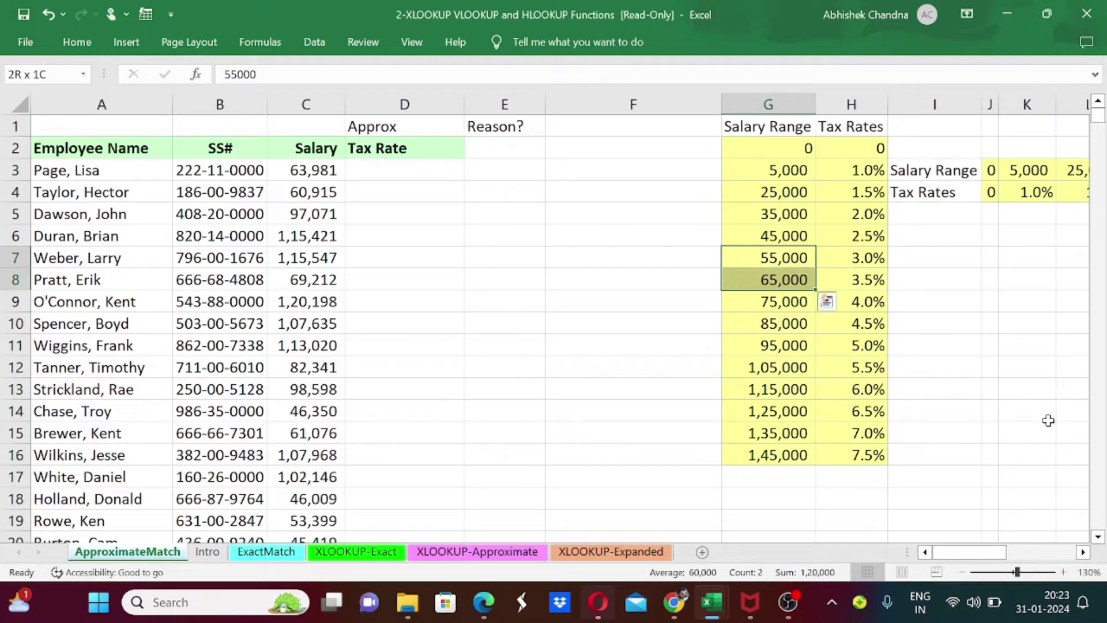
key(Up)
key(Down)
key(shift+Down)
key(Right)
key(Left)
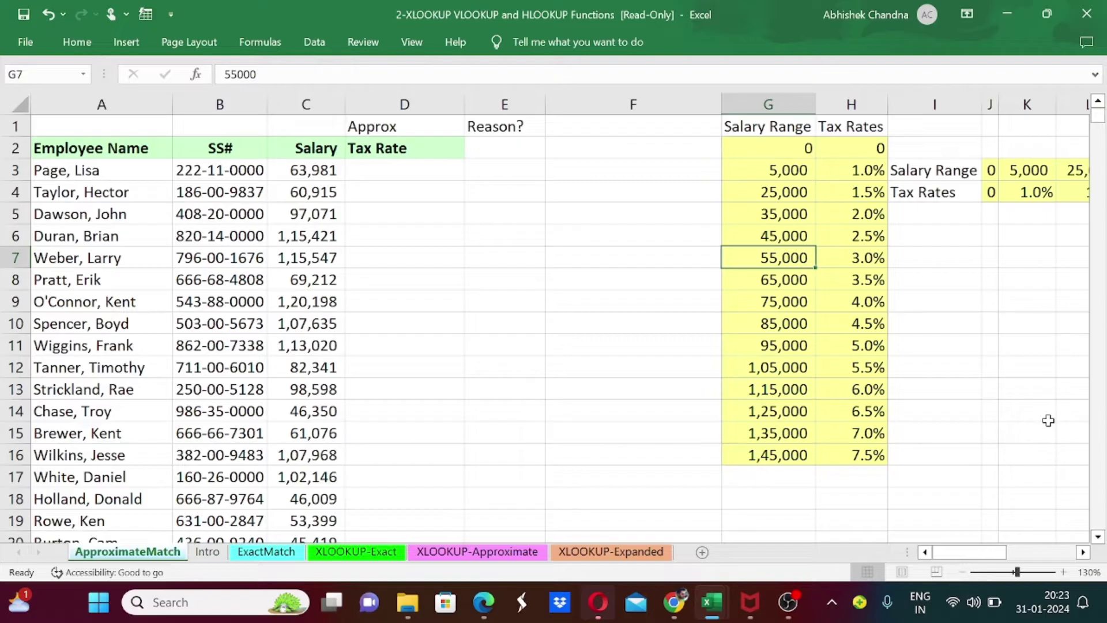
Start a VLOOKUP formula in D3 that uses the salary in C3 as the lookup value.
key(Left)
key(Left)
key(Left)
key(Left)
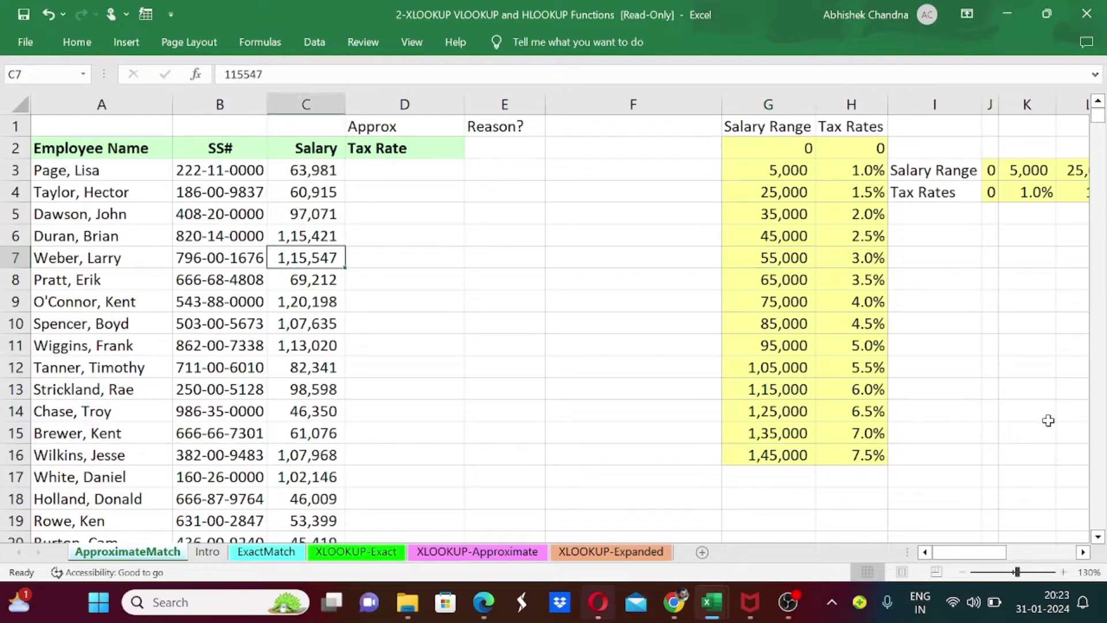
key(Up)
key(Up)
key(Up)
key(Up)
key(Right)
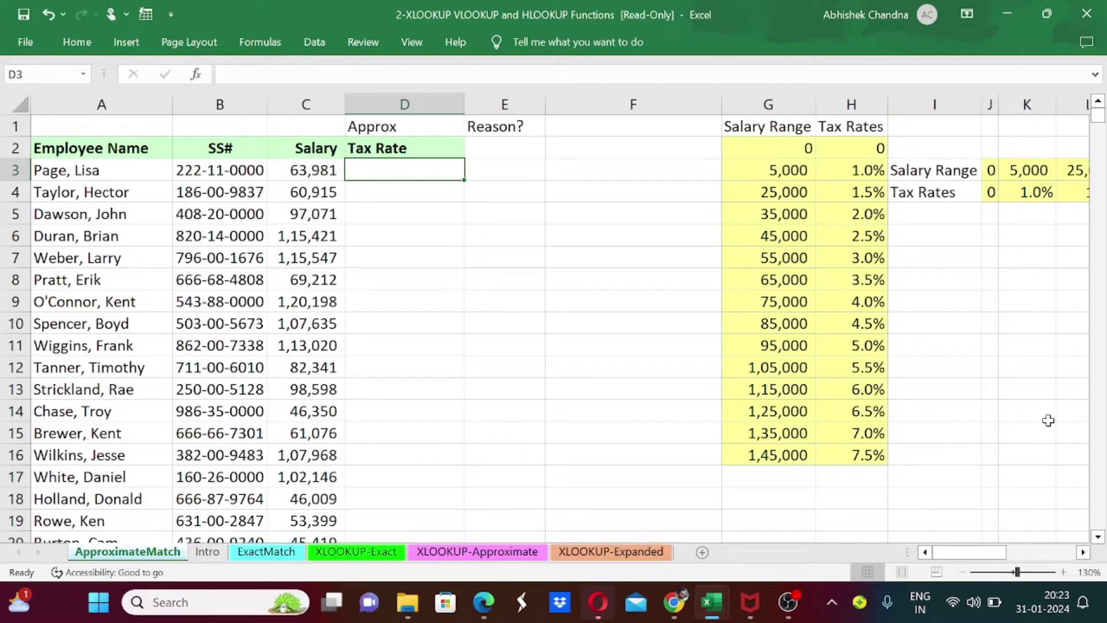
text(=)
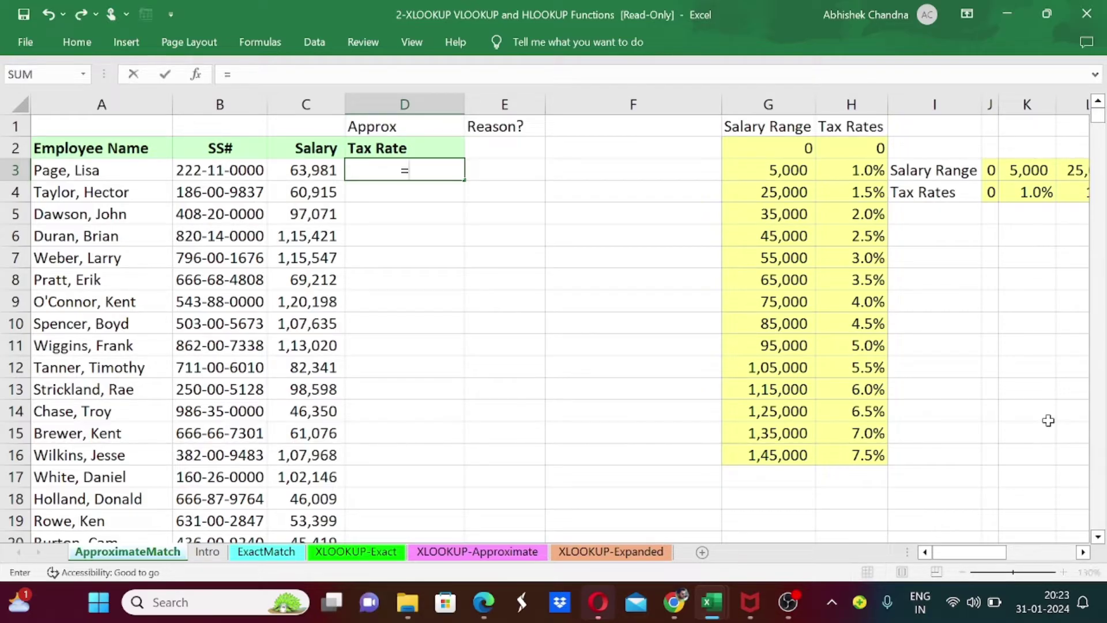
text(vl)
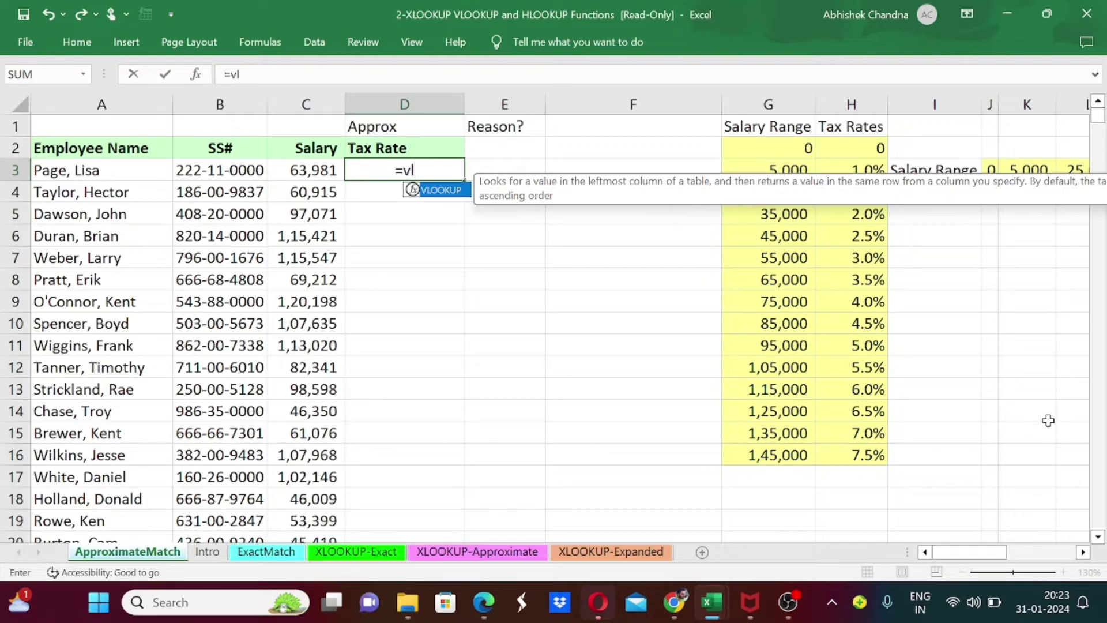
key(Tab)
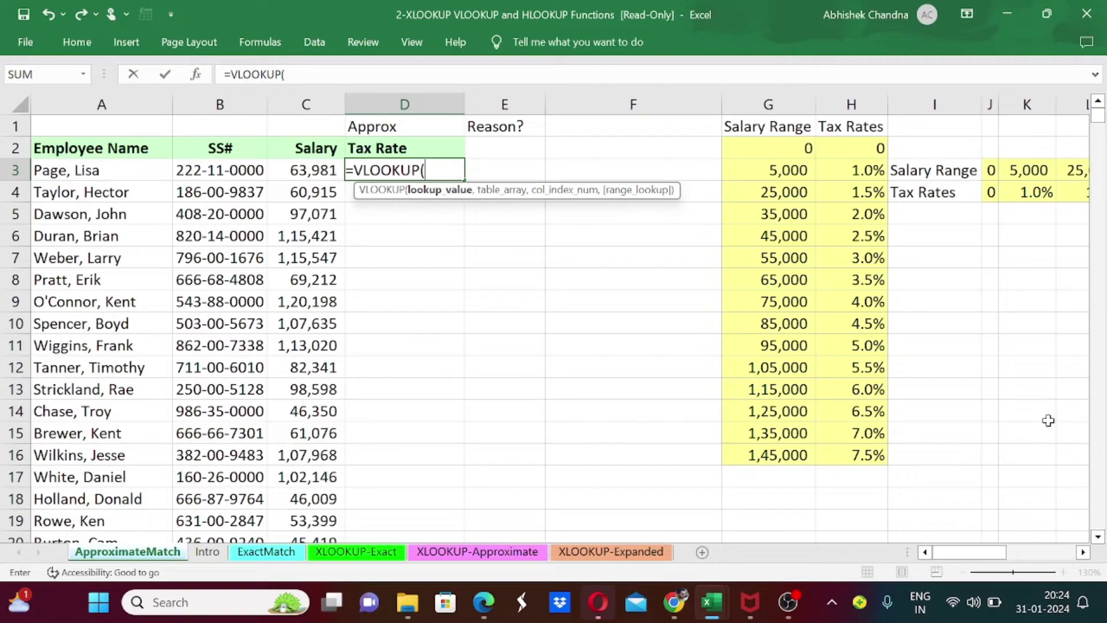
key(Left)
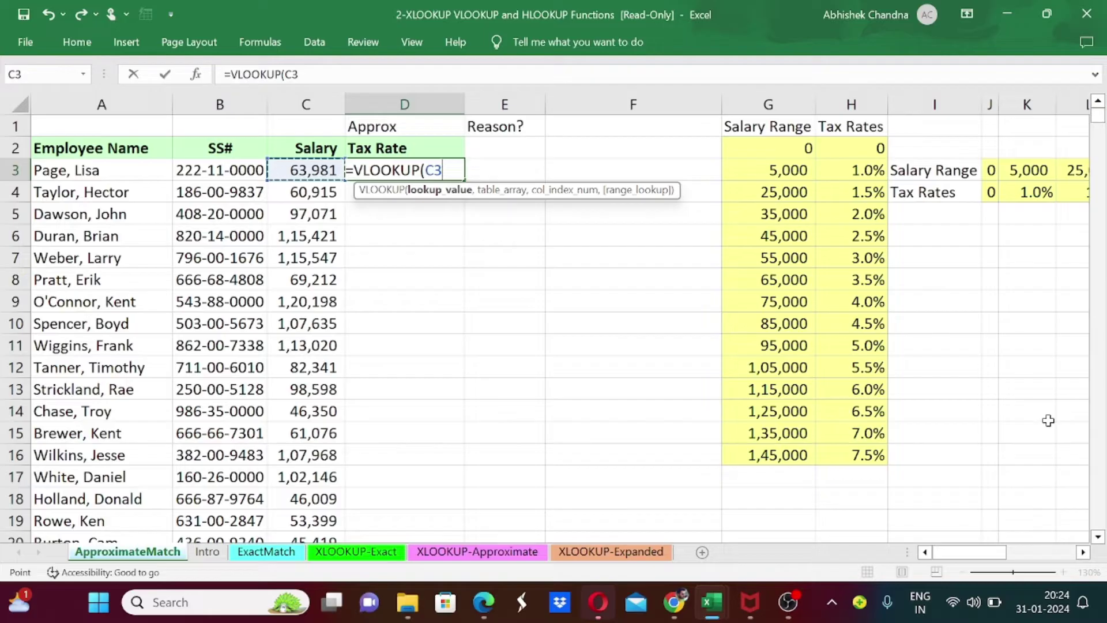
text(,)
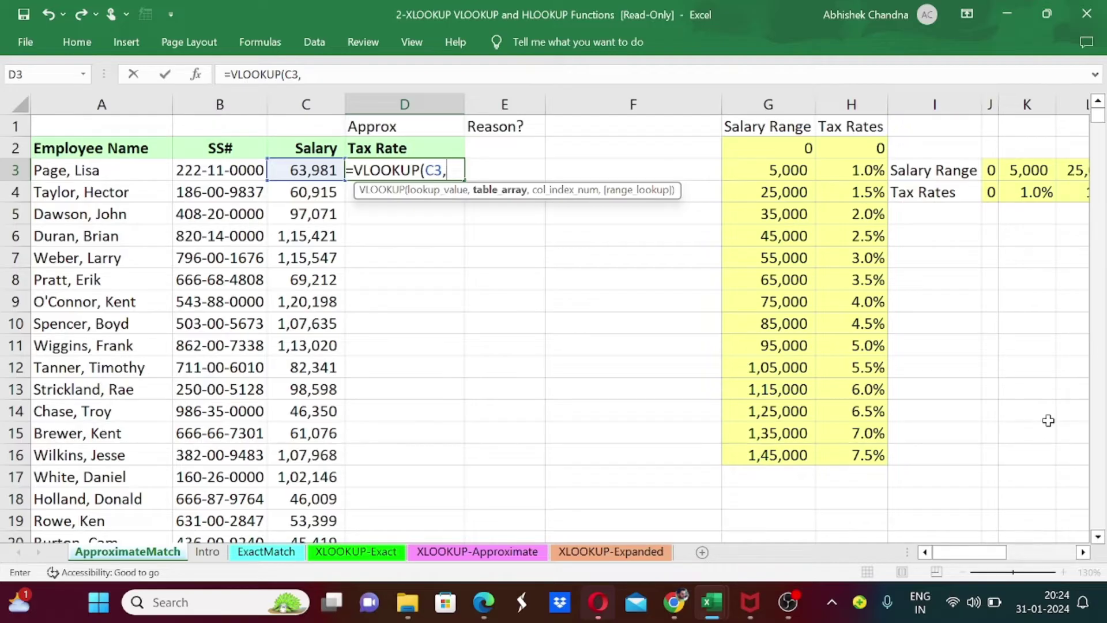
Set the table array of the D3 VLOOKUP to the salary ranges and tax rates in G2:H16.
key(Right)
key(Right)
key(Right)
key(Up)
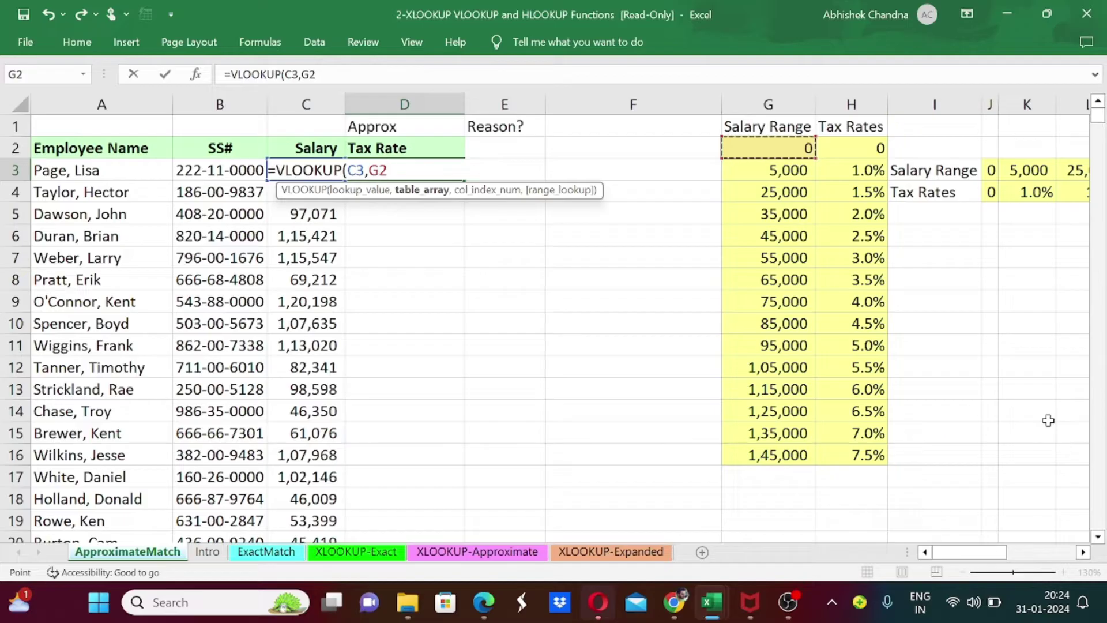
key(ctrl+shift+Down)
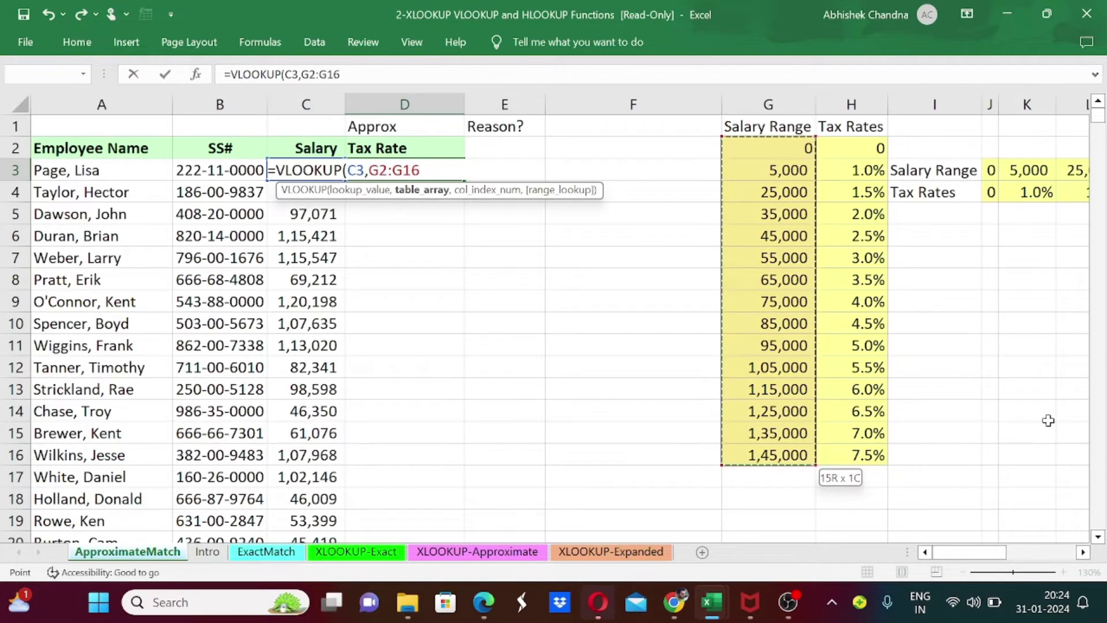
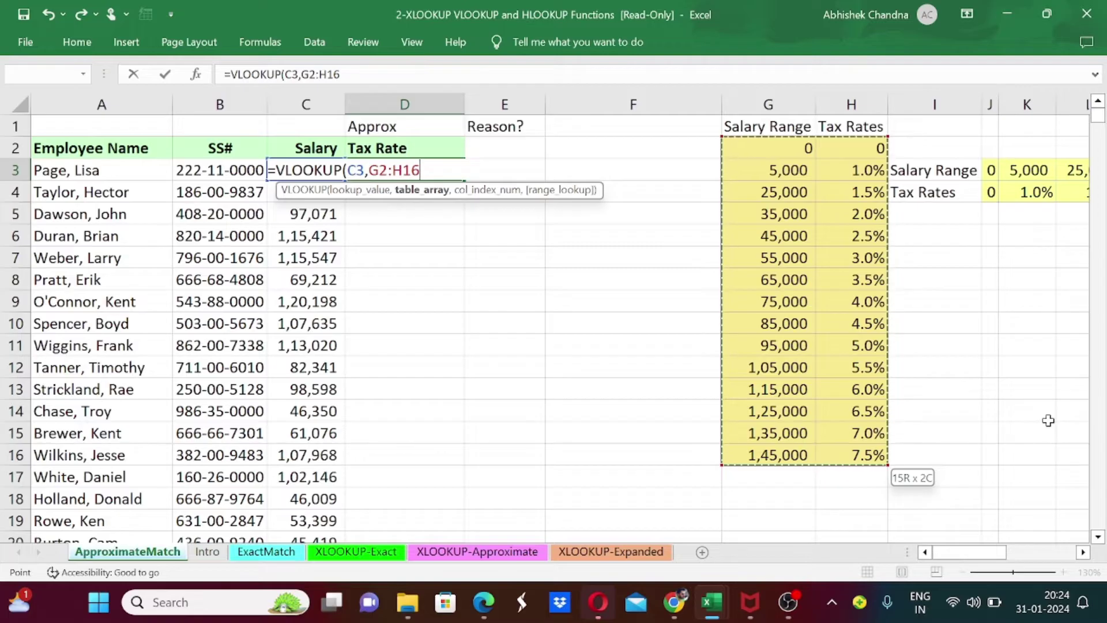
text(,)
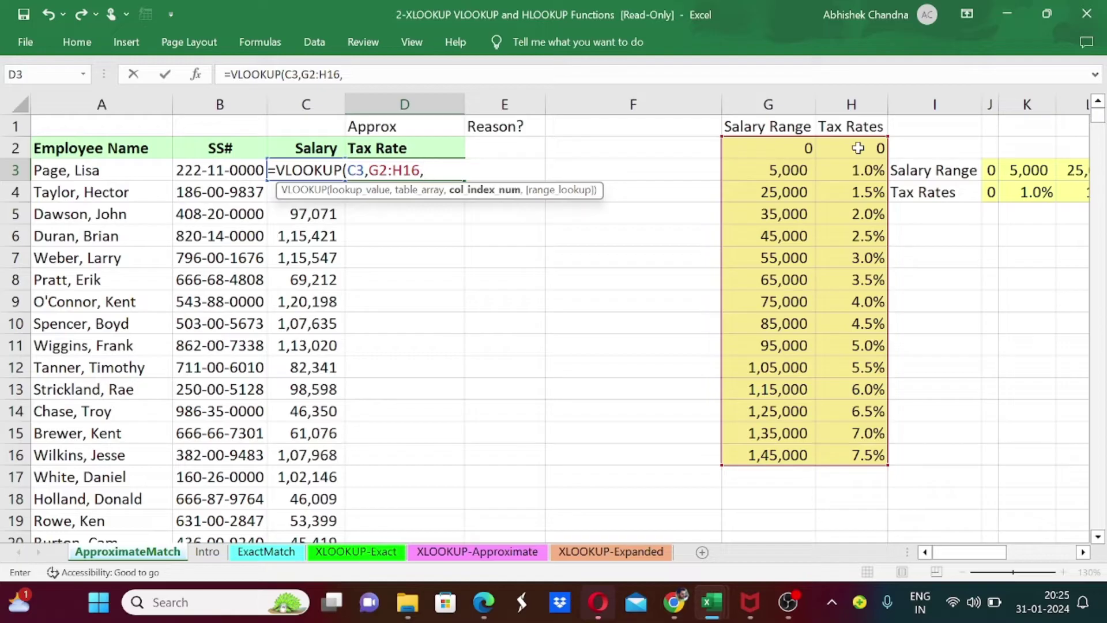
Complete the D3 VLOOKUP with column index 2 and TRUE for an approximate match.
text(2)
text(,)
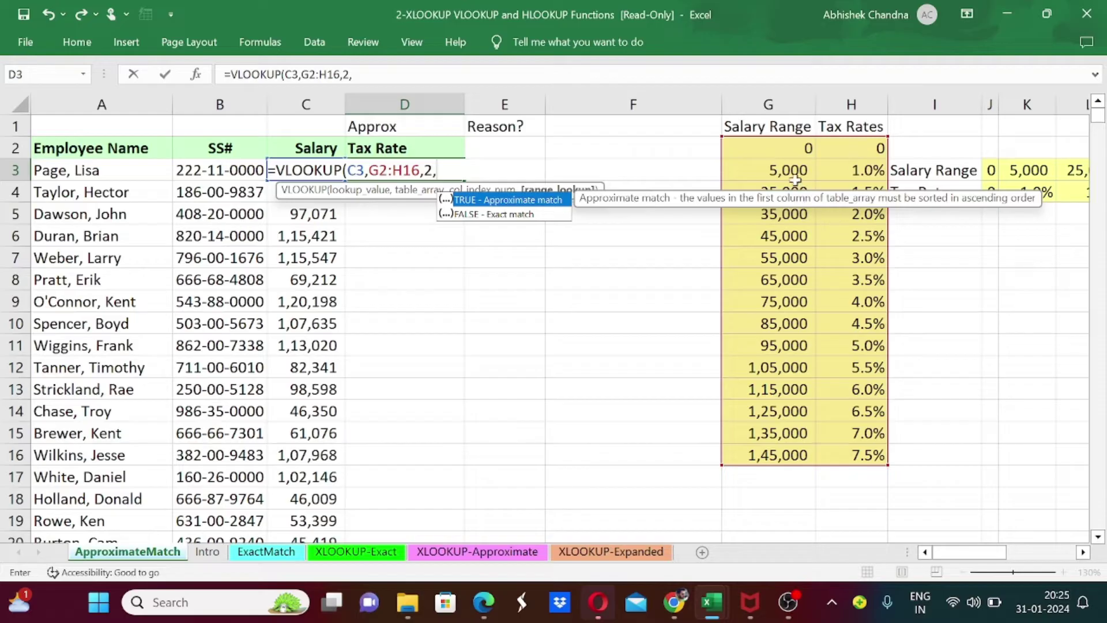
key(Tab)
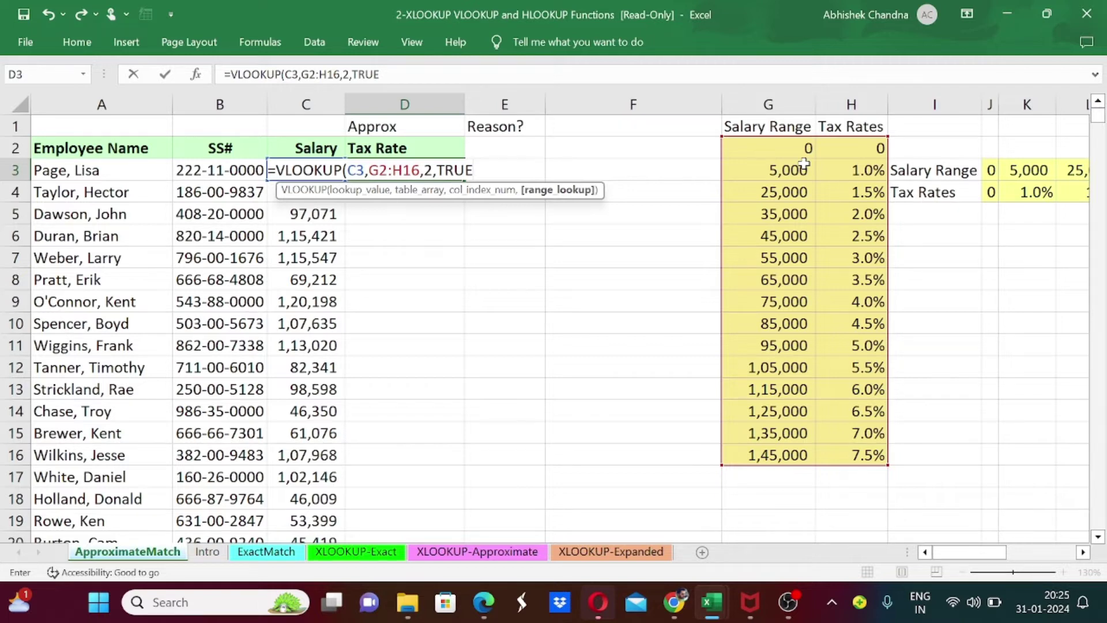
text())
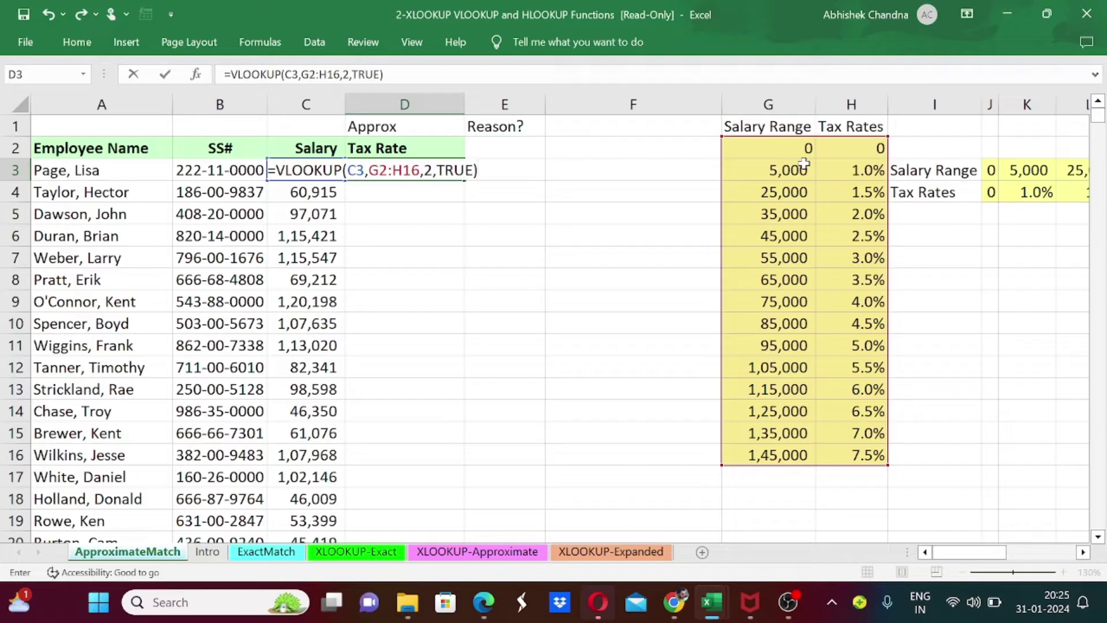
key(Return)
key(Up)
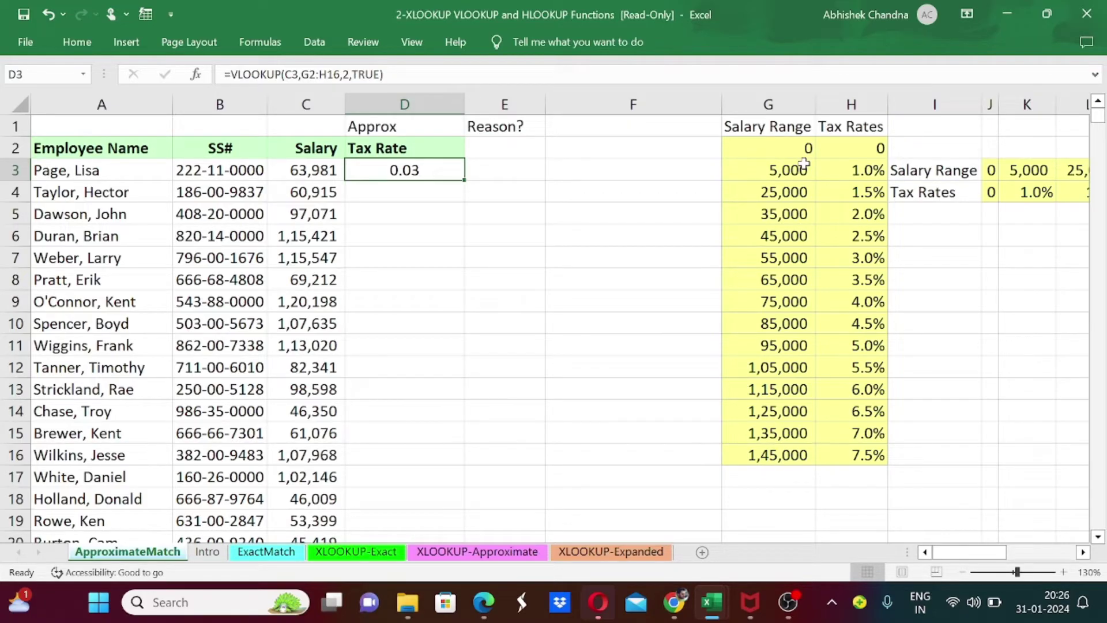
Format the whole Tax Rate column D as percentages.
key(ctrl+space)
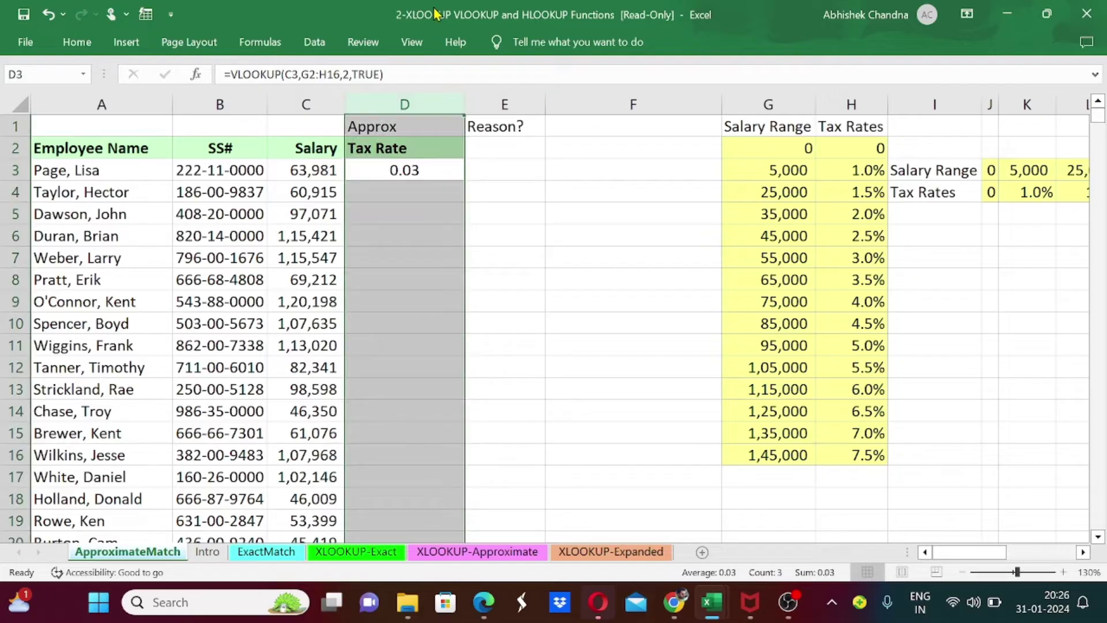
click(78, 42)
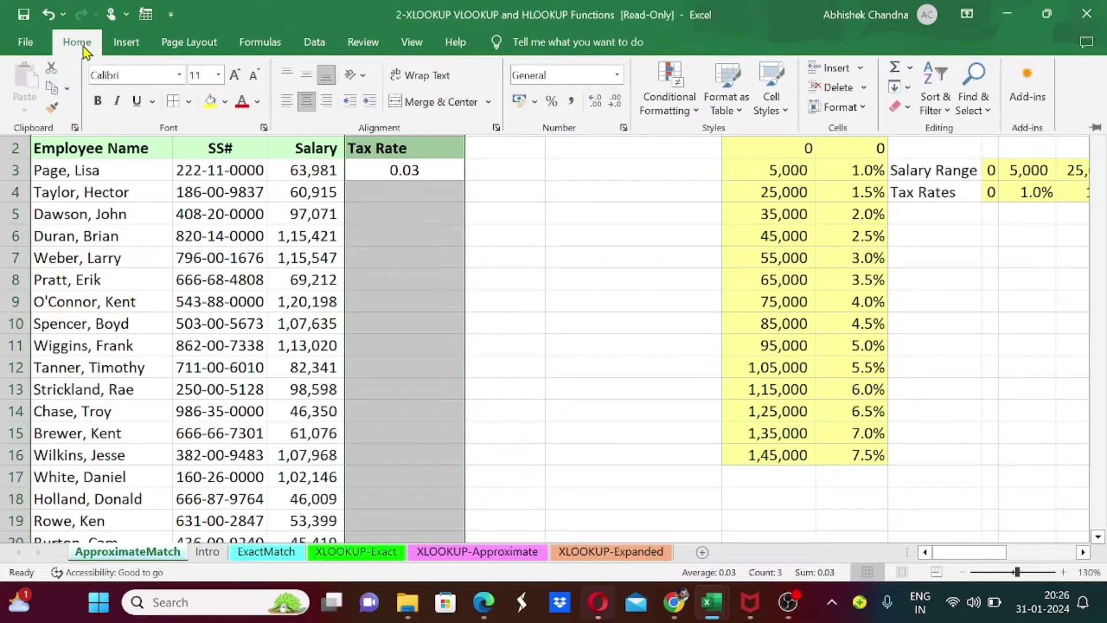
click(552, 103)
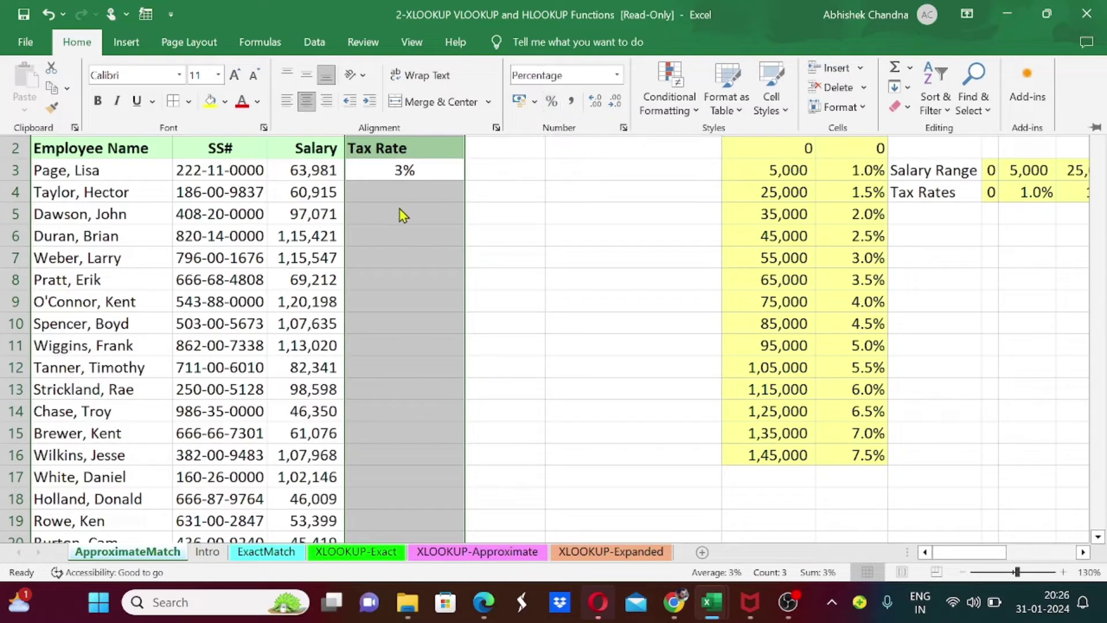
click(425, 171)
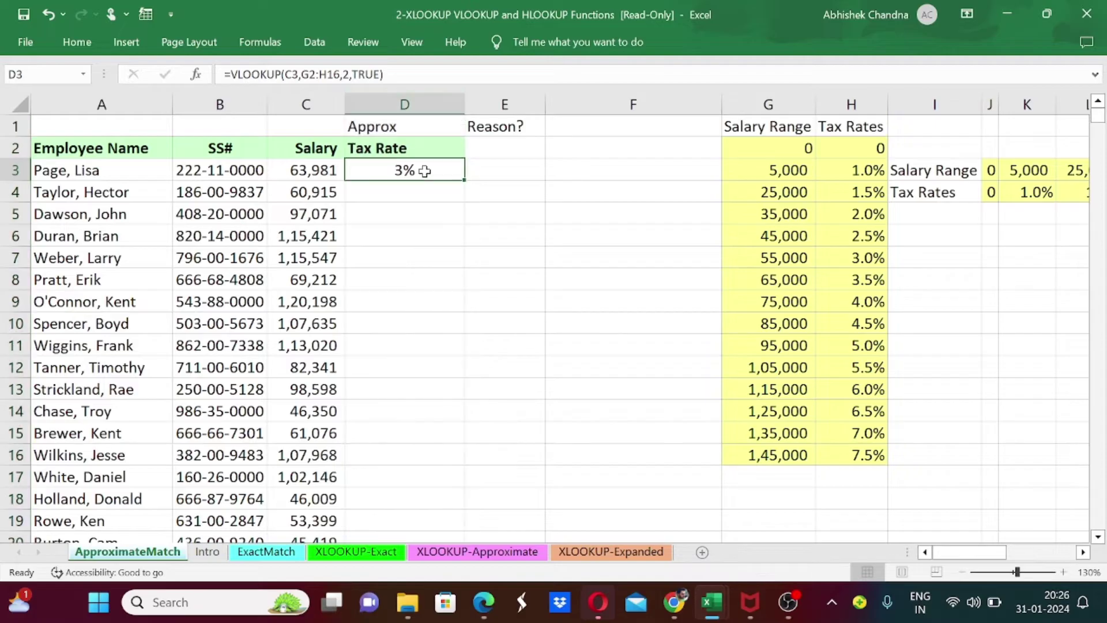
Check how far down the employee salaries in column C extend, and return to the formula in D3.
key(Down)
click(425, 171)
key(Down)
click(425, 170)
key(Down)
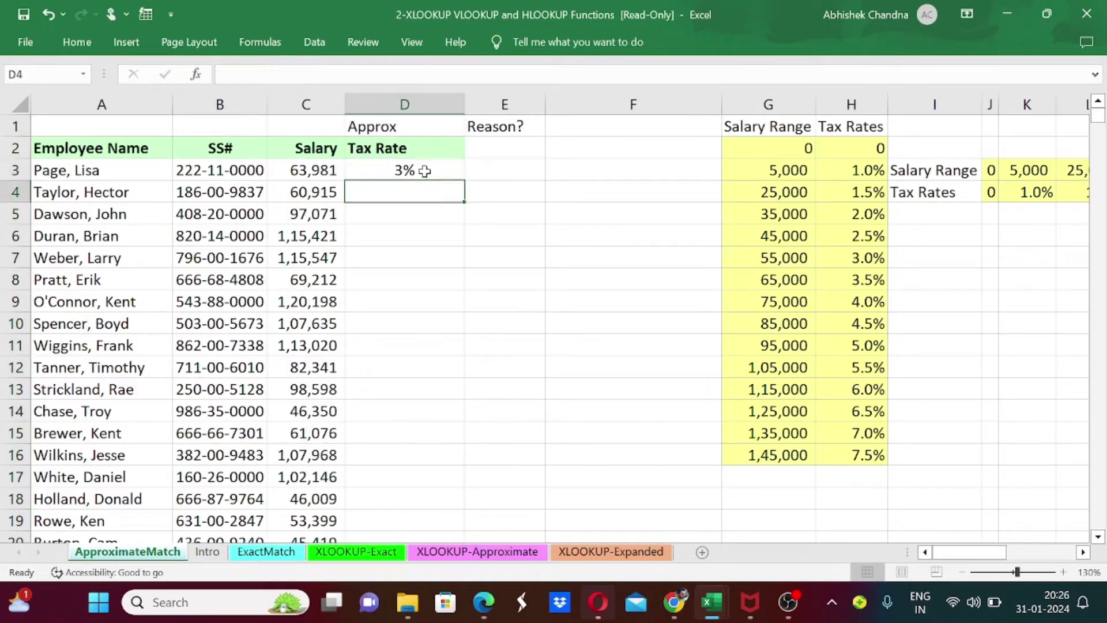
key(Left)
key(ctrl+Down)
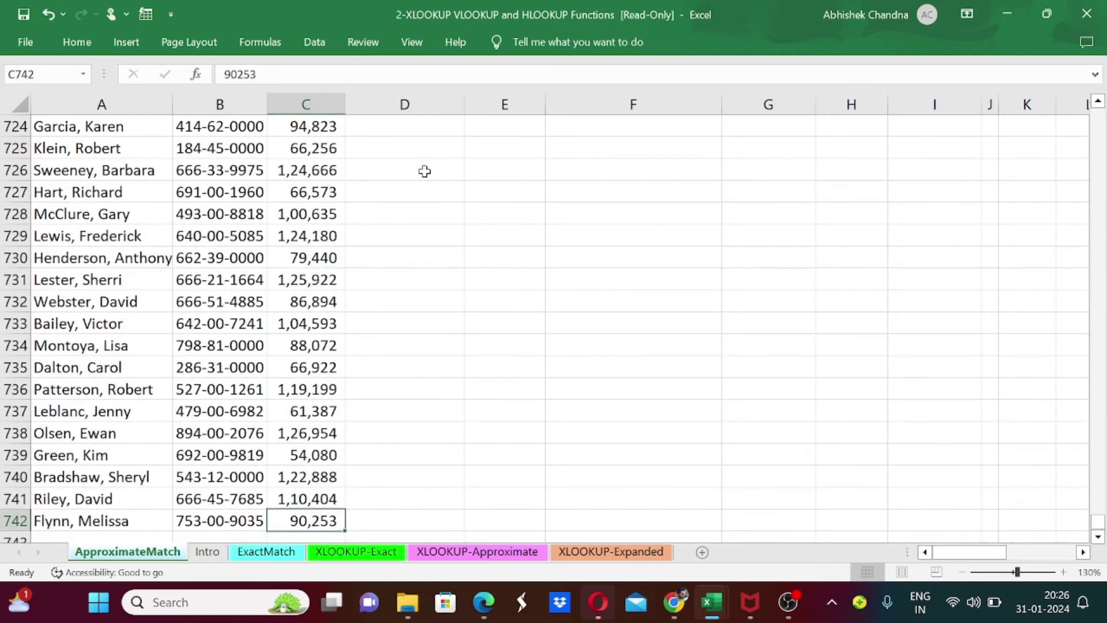
key(Right)
key(ctrl+Up)
key(Down)
key(Up)
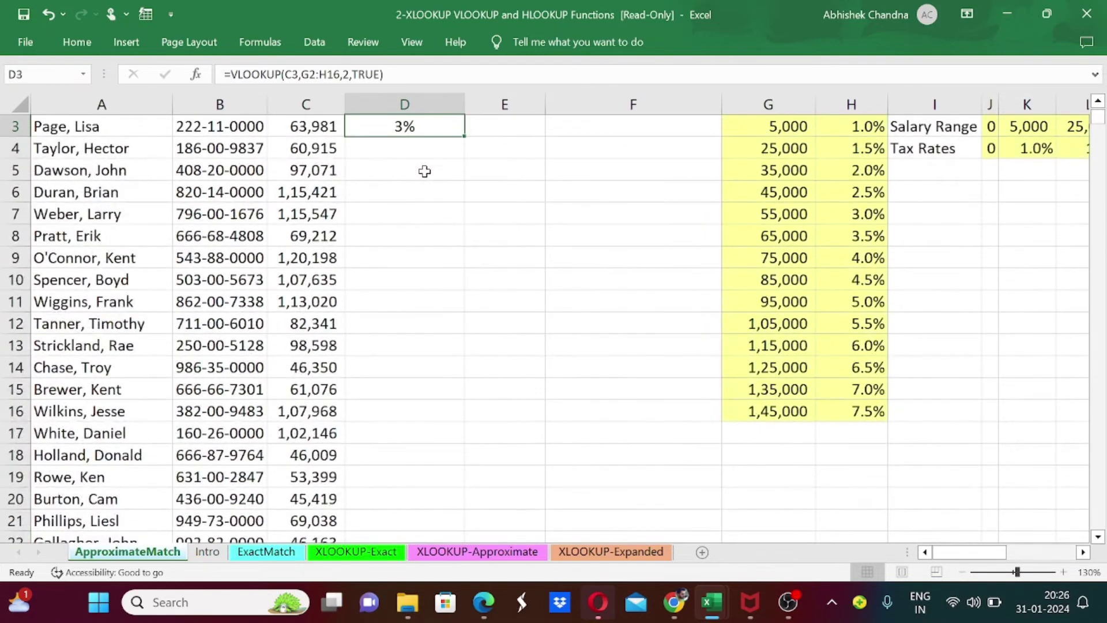
Make the table range in the D3 VLOOKUP absolute as $G$2:$H$16.
key(F2)
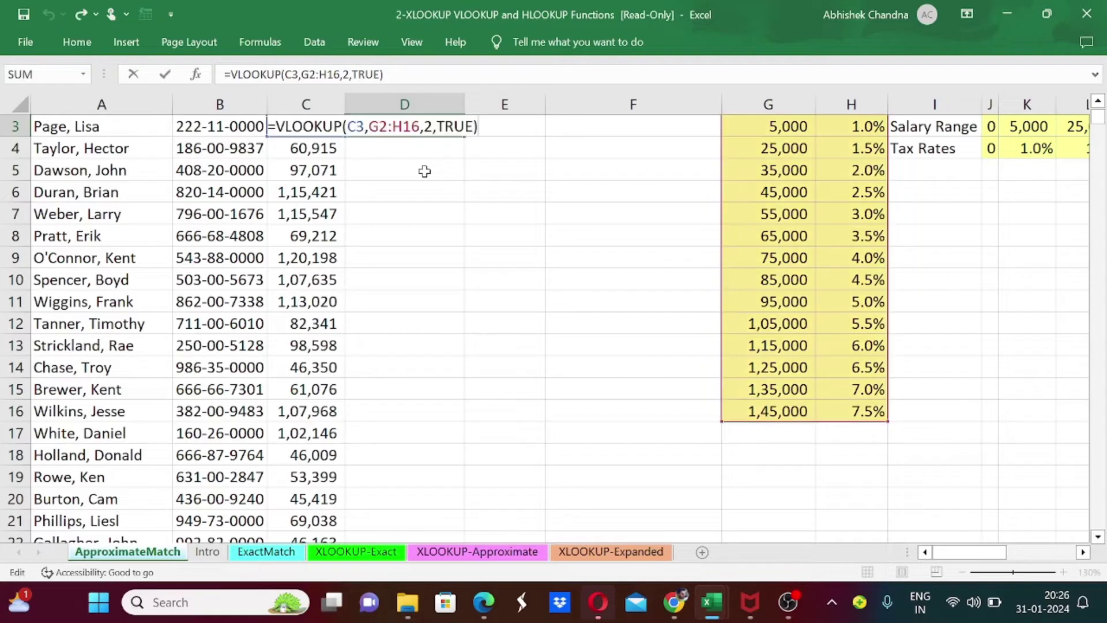
key(Left)
key(Left)
key(Left)
key(Left)
key(Left)
key(Left)
key(Left)
key(Left)
key(Left)
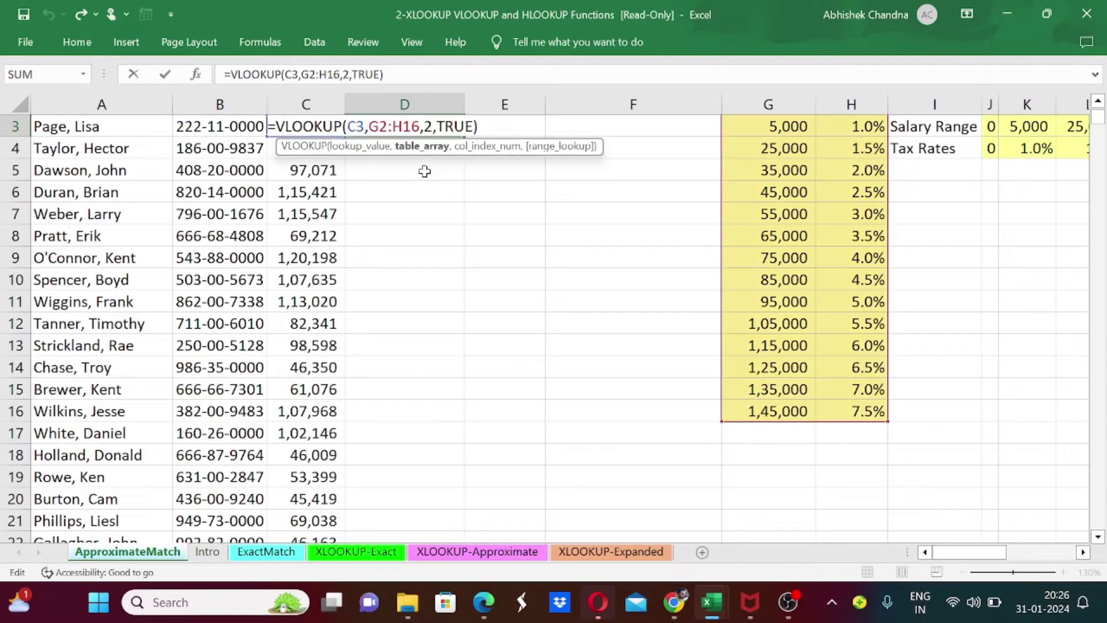
key(F4)
key(Left)
key(Left)
key(F4)
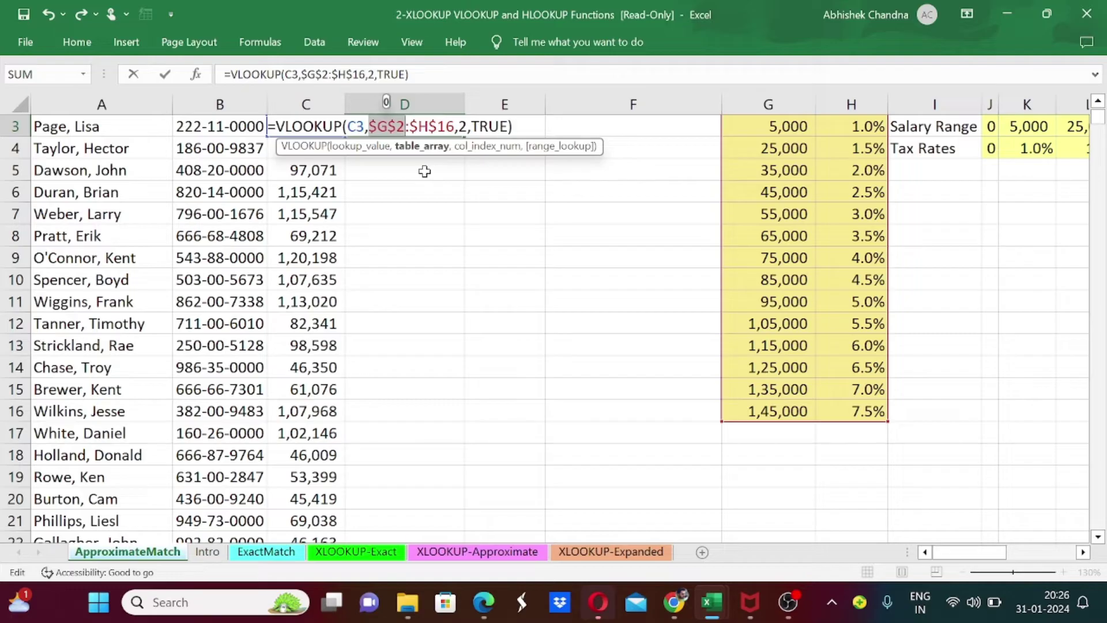
key(Right)
key(Right)
key(Left)
key(Left)
key(Left)
key(Right)
key(Right)
key(Right)
key(Right)
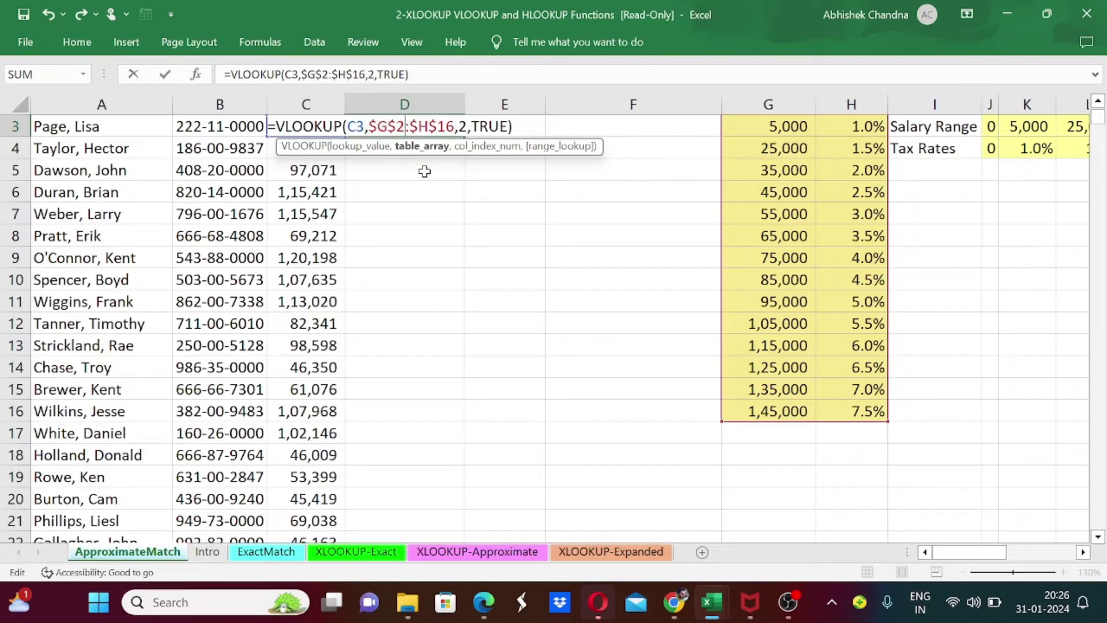
key(Left)
key(Left)
key(Left)
key(Right)
key(Right)
key(Right)
key(Right)
key(Right)
key(Right)
key(Return)
key(Up)
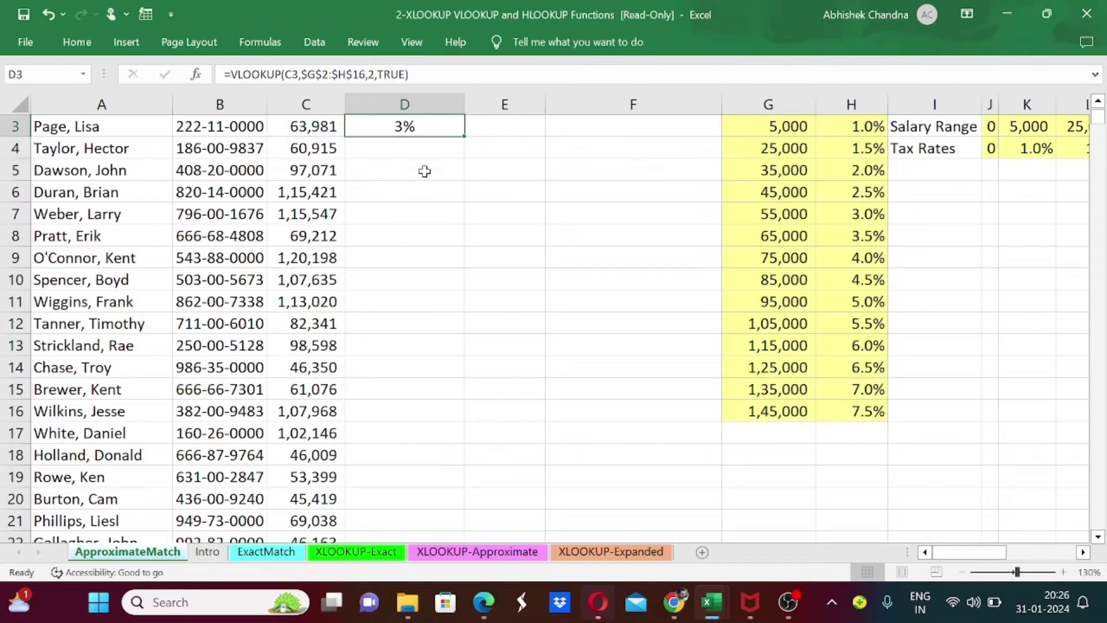
Copy the VLOOKUP formula from D3 down the Tax Rate column to the last employee in D742.
key(ctrl+c)
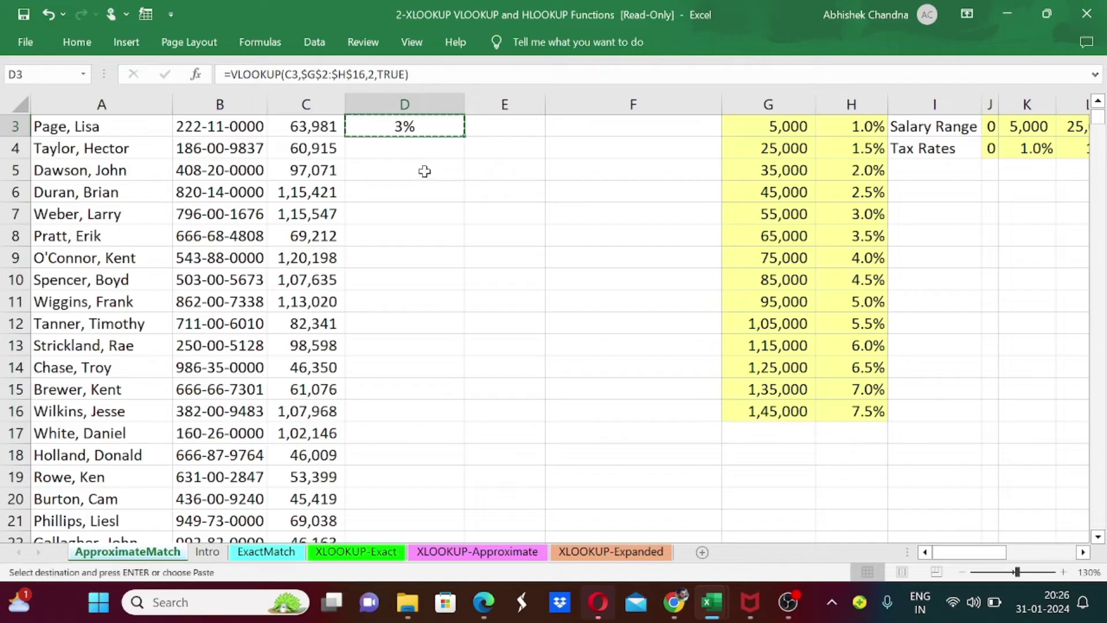
key(Left)
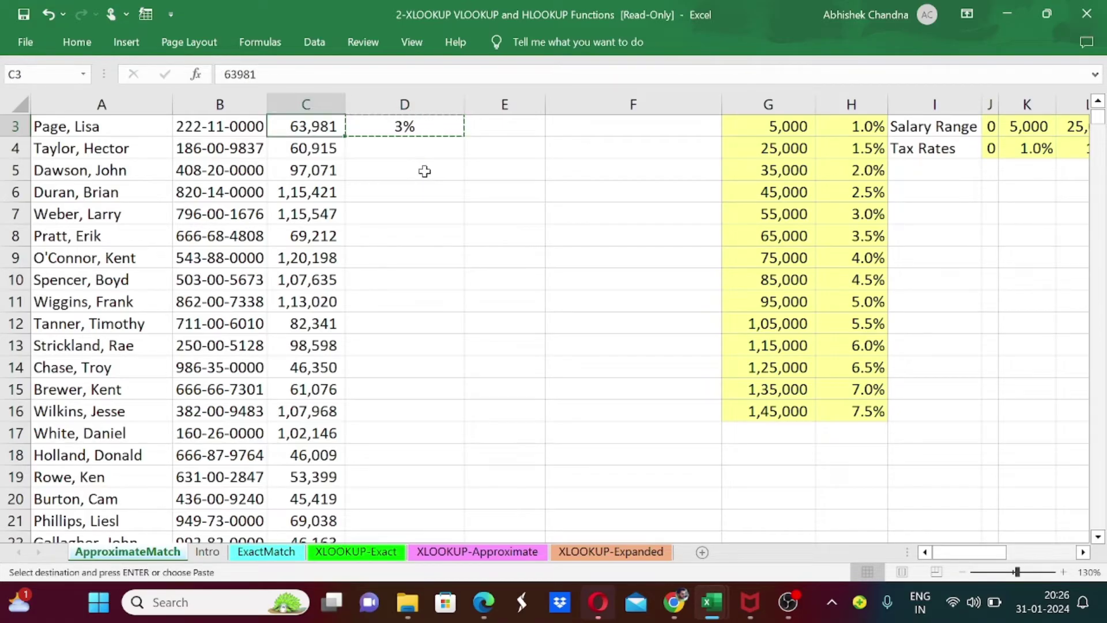
key(ctrl+Down)
key(Right)
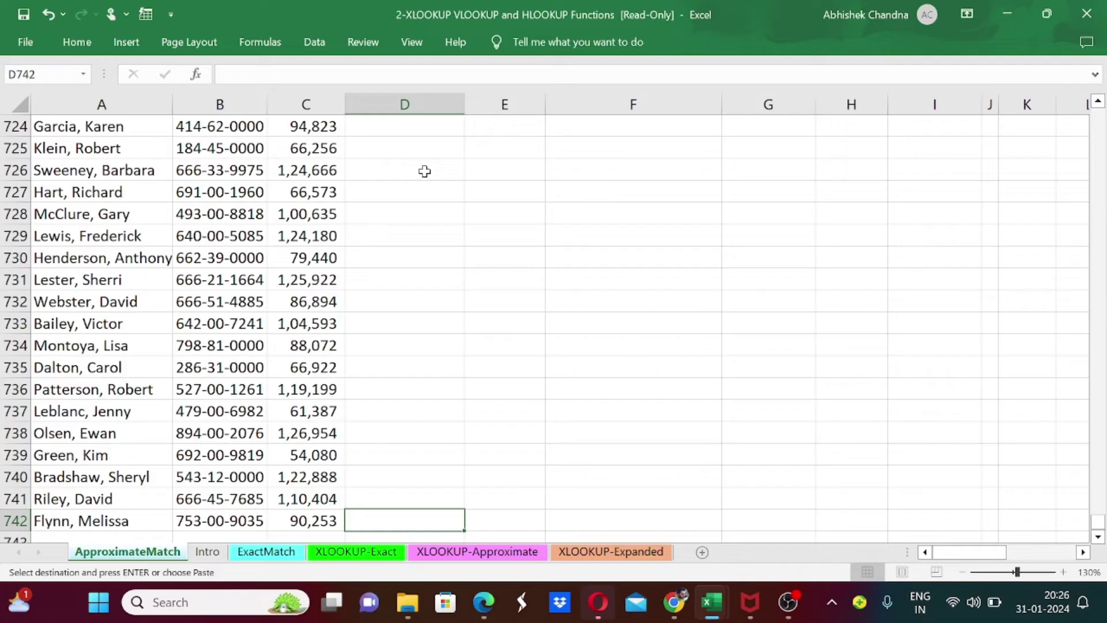
key(ctrl+shift+Up)
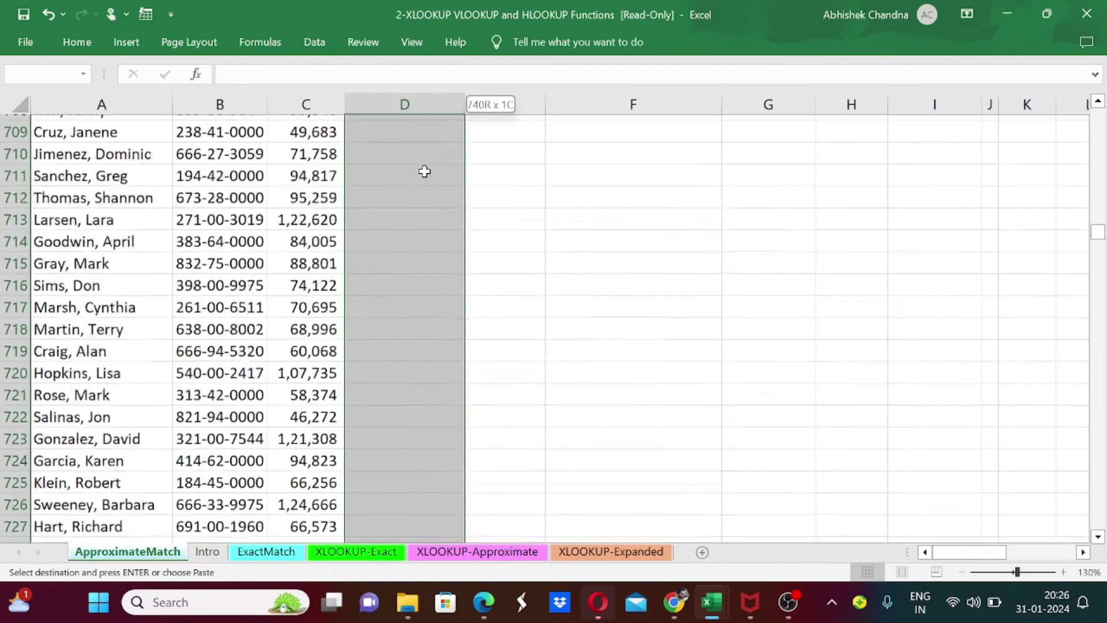
key(ctrl+v)
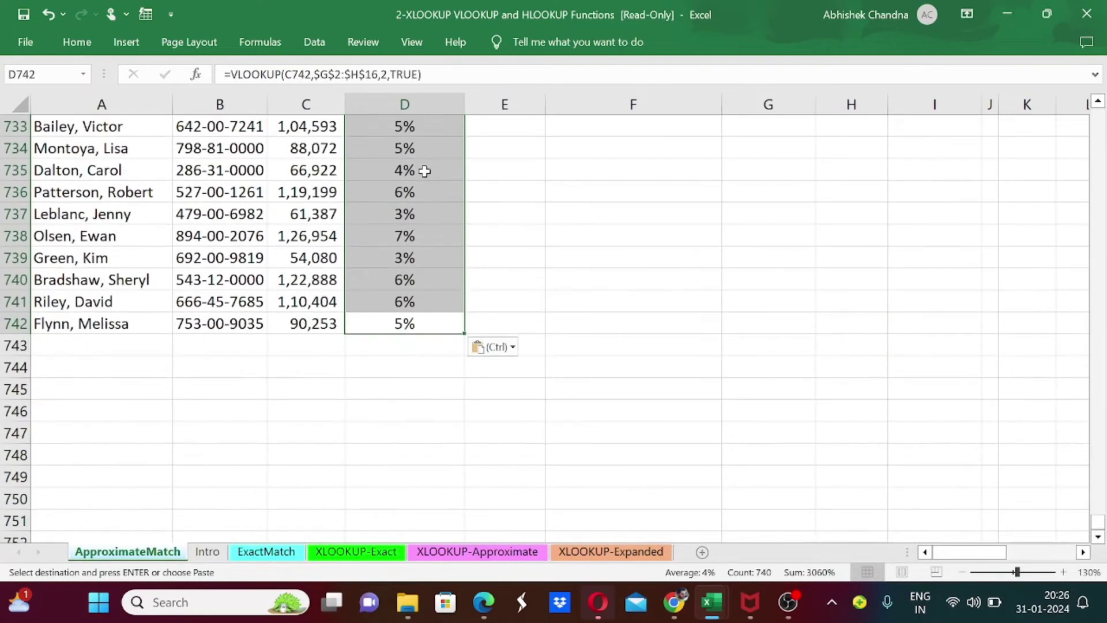
key(Up)
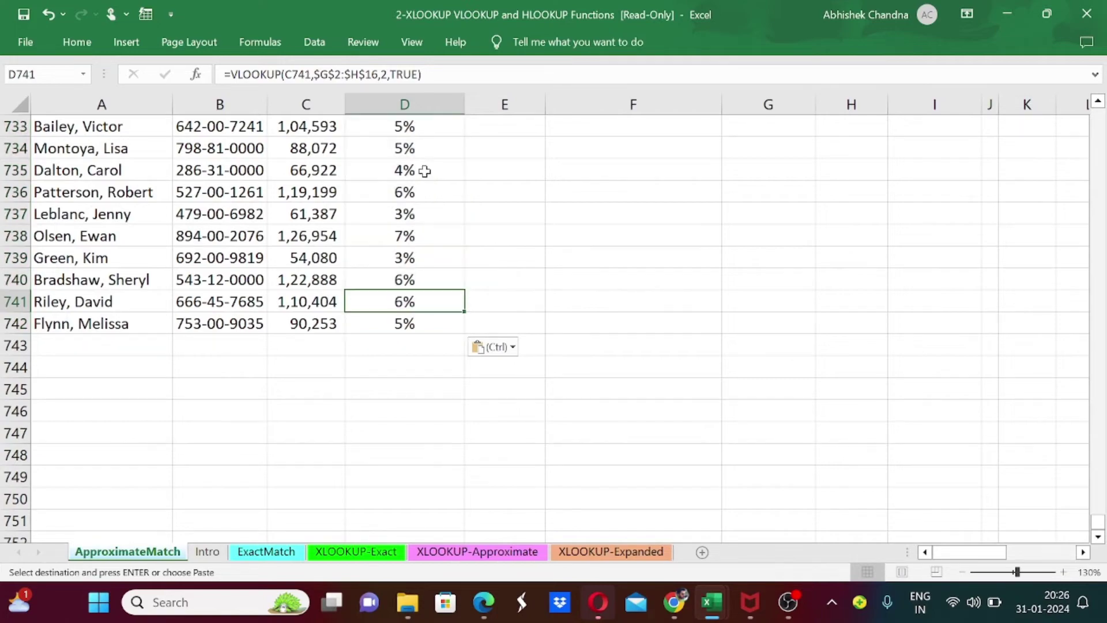
key(ctrl+Up)
key(Down)
key(Down)
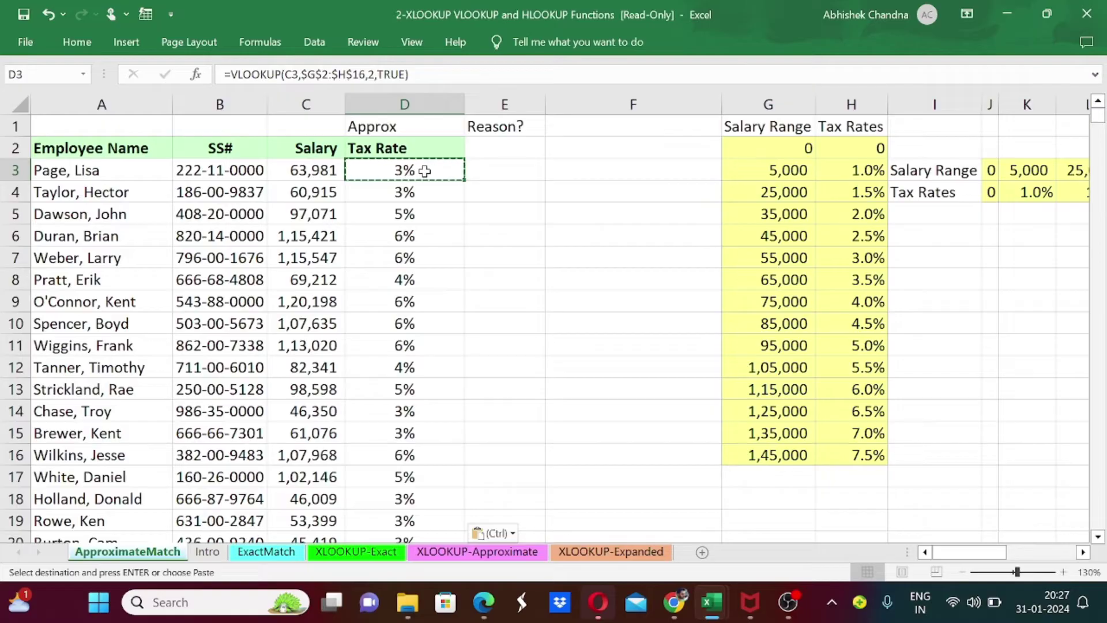
key(ctrl)
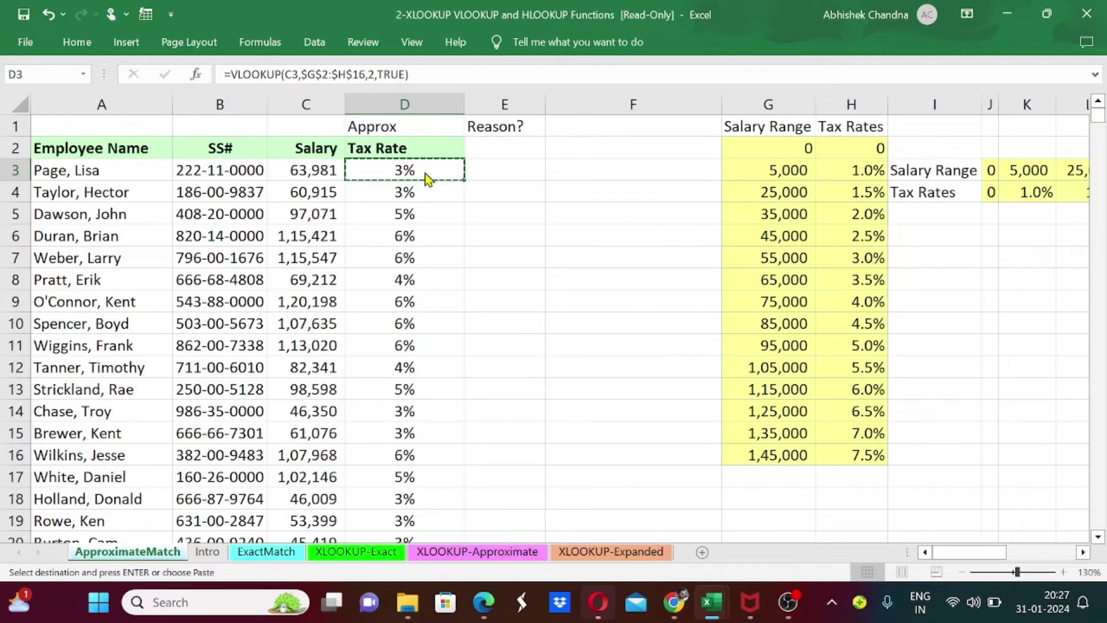
key(Escape)
key(Escape)
key(Down)
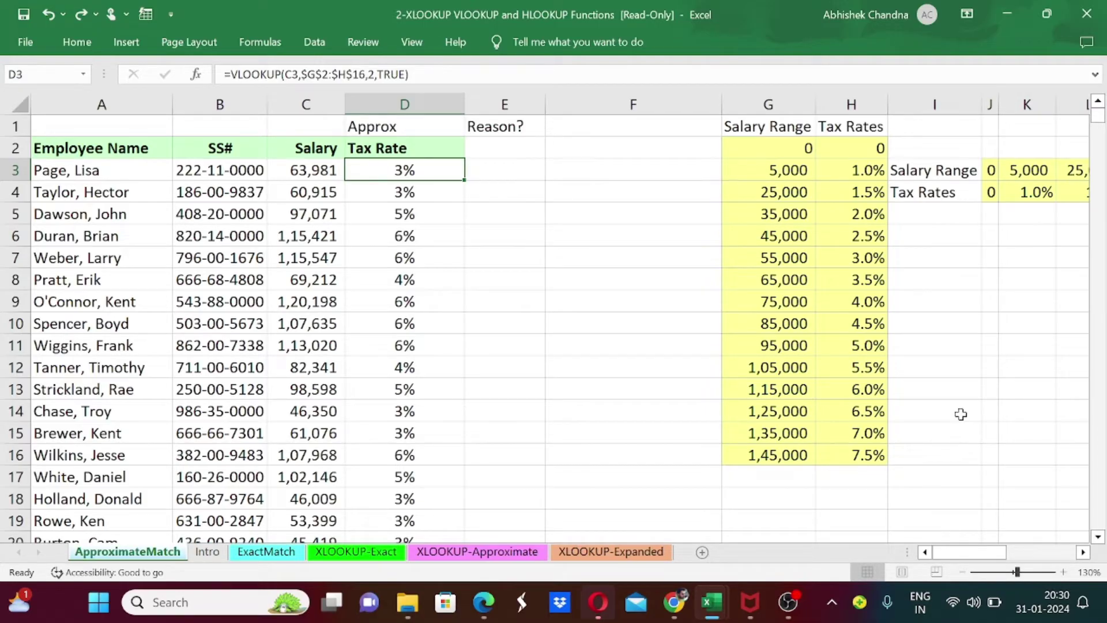
Replace the formula in D3 with the start of an HLOOKUP that uses the salary in C3 as the lookup value.
text(=)
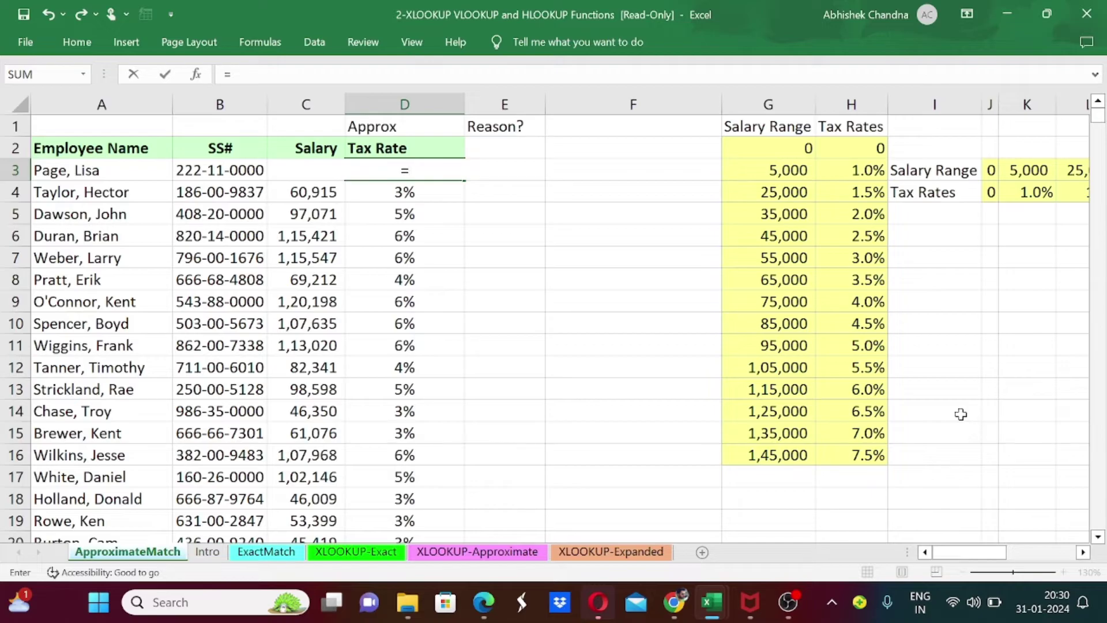
text(hl)
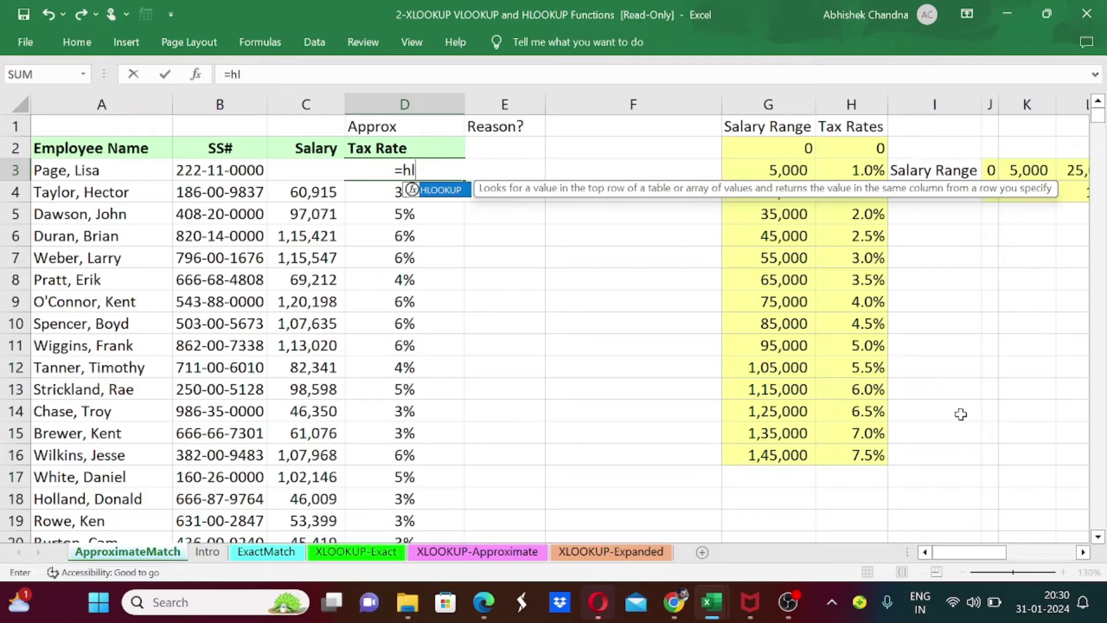
key(Tab)
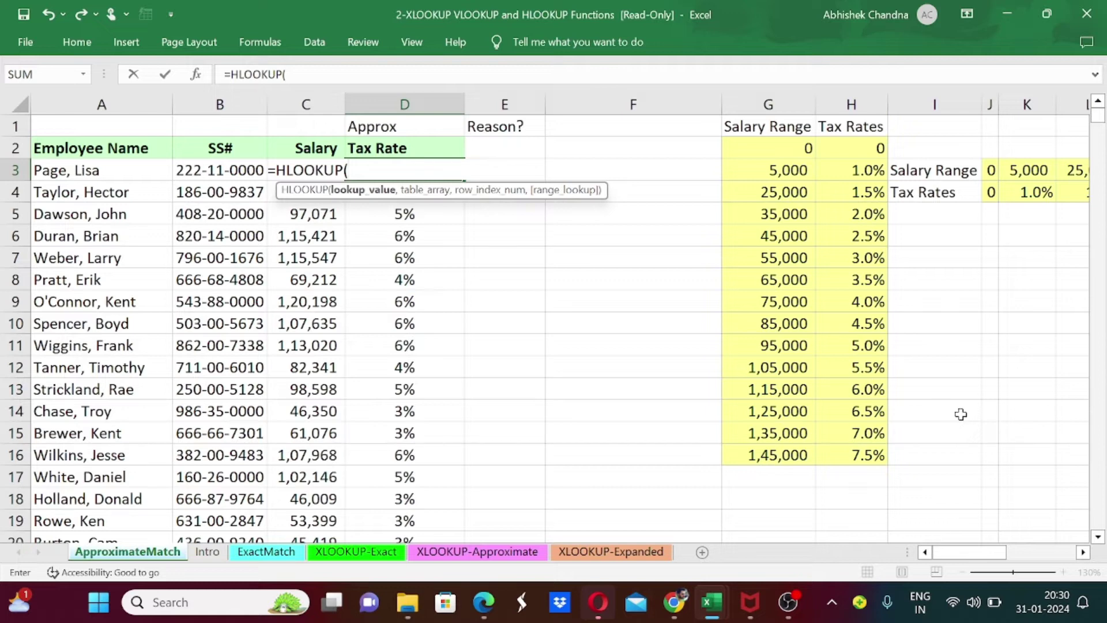
key(Left)
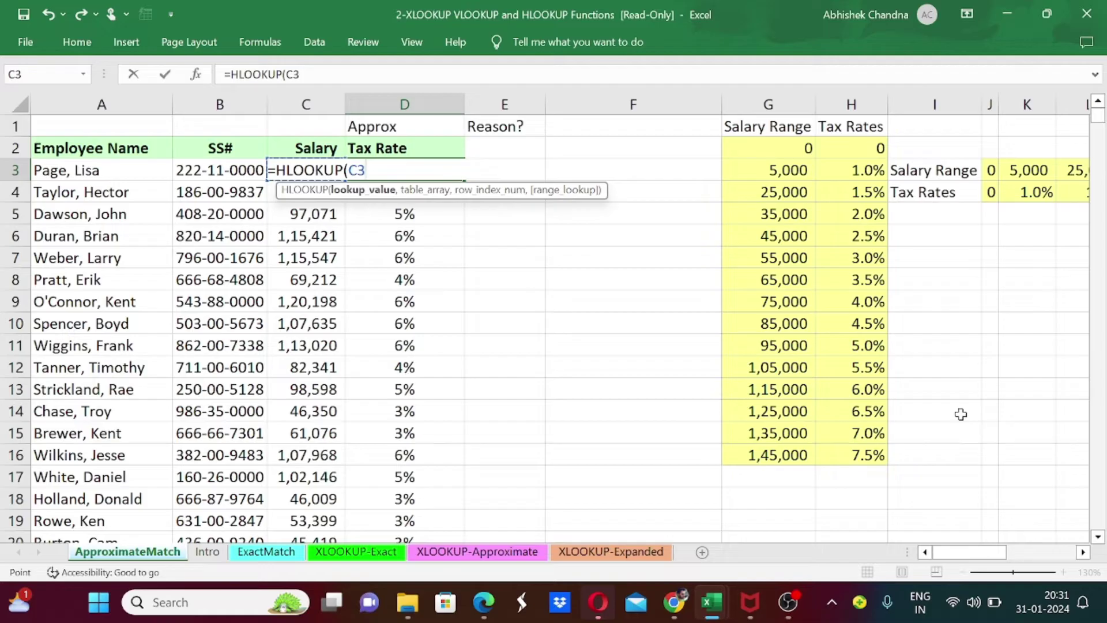
text(,)
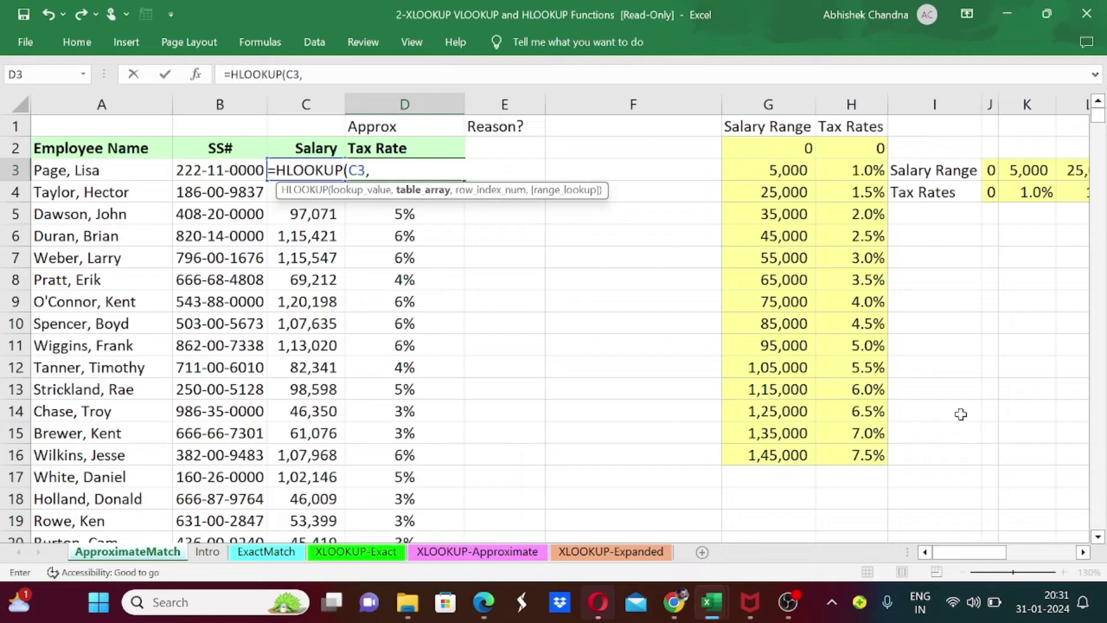
Select the horizontal salary and tax rate table J3:X4 as the table array of the HLOOKUP in D3.
key(Right)
key(Right)
key(Right)
key(Right)
key(Right)
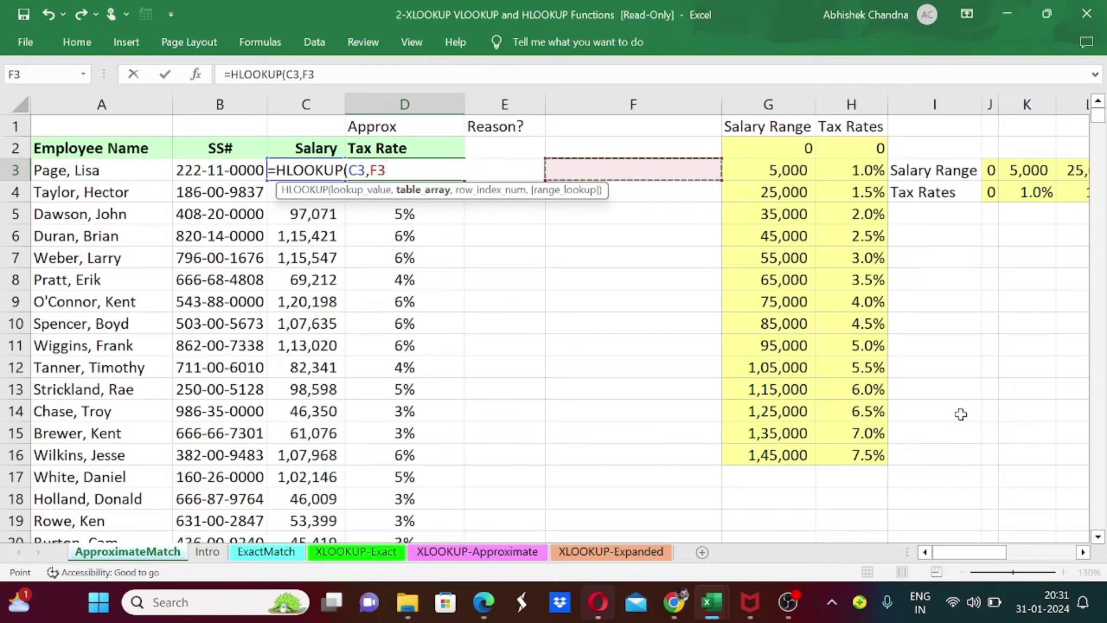
key(Right)
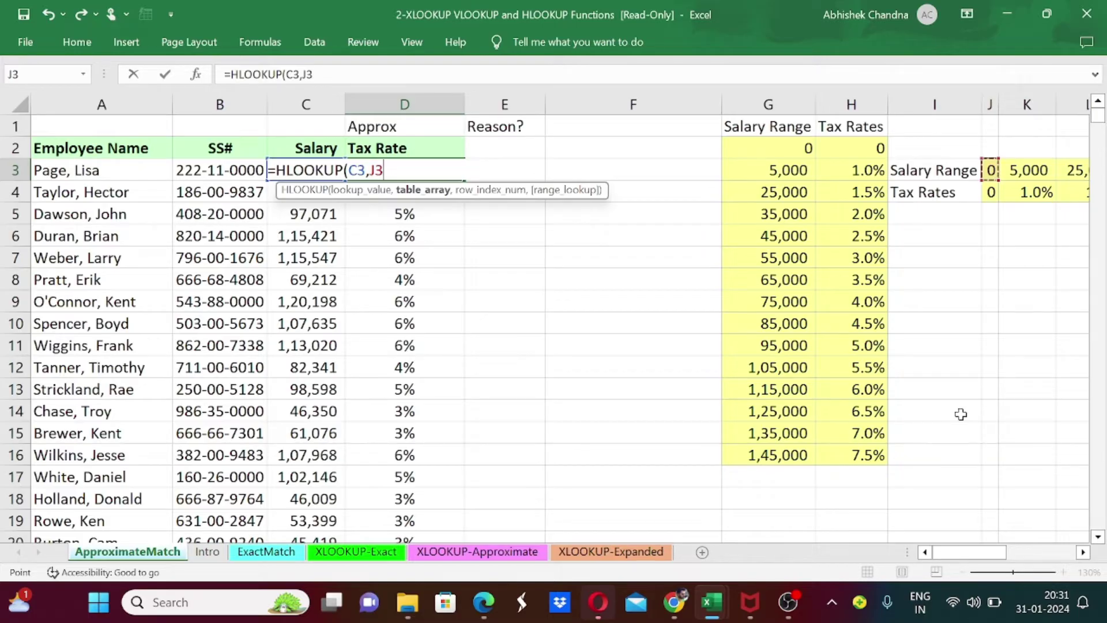
key(shift+Down)
key(ctrl+shift+Right)
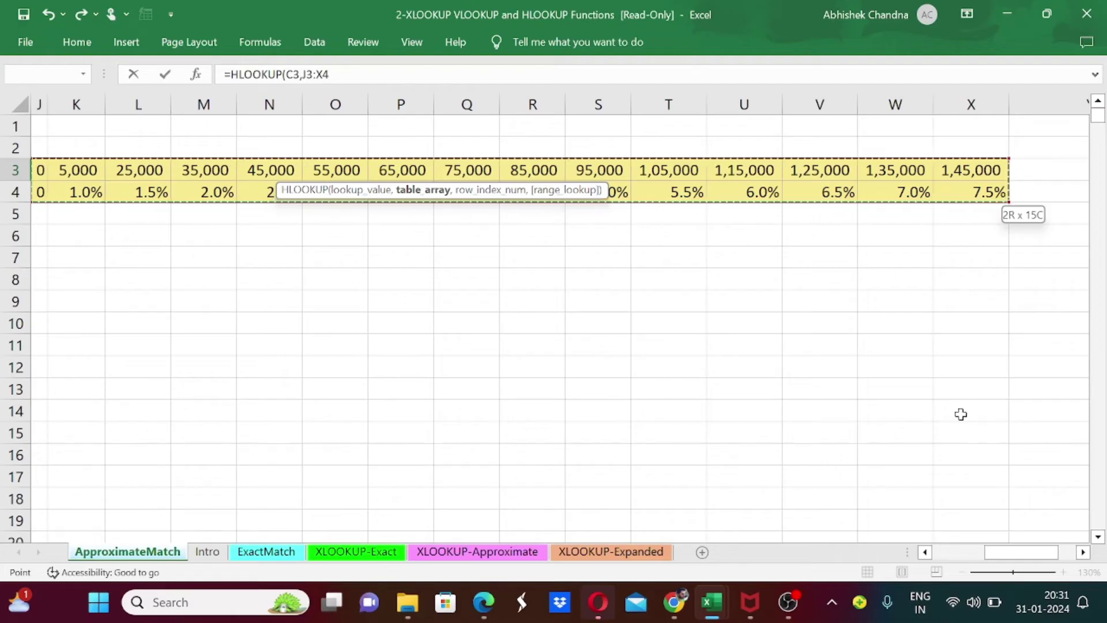
text(,)
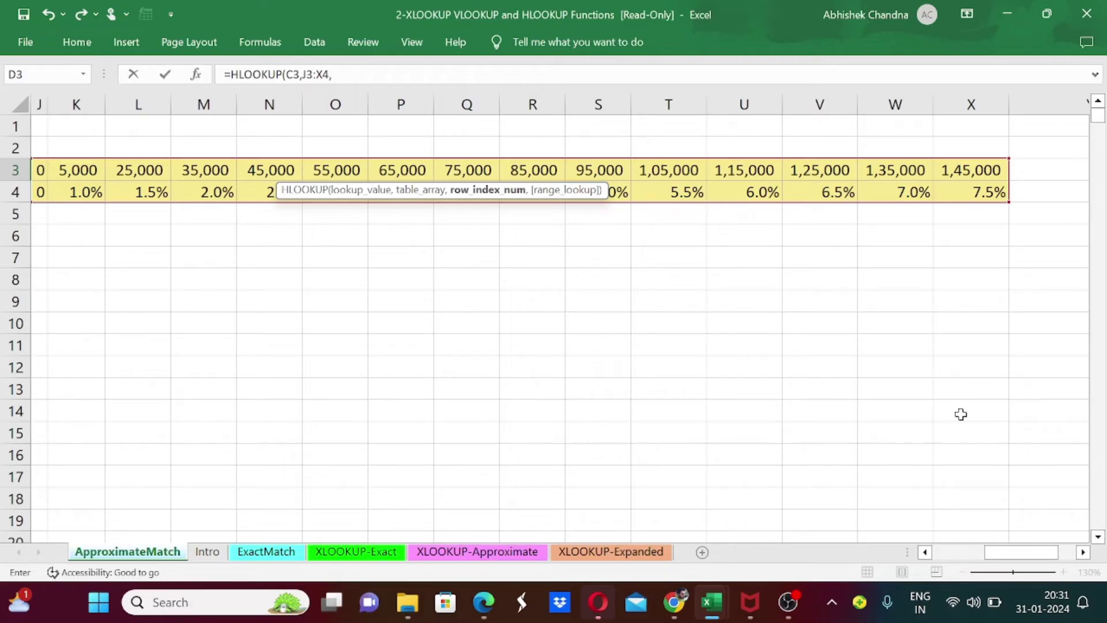
Complete the HLOOKUP in D3 with row index 2 and TRUE for an approximate match.
scroll(681, 375, left, 5)
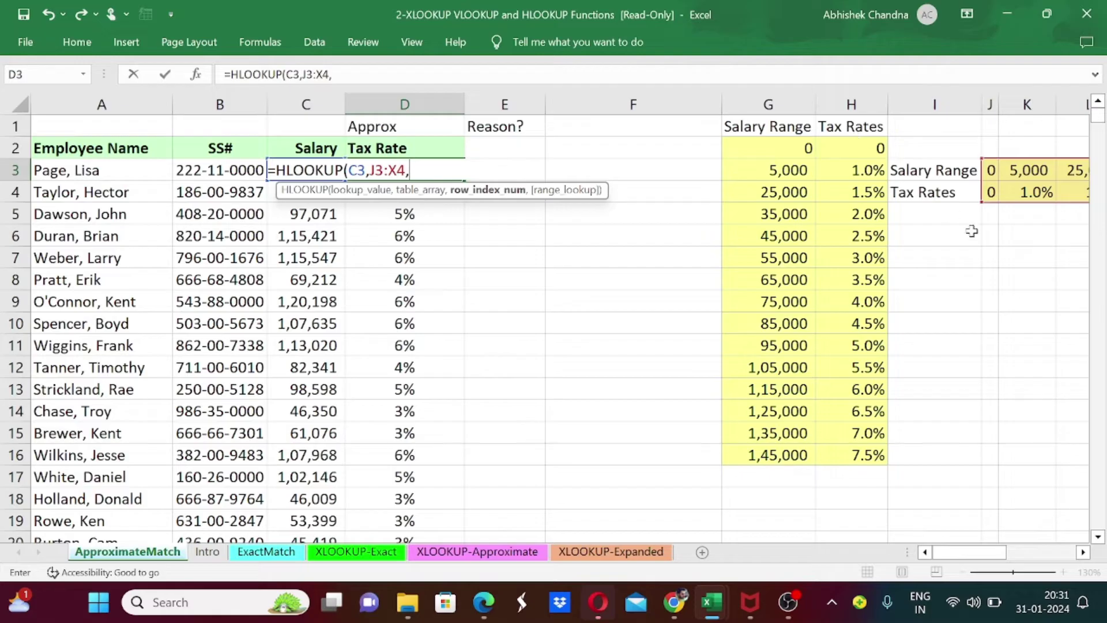
scroll(1090, 316, right, 3)
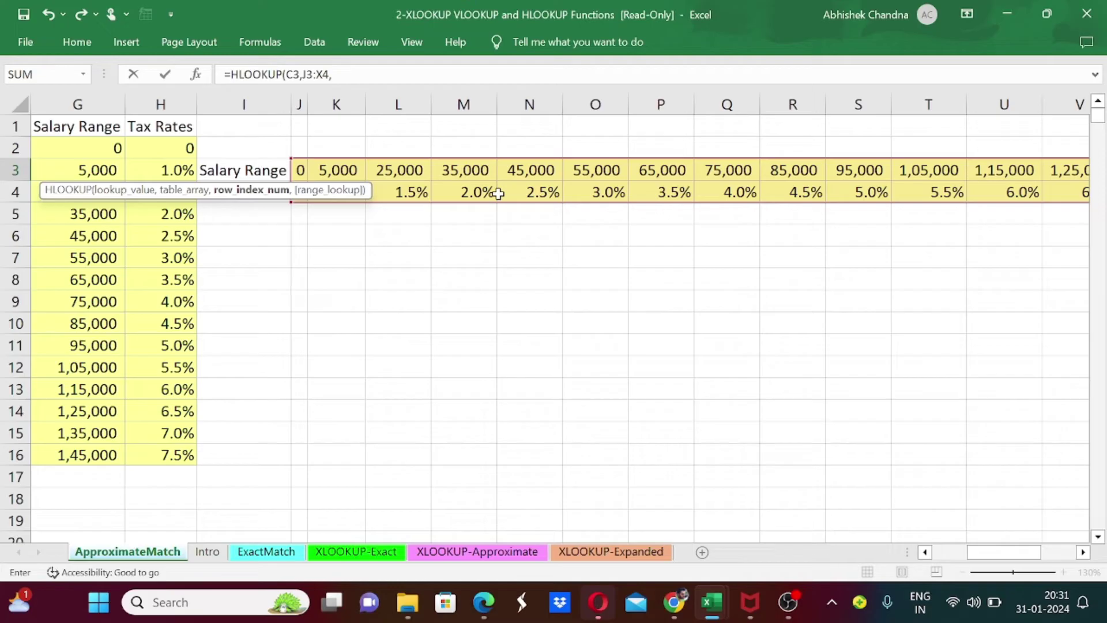
scroll(289, 314, left, 5)
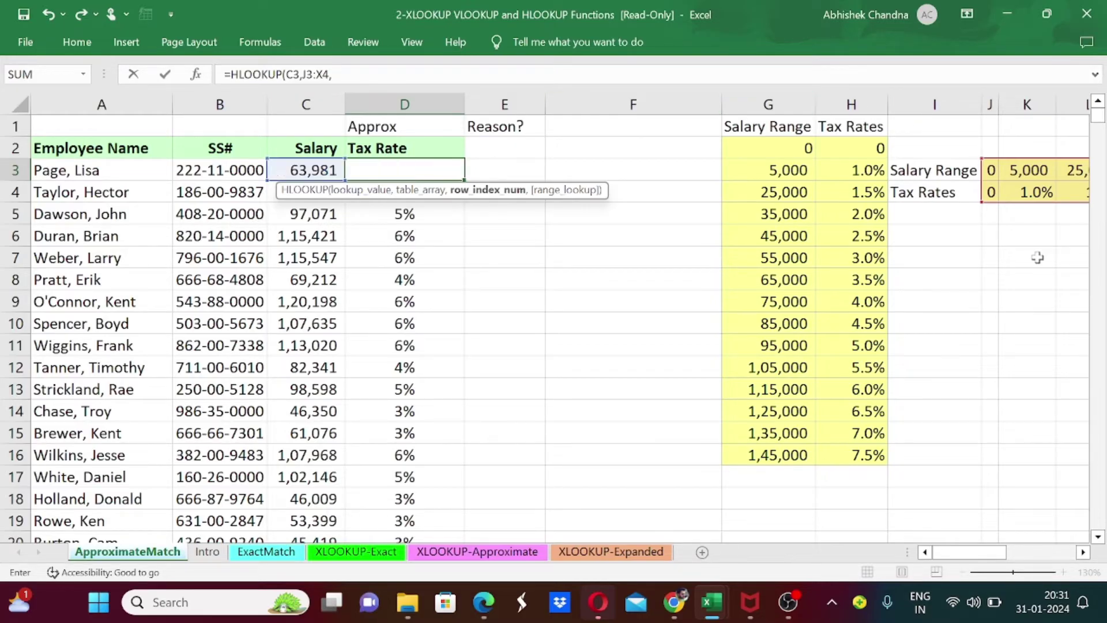
scroll(1038, 257, right, 5)
scroll(1038, 257, right, 2)
scroll(1038, 257, left, 6)
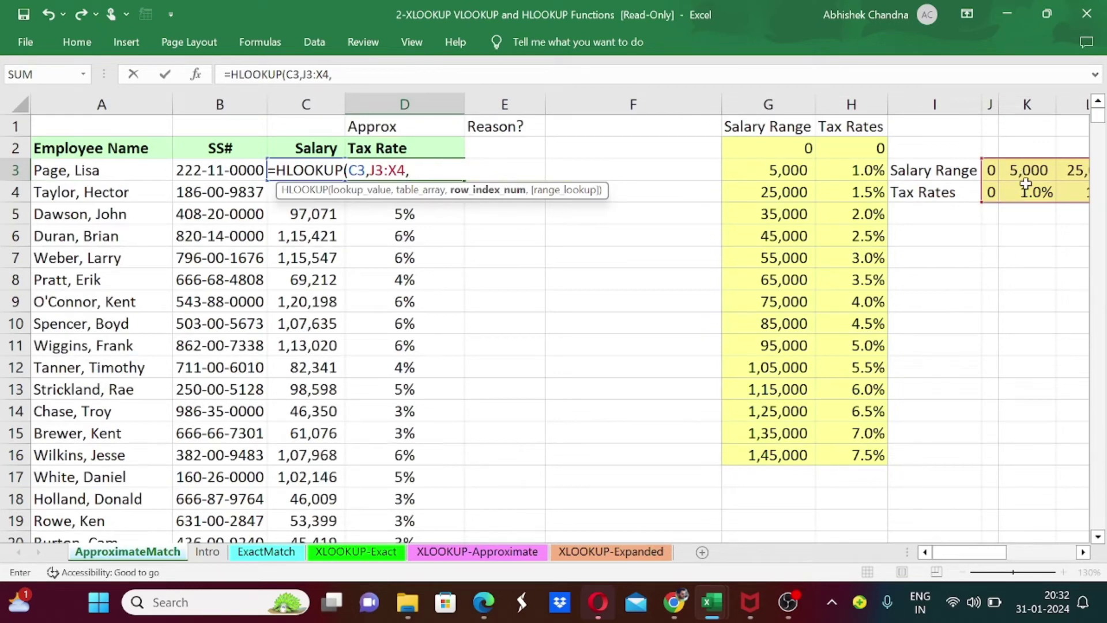
text(2,)
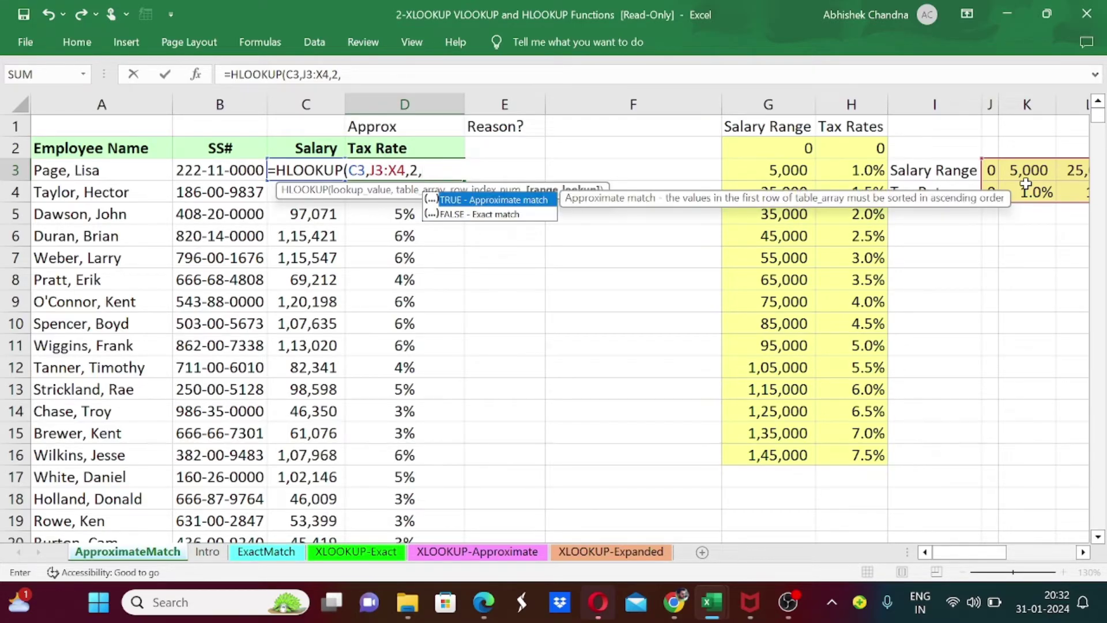
key(Down)
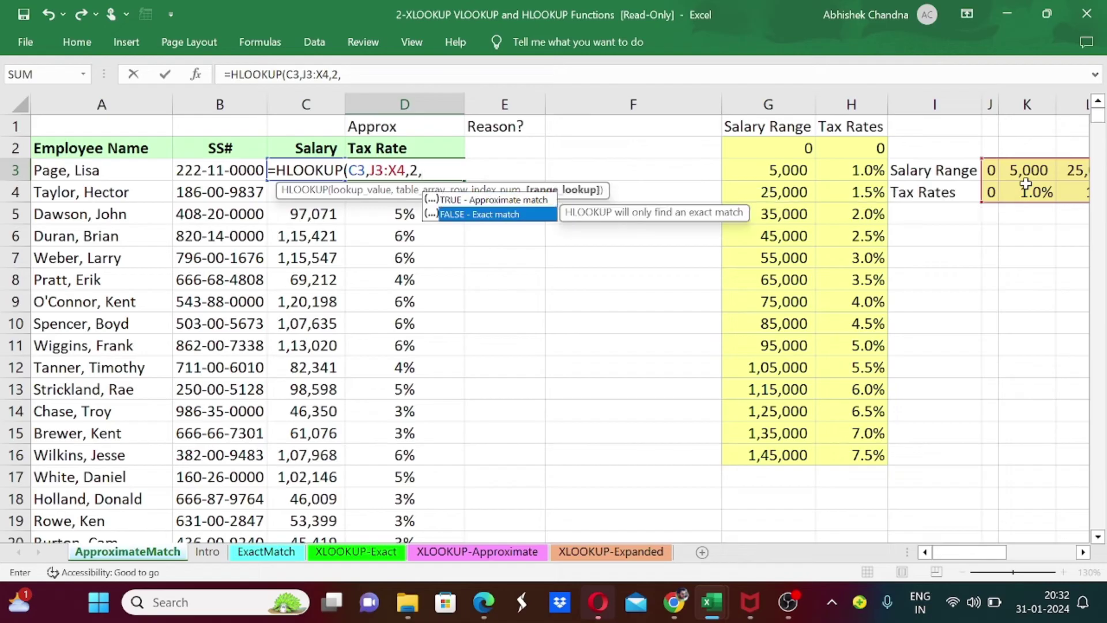
key(Up)
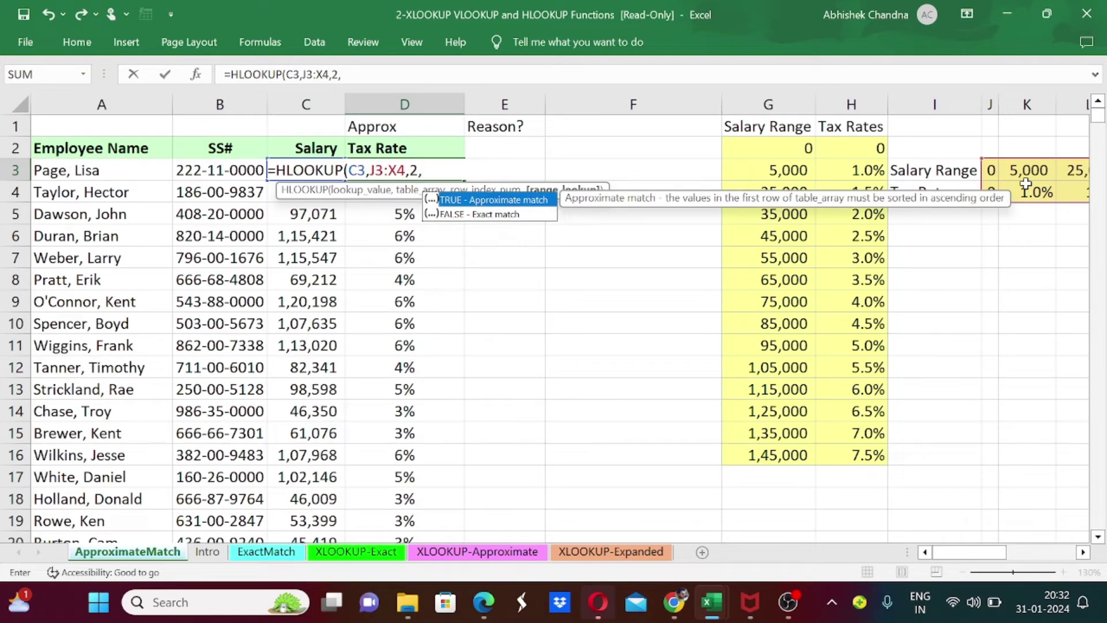
key(Tab)
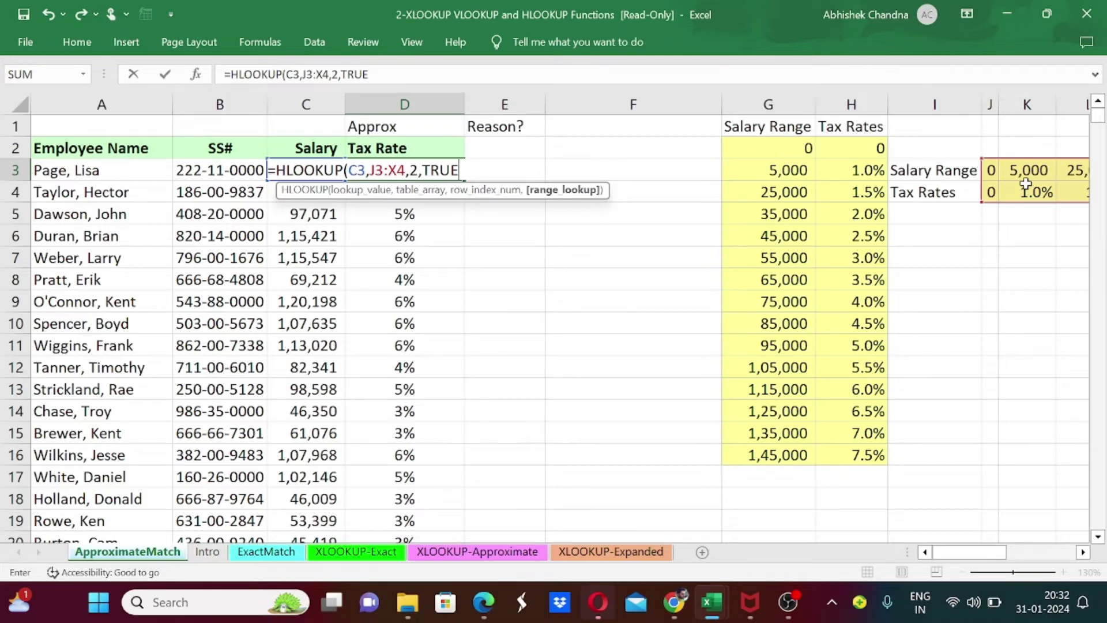
text())
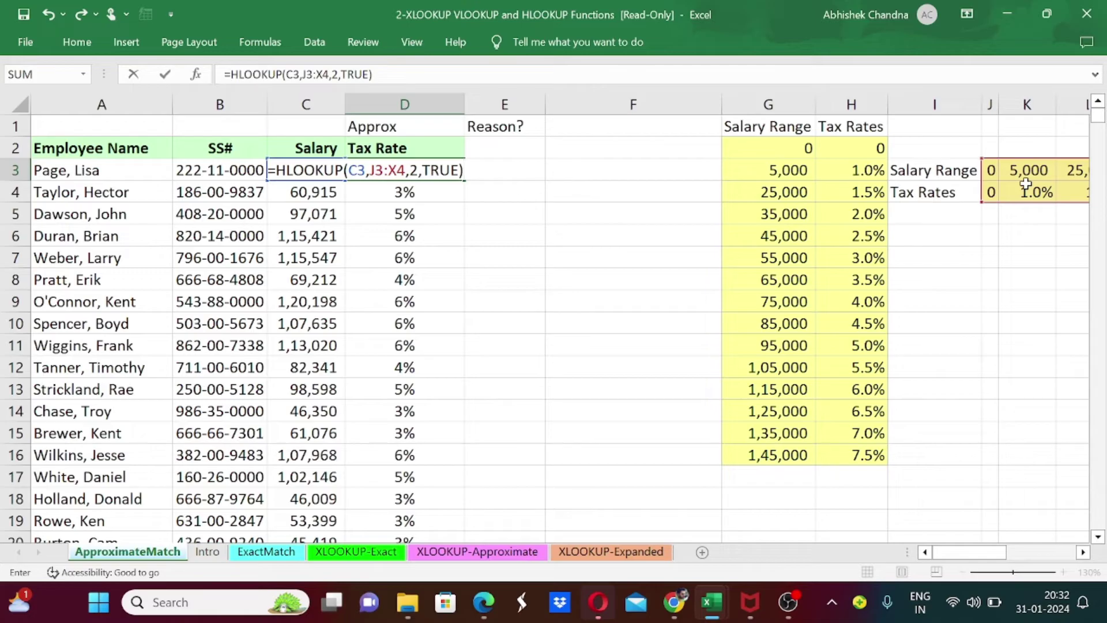
key(Return)
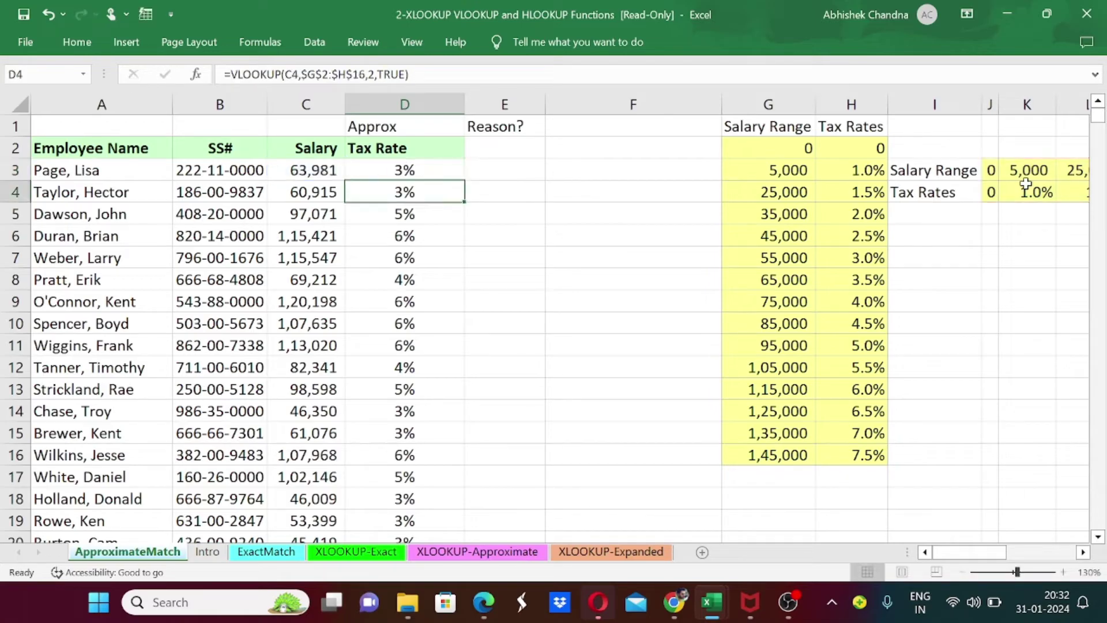
Check how far down the Tax Rate column extends, and return to the HLOOKUP formula in D3.
key(Up)
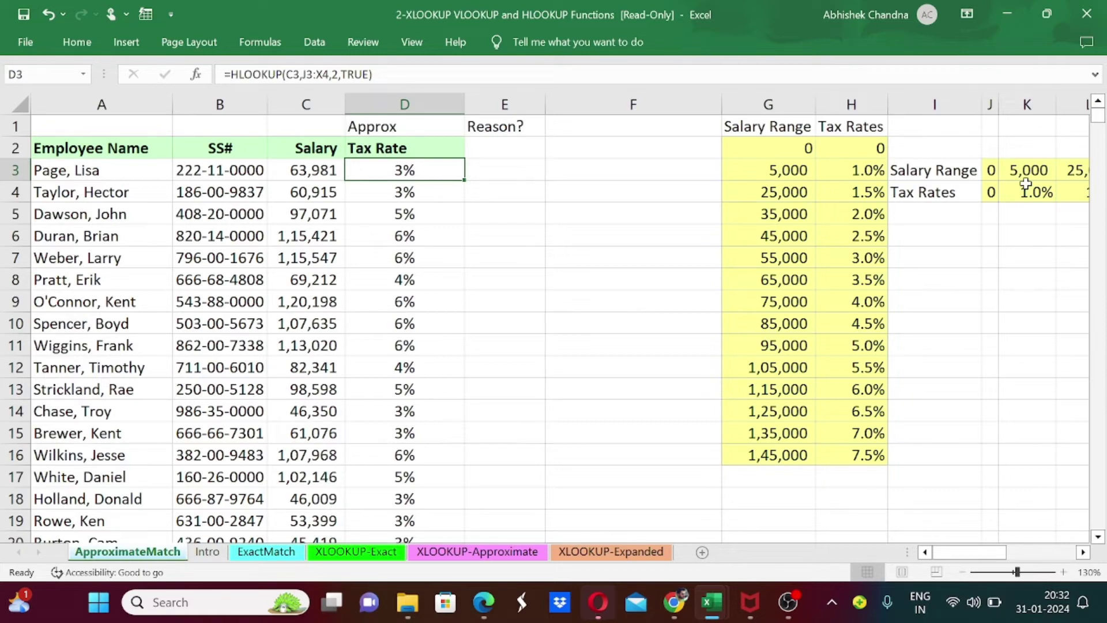
key(ctrl+Down)
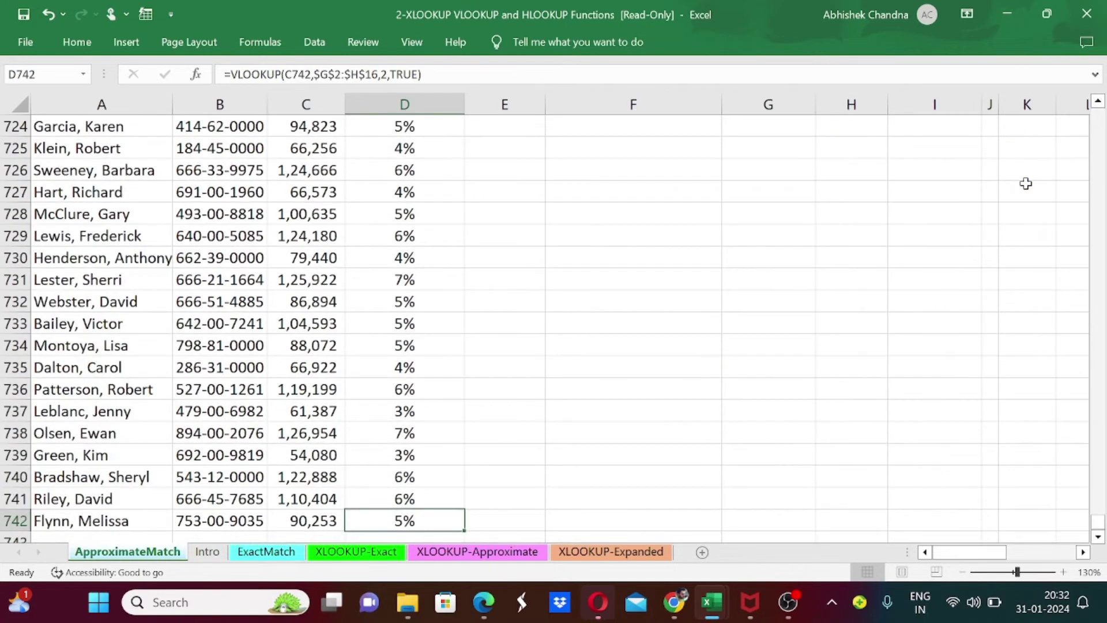
key(ctrl+Up)
key(Down)
key(Down)
key(F2)
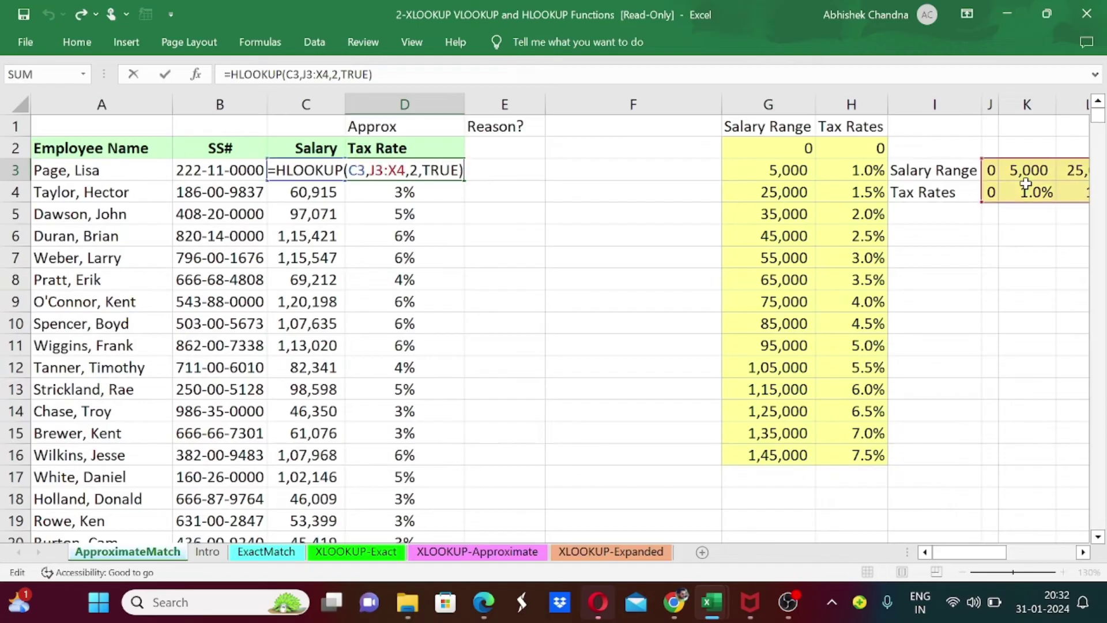
key(Left)
key(Left)
key(Left)
key(Left)
key(Left)
key(Left)
key(Left)
key(Left)
key(Left)
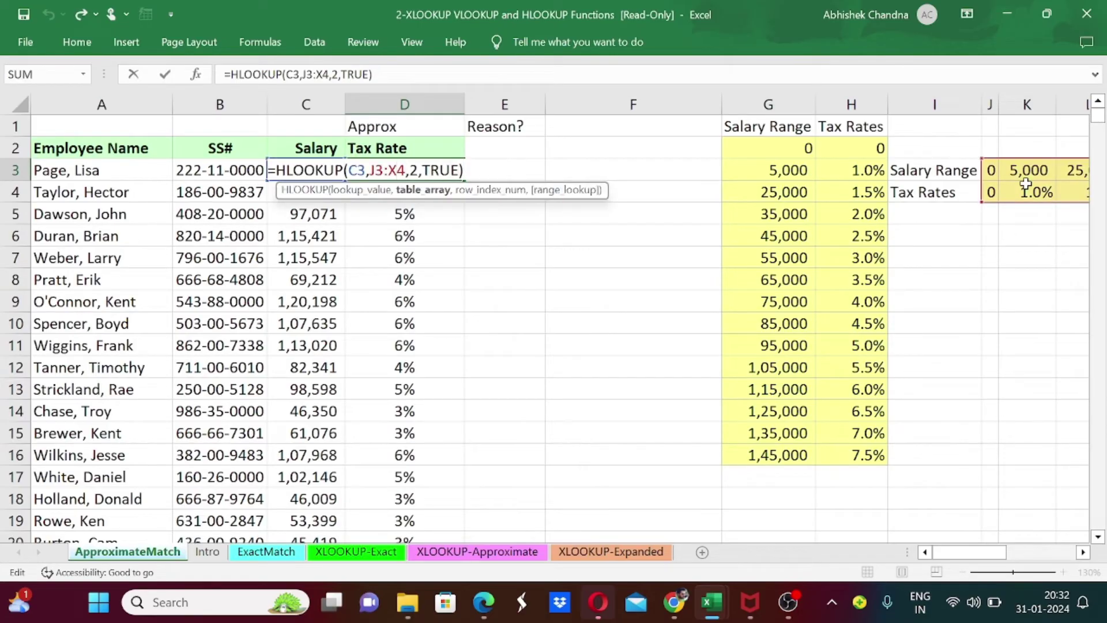
key(Escape)
Make the table range in the D3 HLOOKUP absolute as $J$3:$X$4.
key(F2)
key(Left)
key(Left)
key(Left)
key(Left)
key(Left)
key(Left)
key(Left)
key(Left)
key(F4)
key(Left)
key(Left)
key(Left)
key(Left)
key(Left)
key(F4)
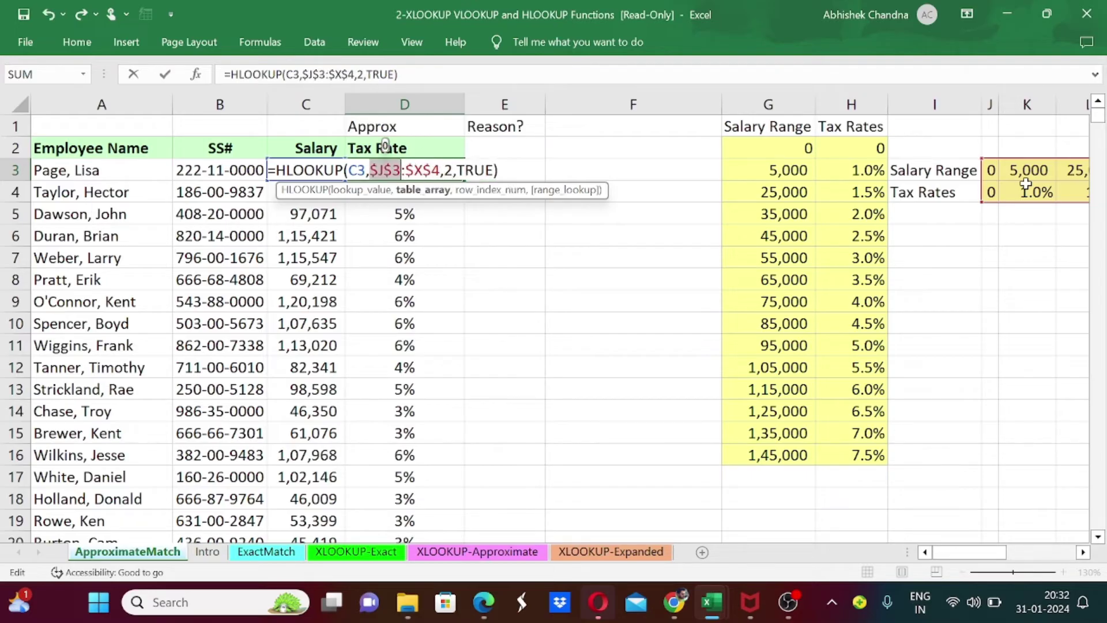
key(ctrl+Return)
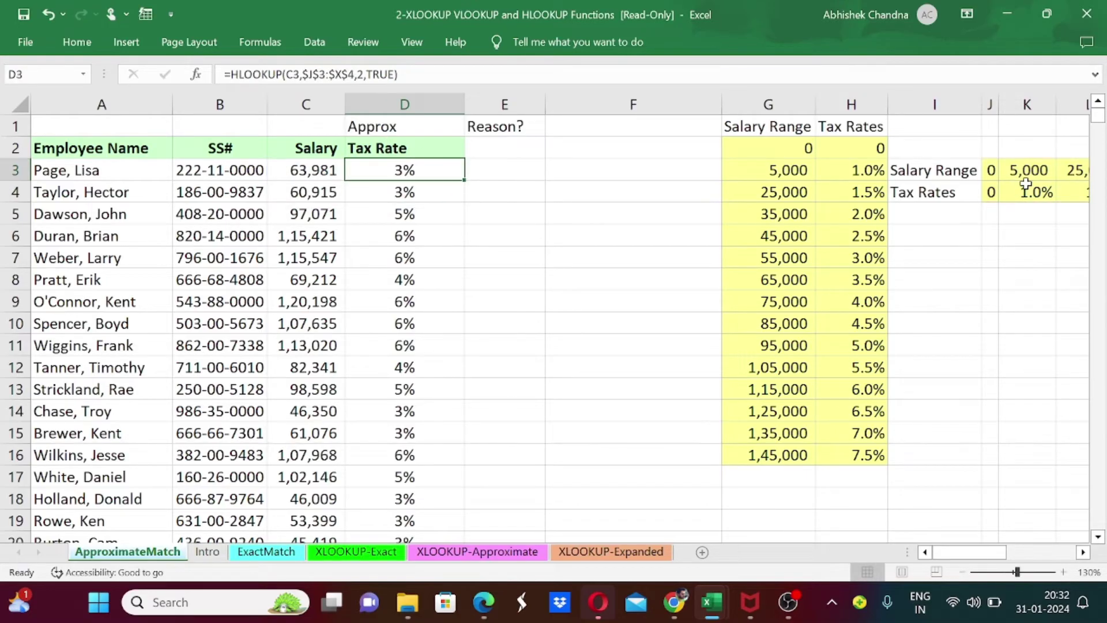
Copy the HLOOKUP formula from D3 down the Tax Rate column through D742.
key(ctrl+c)
key(Down)
key(ctrl+shift+Down)
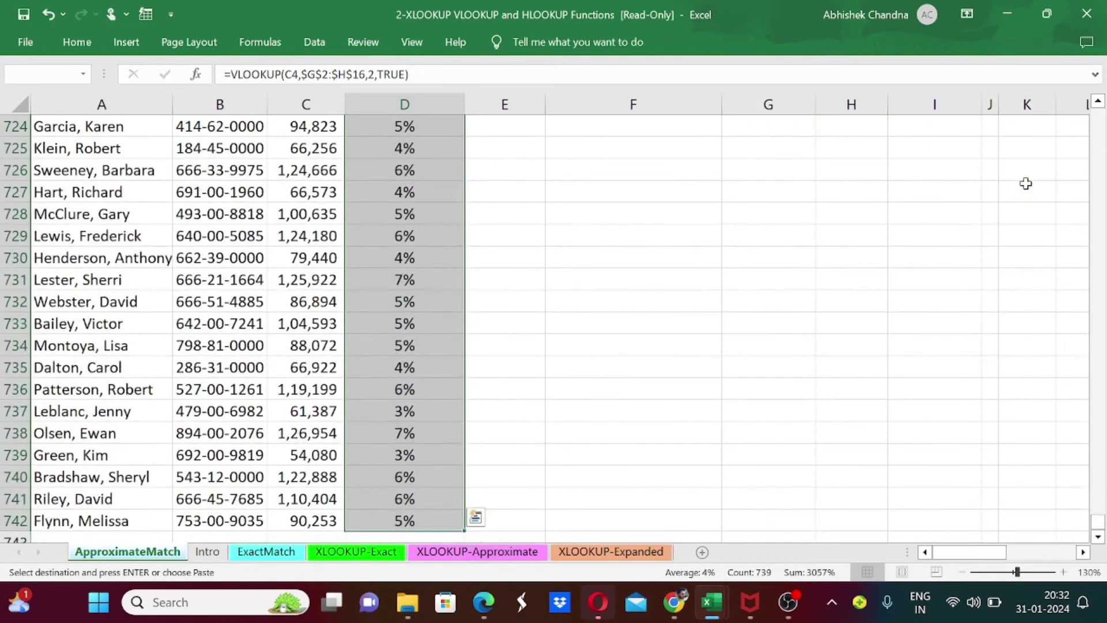
key(Return)
Inspect the copied HLOOKUP formula in D4 and the extent of the filled Tax Rate column.
key(F2)
key(Return)
key(ctrl+Down)
key(ctrl+Up)
key(Down)
key(Down)
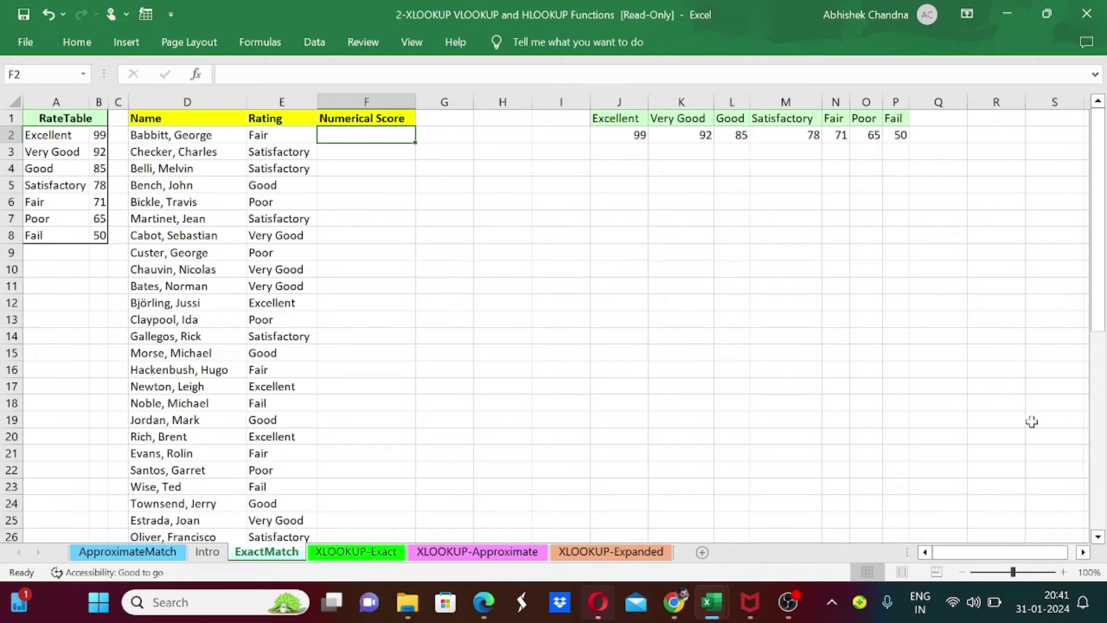
Review the Name, Rating and Numerical Score headings on the ExactMatch sheet and how far the ratings extend.
key(Up)
key(Left)
key(Left)
key(Right)
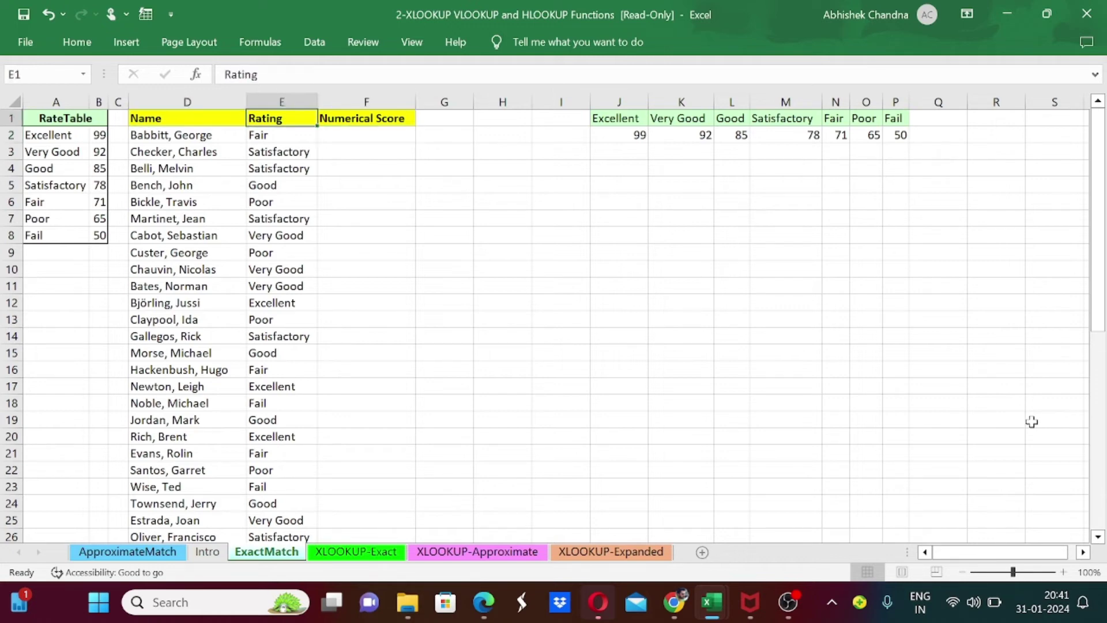
key(Right)
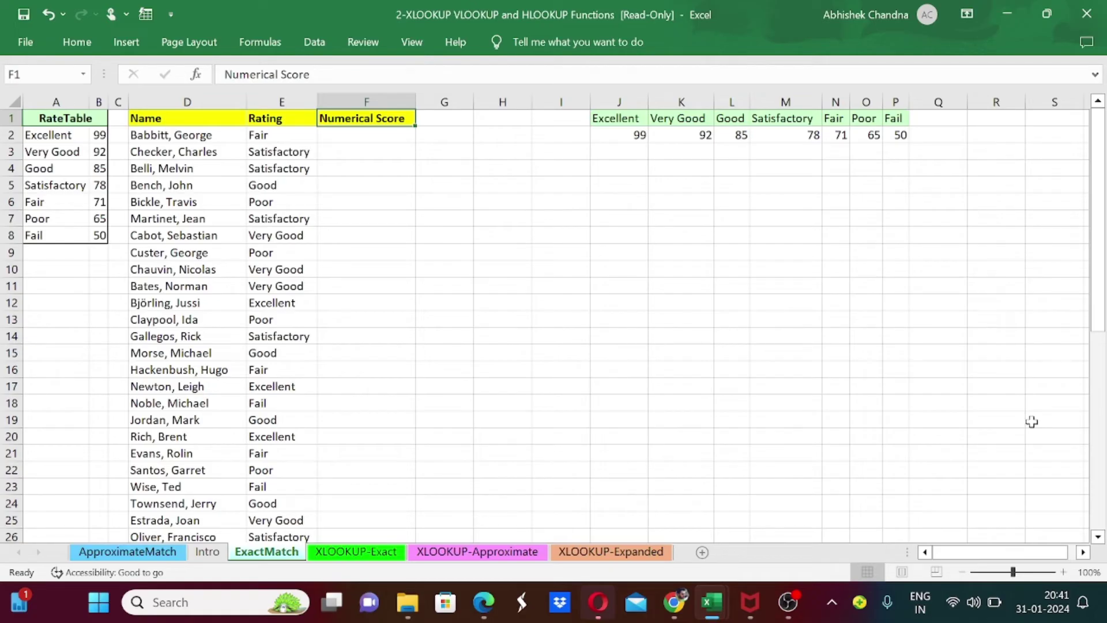
key(Left)
key(Down)
key(ctrl+Down)
key(Right)
key(ctrl+Up)
key(Left)
key(Down)
key(Up)
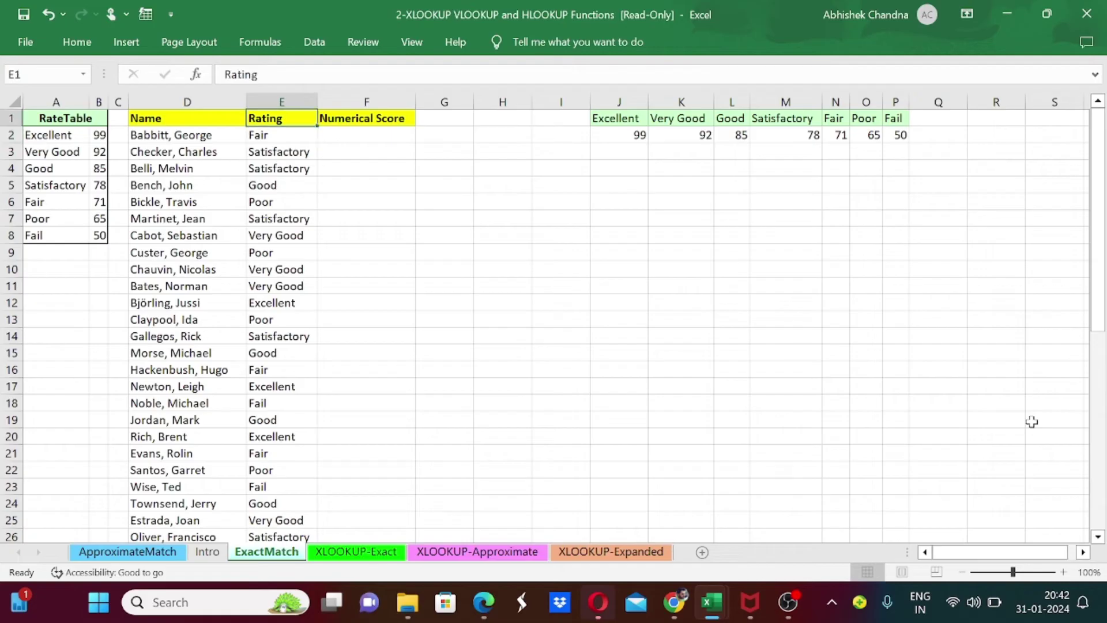
Look through the individual text ratings in column E from E2 to E6.
key(Down)
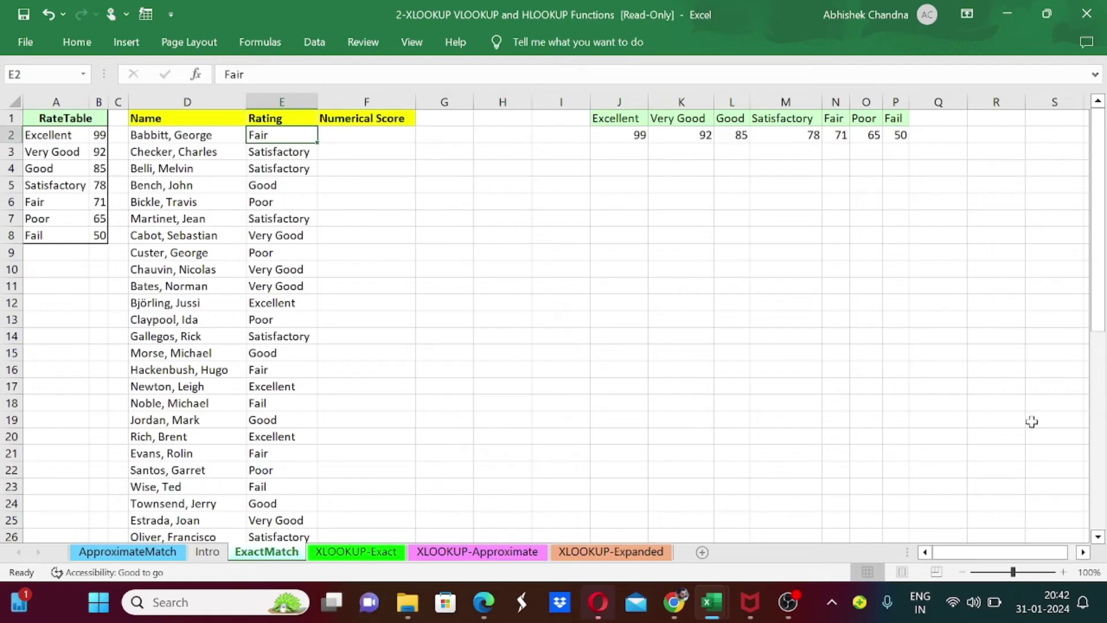
key(Up)
key(Down)
key(Up)
key(Down)
key(Down)
key(Down)
key(Down)
key(Down)
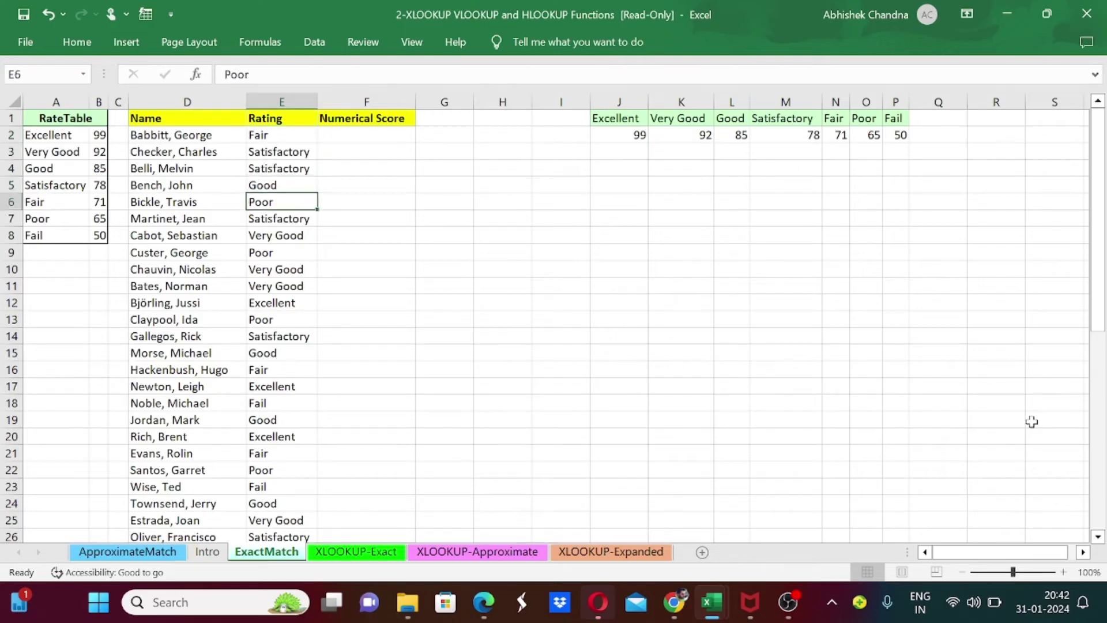
Examine the rating labels in column A and their scores in column B of the RateTable.
key(Left)
key(Right)
key(Left)
key(Left)
key(Left)
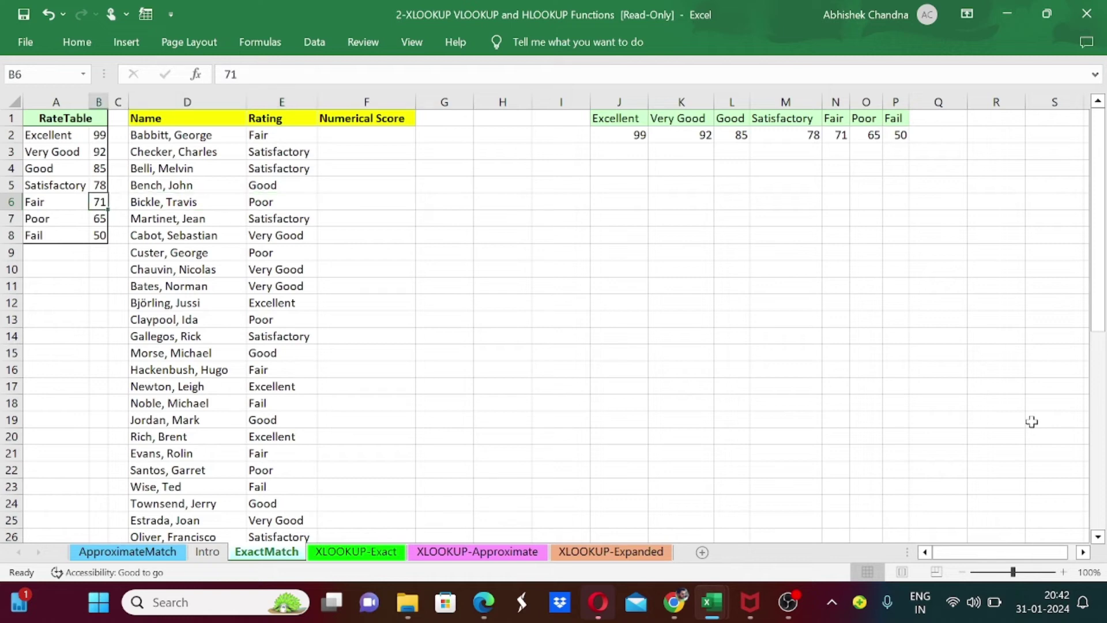
key(Left)
key(Up)
key(Up)
key(Up)
key(Up)
key(Up)
key(Down)
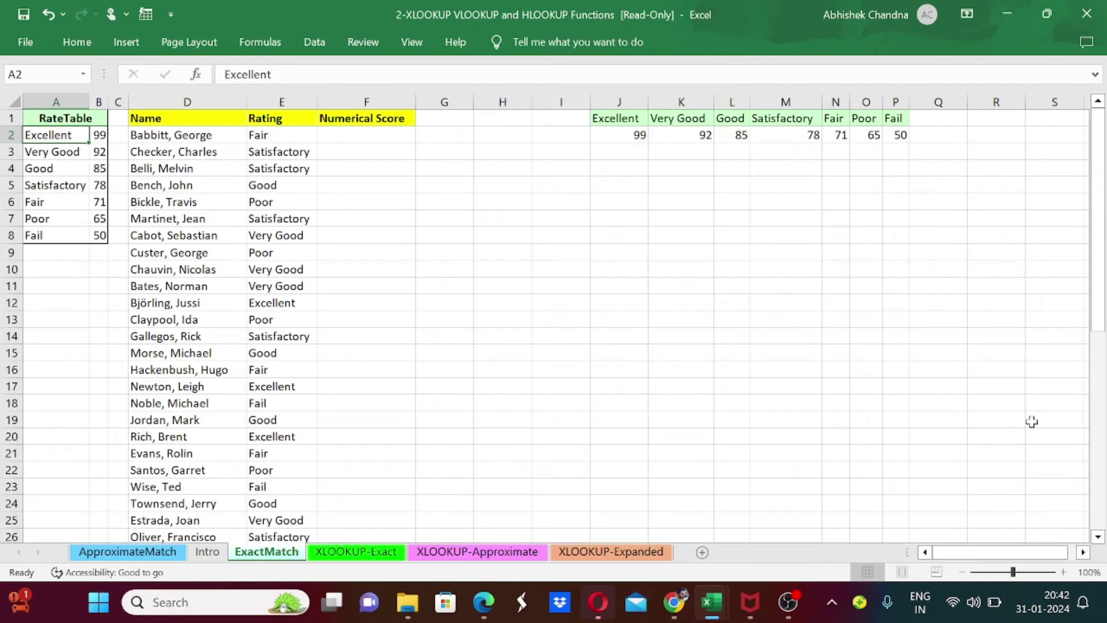
key(Up)
key(Down)
key(Down)
key(Down)
key(Down)
key(Up)
key(Up)
key(Up)
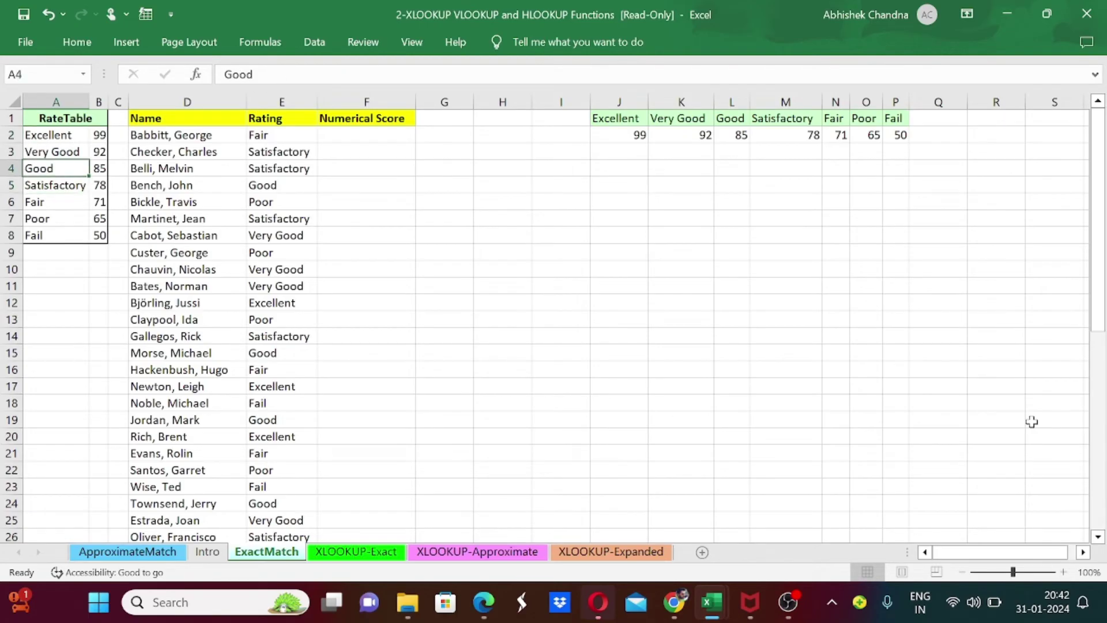
key(Right)
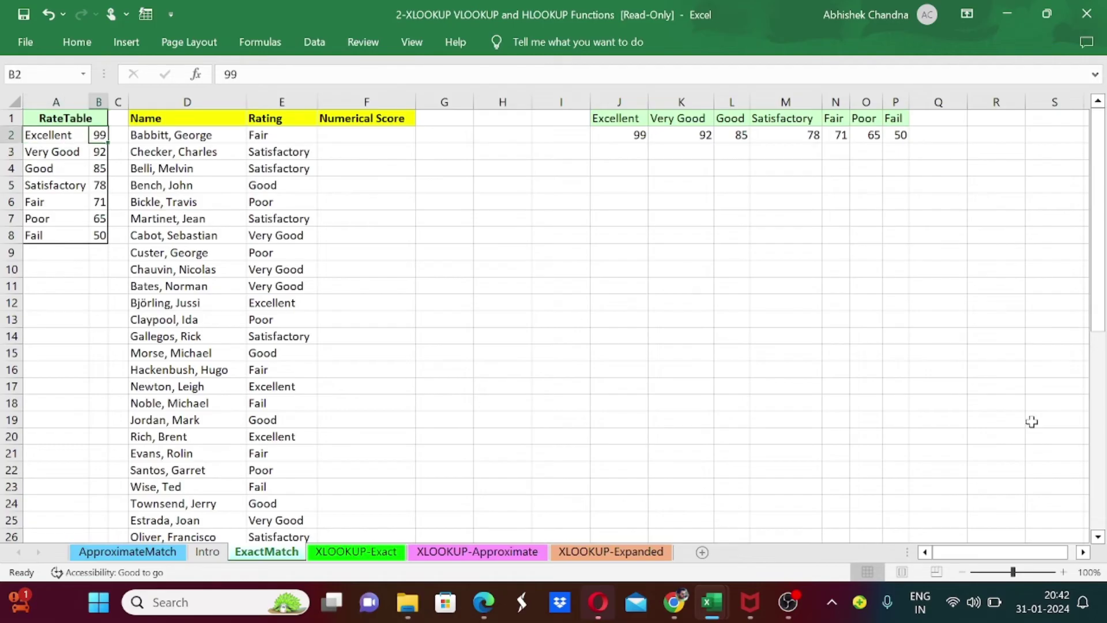
Begin a VLOOKUP formula in F2 with the rating in E2 as the lookup value.
key(Right)
key(Right)
key(Right)
key(Right)
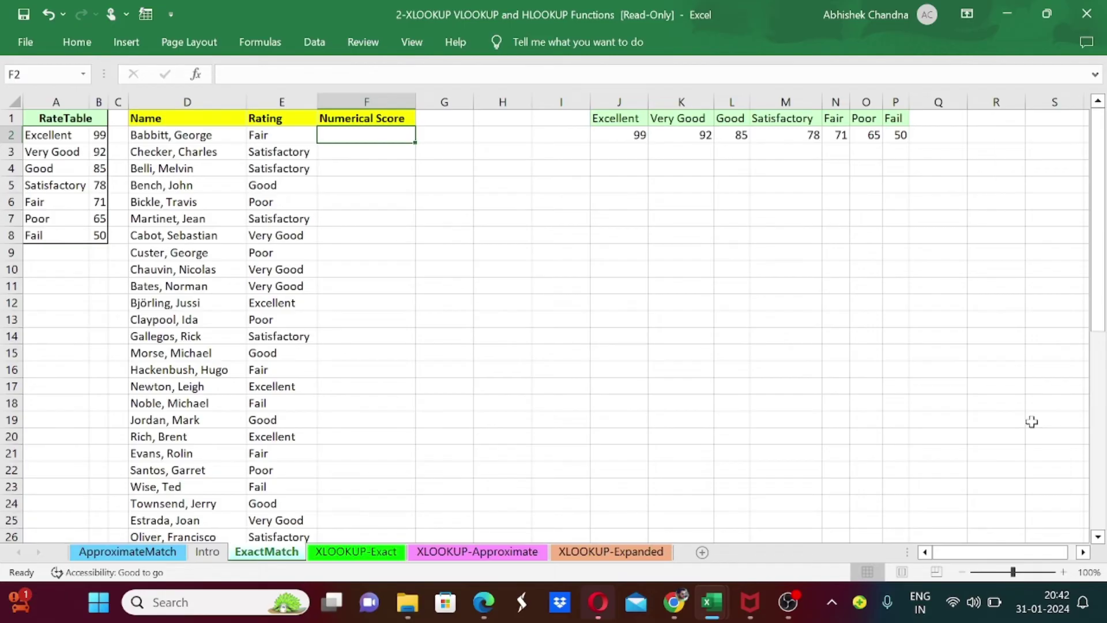
text(=)
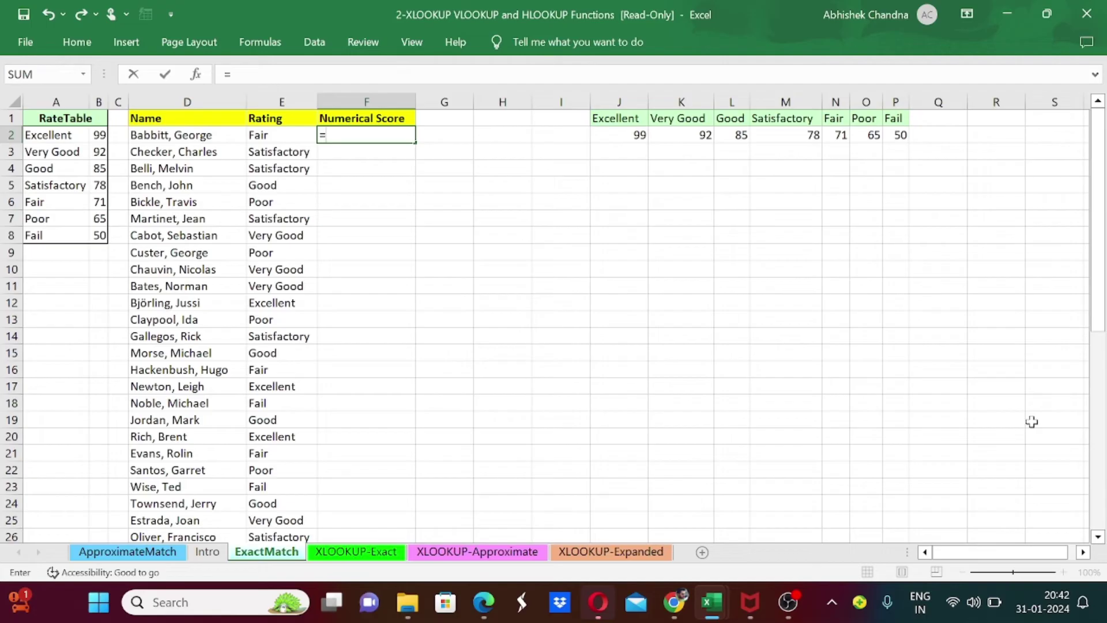
text(vl)
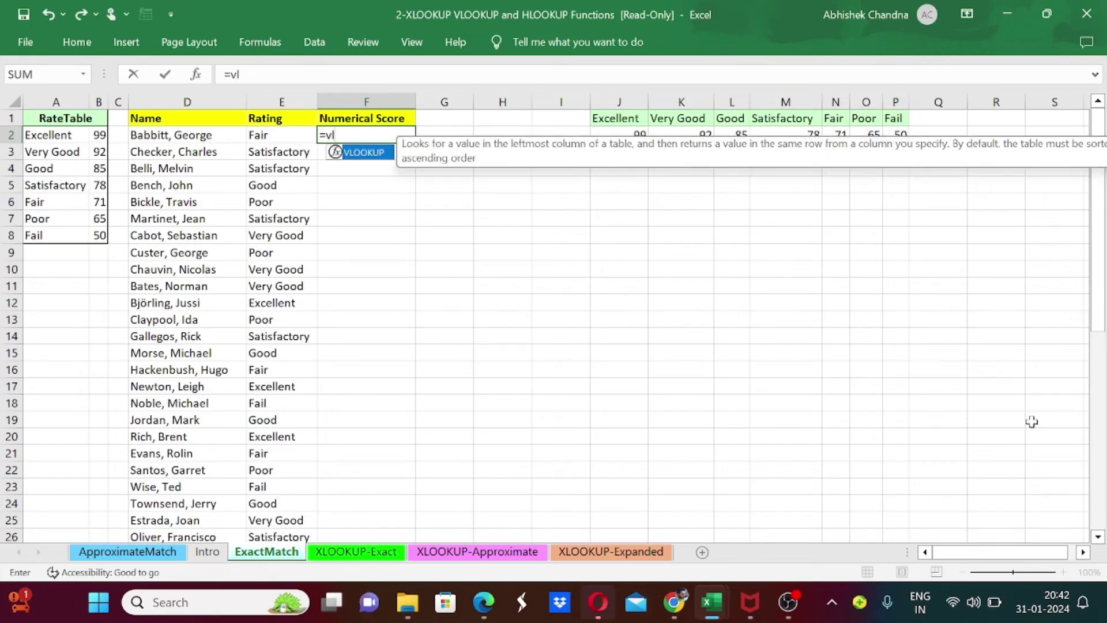
key(Tab)
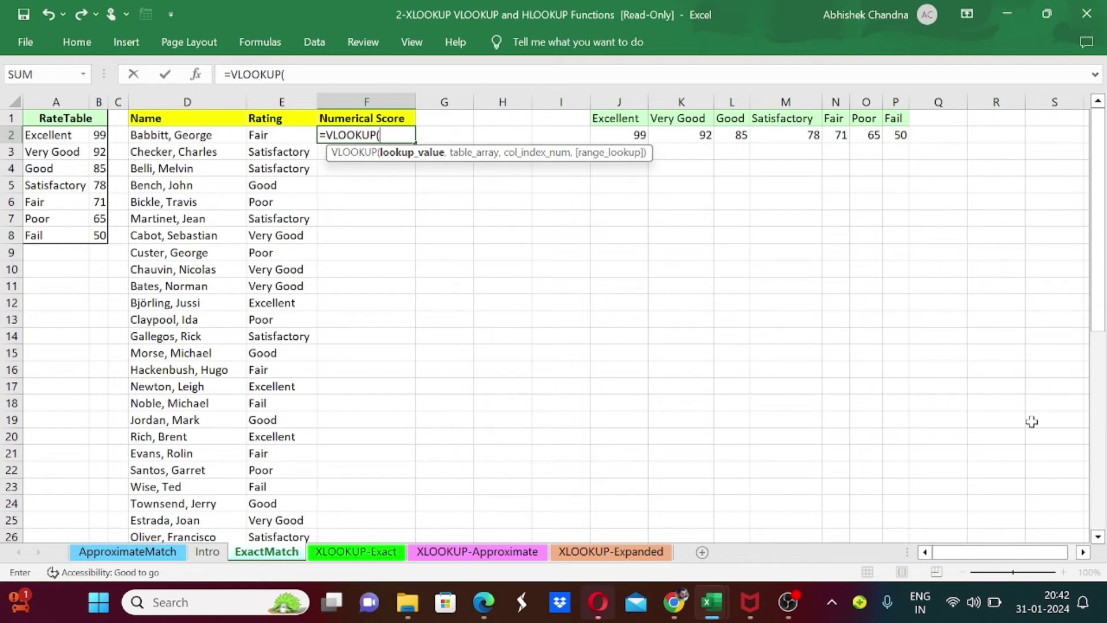
key(Left)
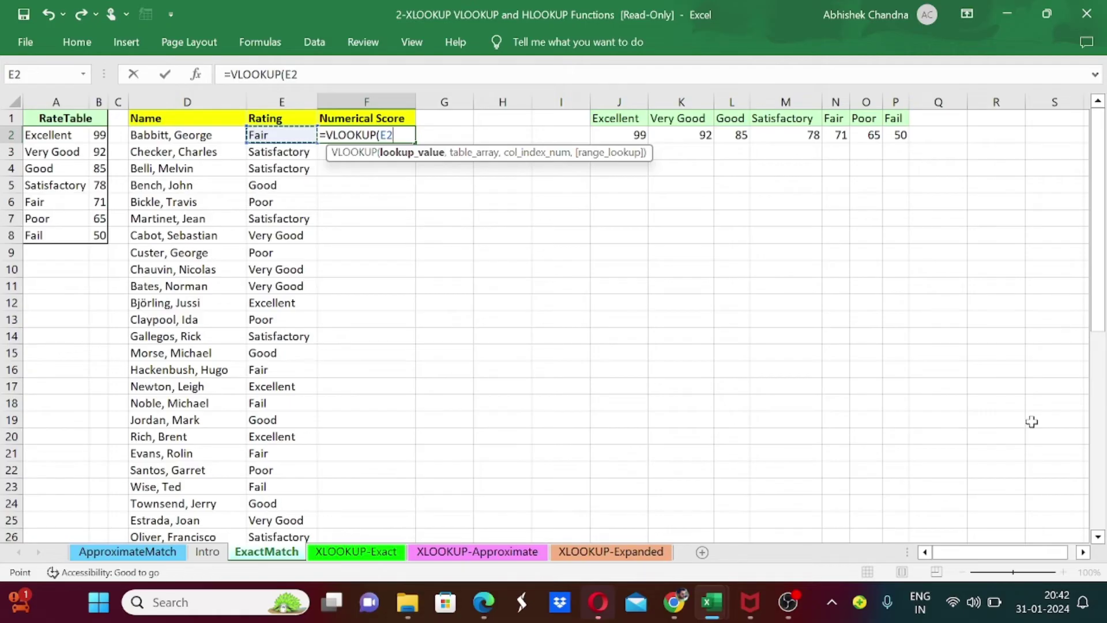
text(,)
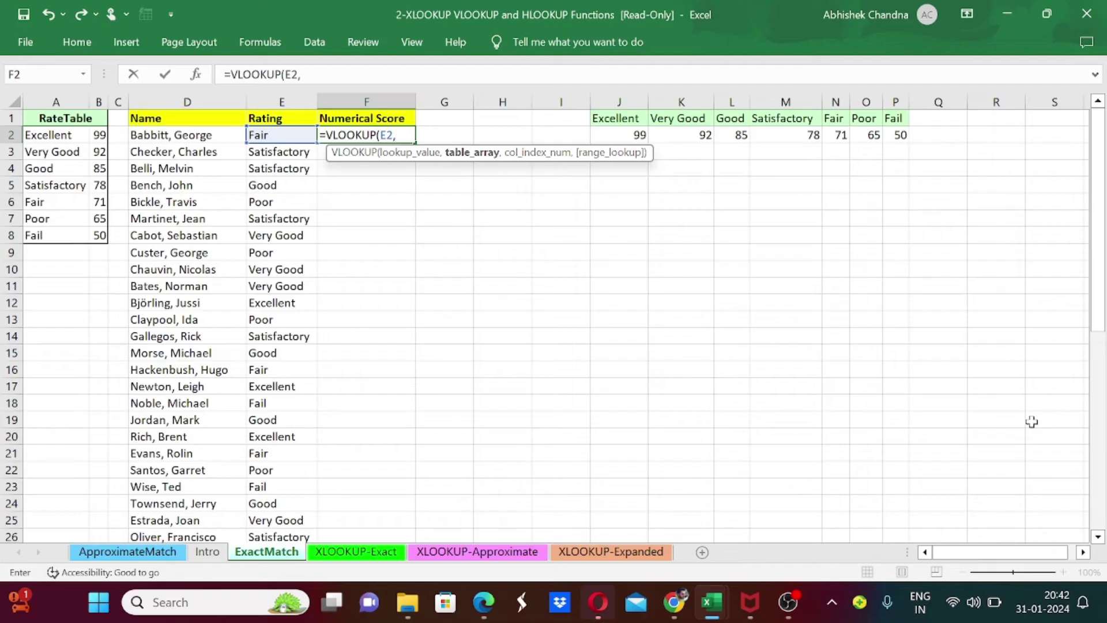
Supply the RateTable range A2:B8 as the VLOOKUP table array.
key(Left)
key(Left)
key(Left)
key(Left)
key(Left)
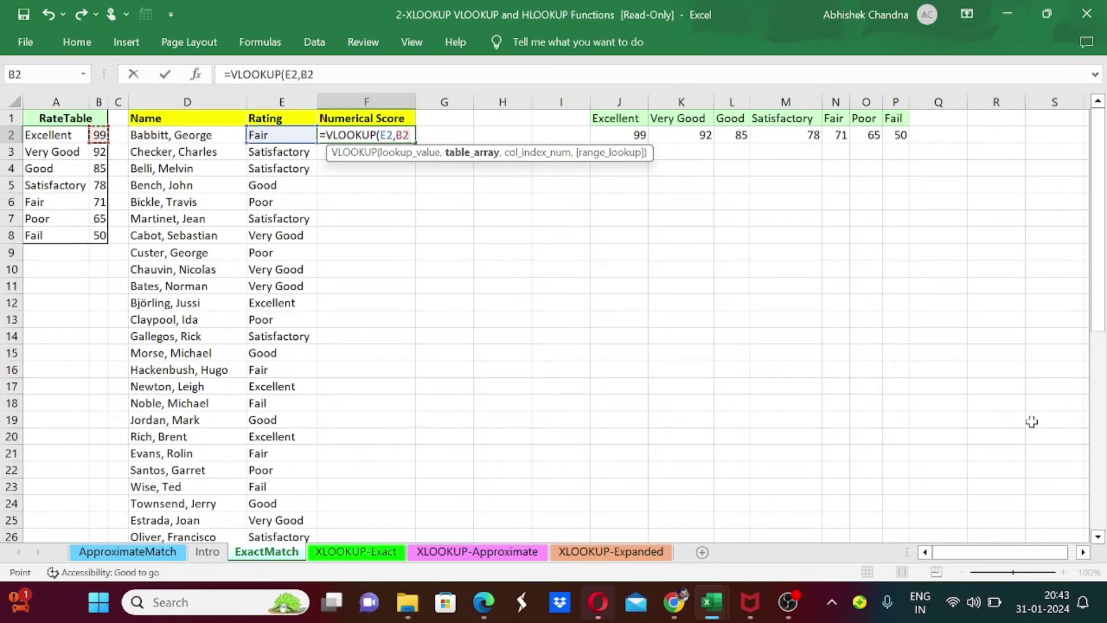
key(shift+Right)
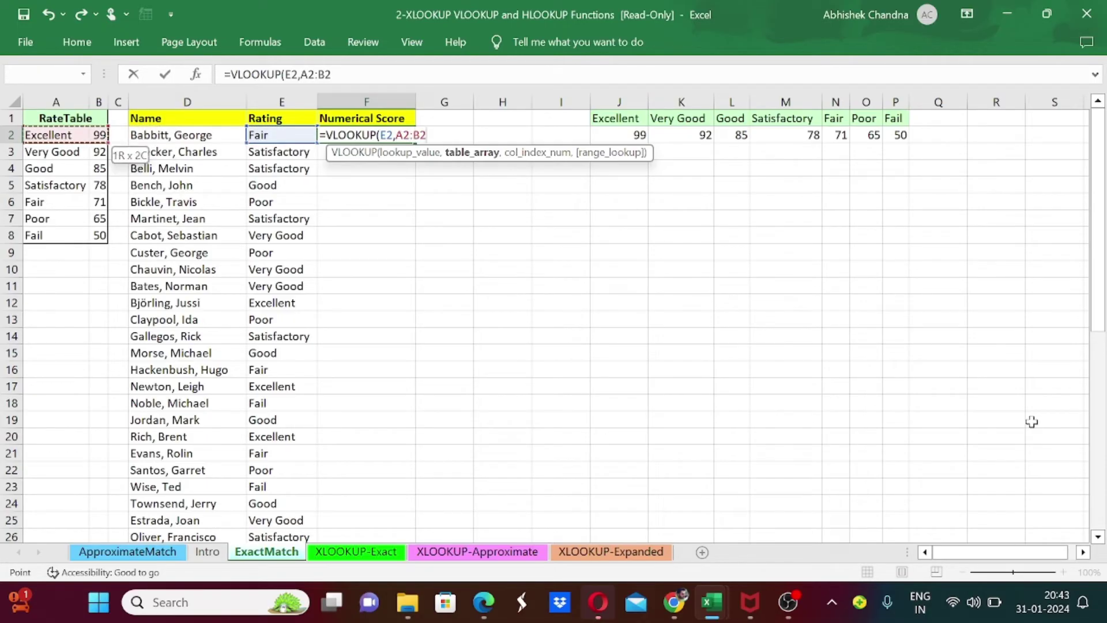
key(ctrl+shift+Down)
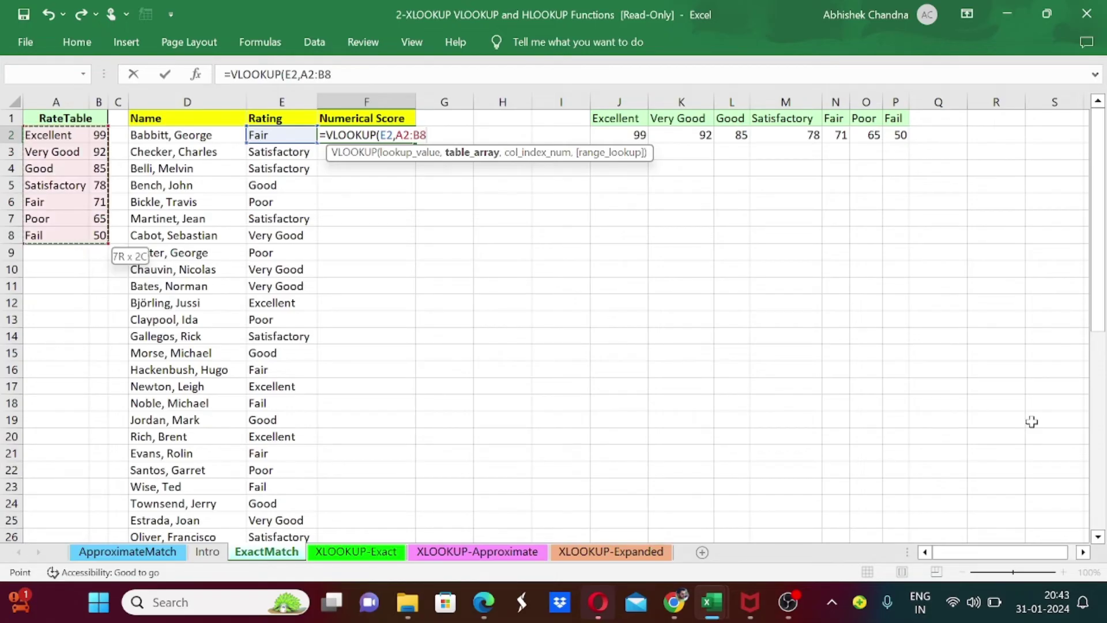
text(,)
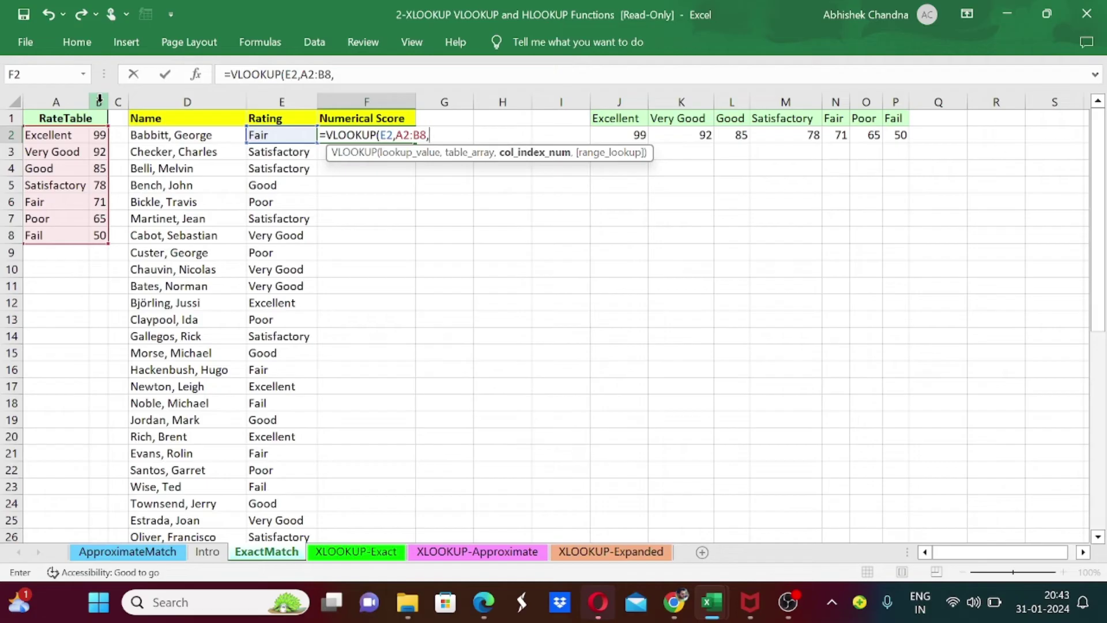
Complete the VLOOKUP in F2 with column index 2 and FALSE for an exact match.
text(2,)
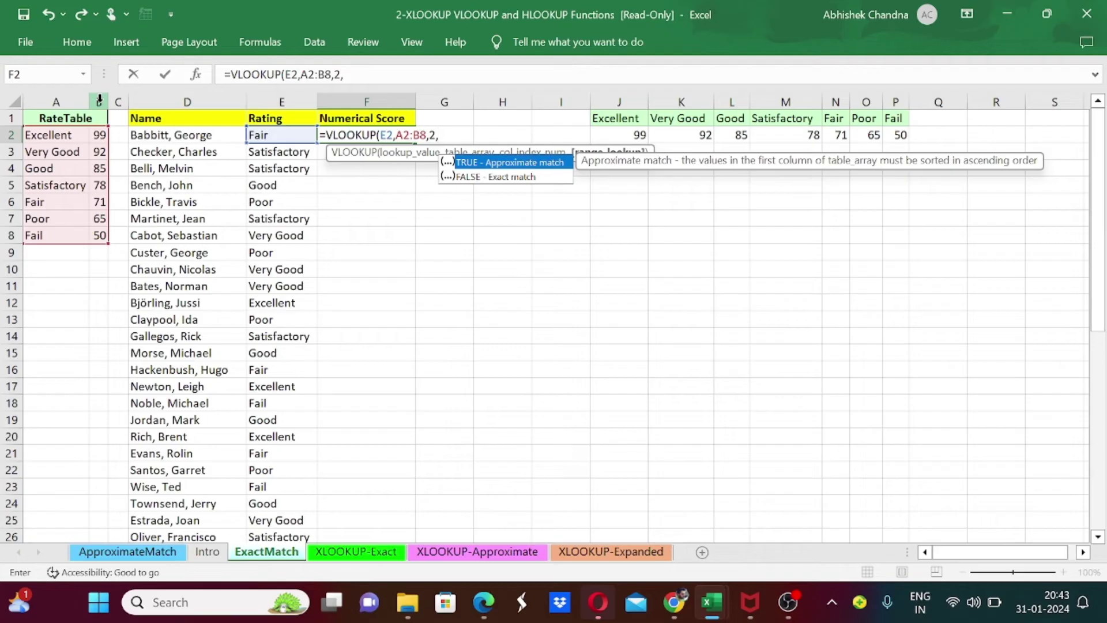
key(Down)
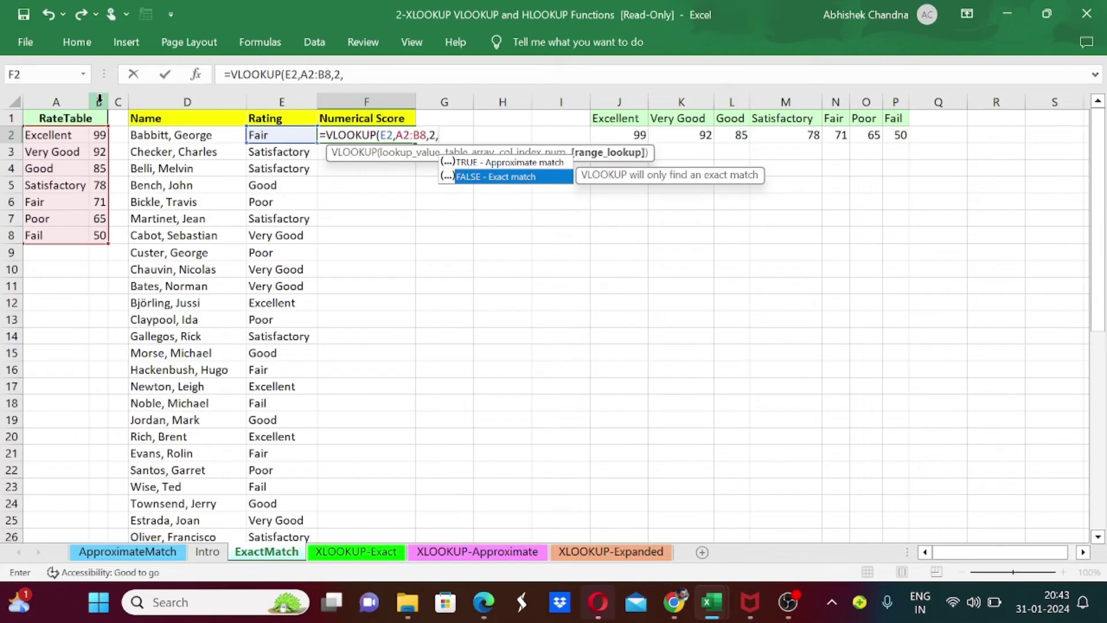
key(Tab)
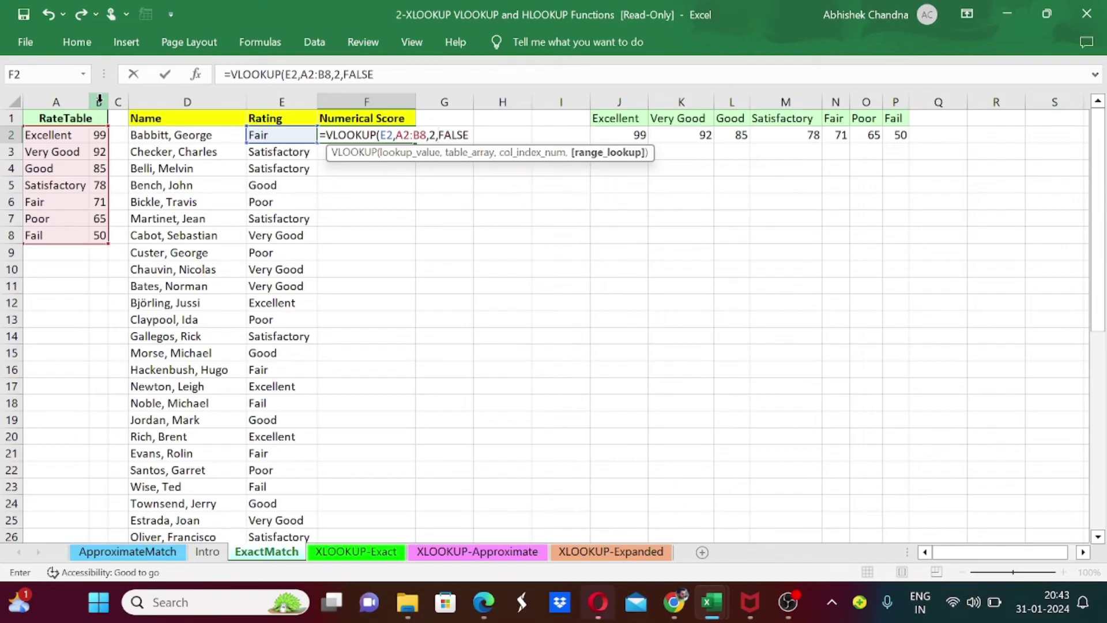
text())
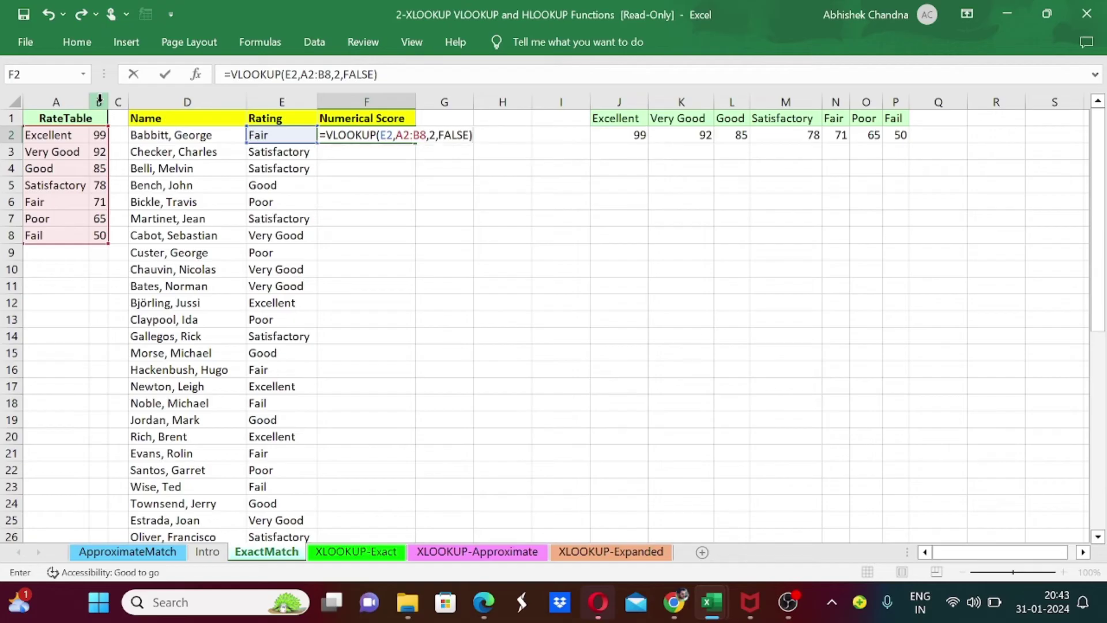
key(ctrl+Return)
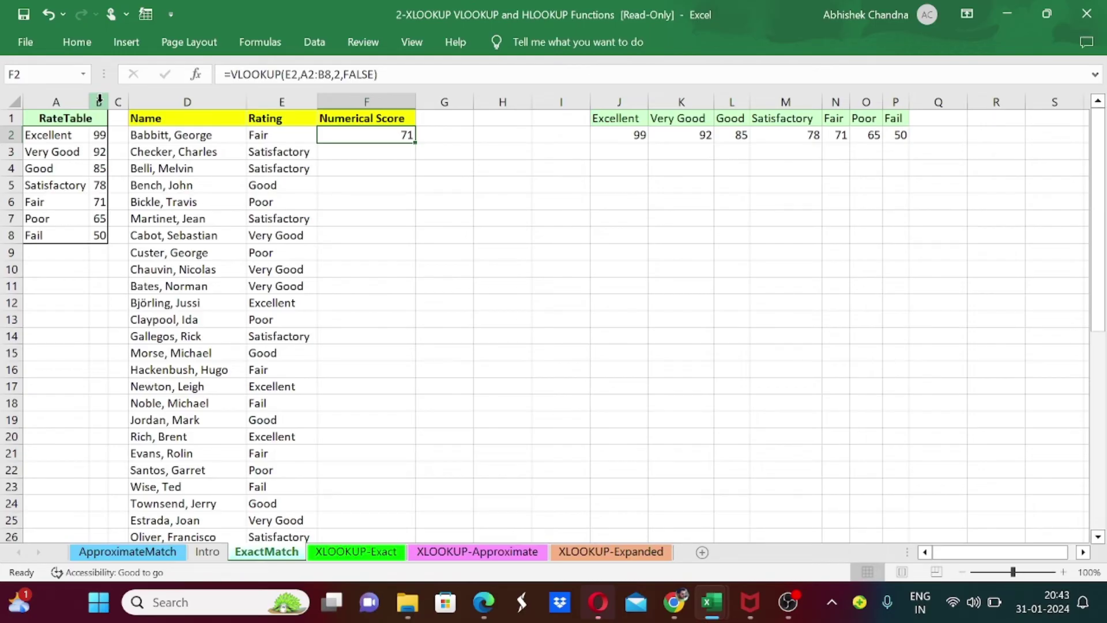
Check the score returned in F2 against the Fair entry in row 6 of the RateTable.
key(Left)
key(Left)
key(Right)
key(Right)
key(Left)
key(Left)
key(Left)
key(Left)
key(Down)
key(Down)
key(Down)
key(Down)
key(Right)
key(Right)
key(Right)
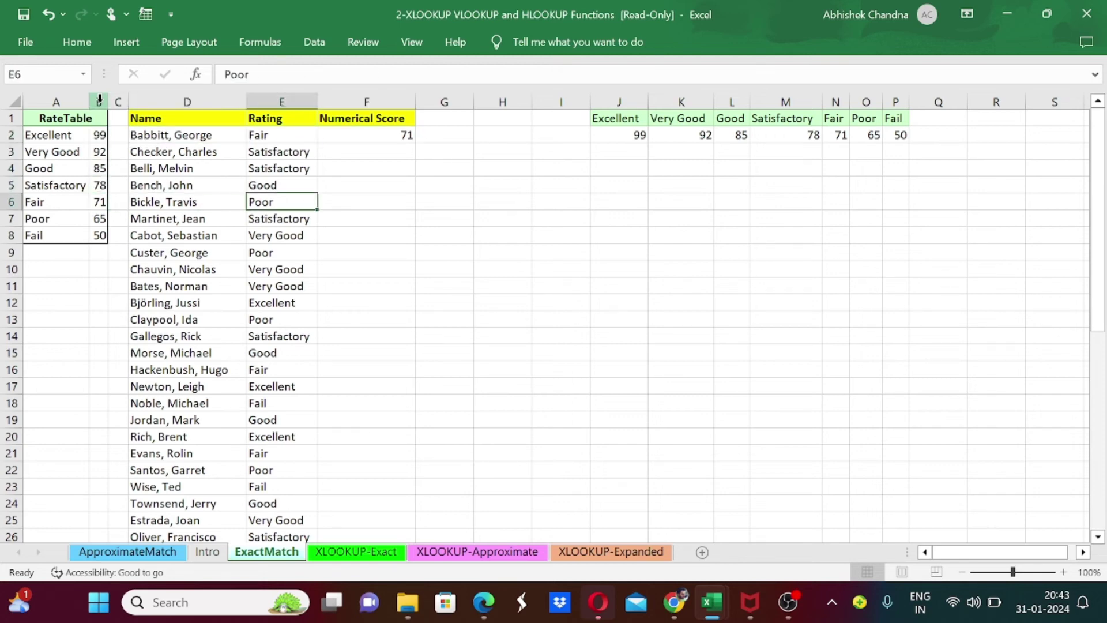
Make the table array in F2's VLOOKUP formula absolute as $A$2:$B$8.
key(Up)
key(Up)
key(Up)
key(Up)
key(Right)
key(F2)
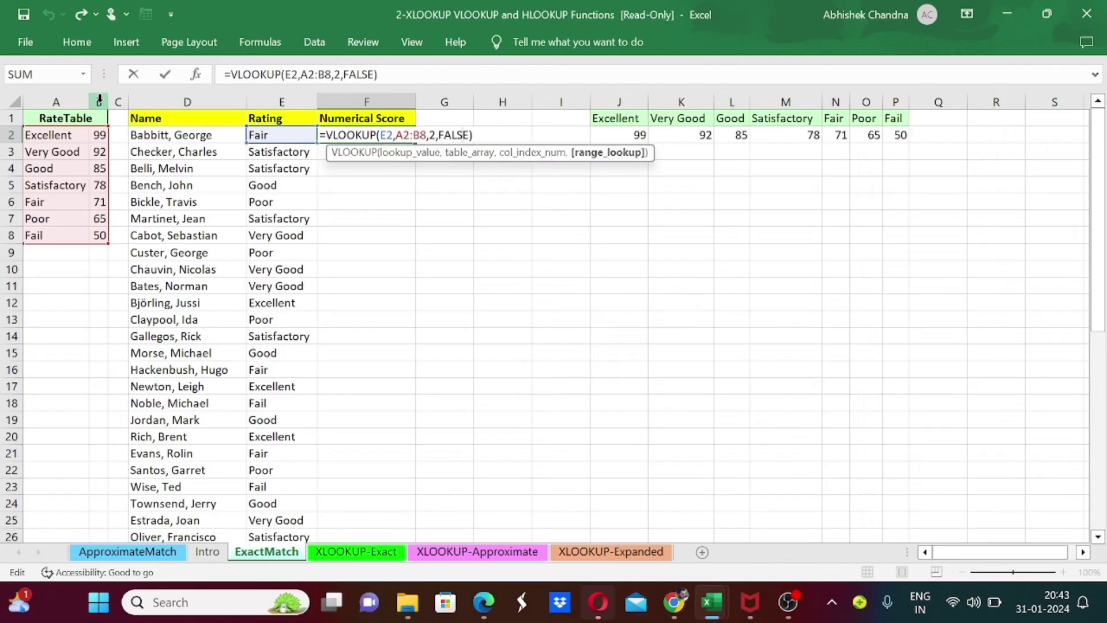
key(F4)
key(Left)
key(Left)
key(Left)
key(Left)
key(Left)
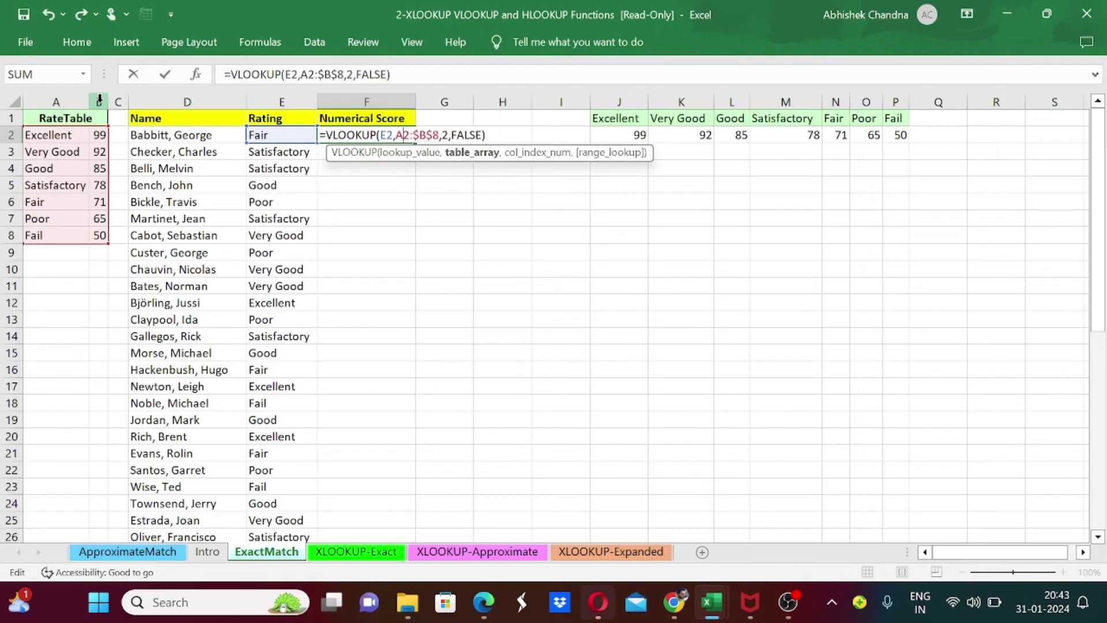
key(F4)
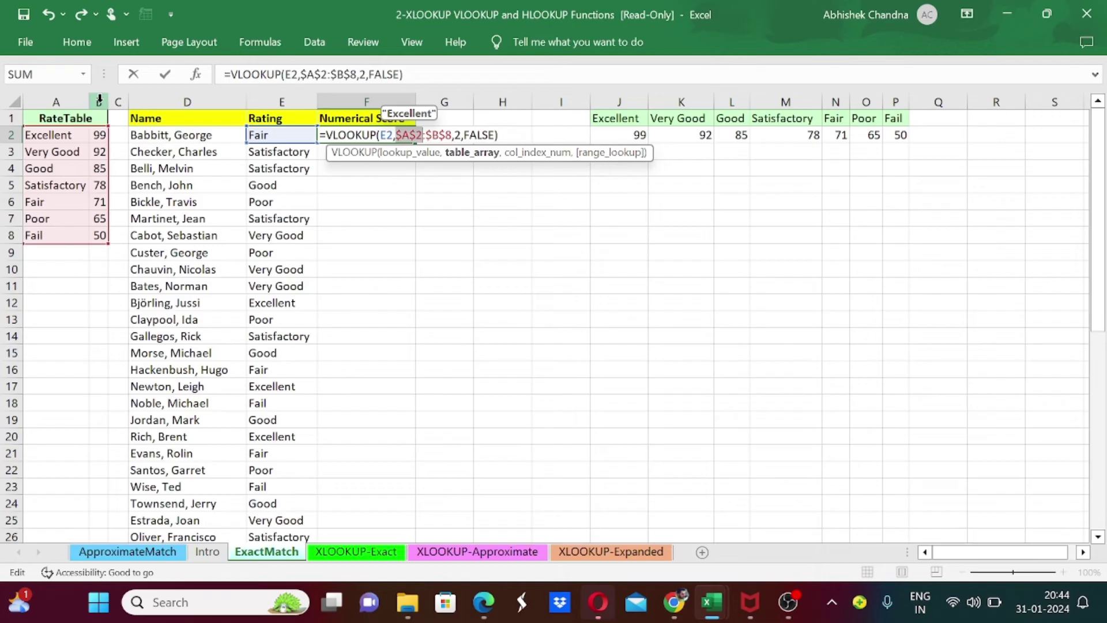
key(ctrl+Return)
Copy the VLOOKUP formula from F2 into the Numerical Score column down to F47.
key(ctrl+c)
key(Left)
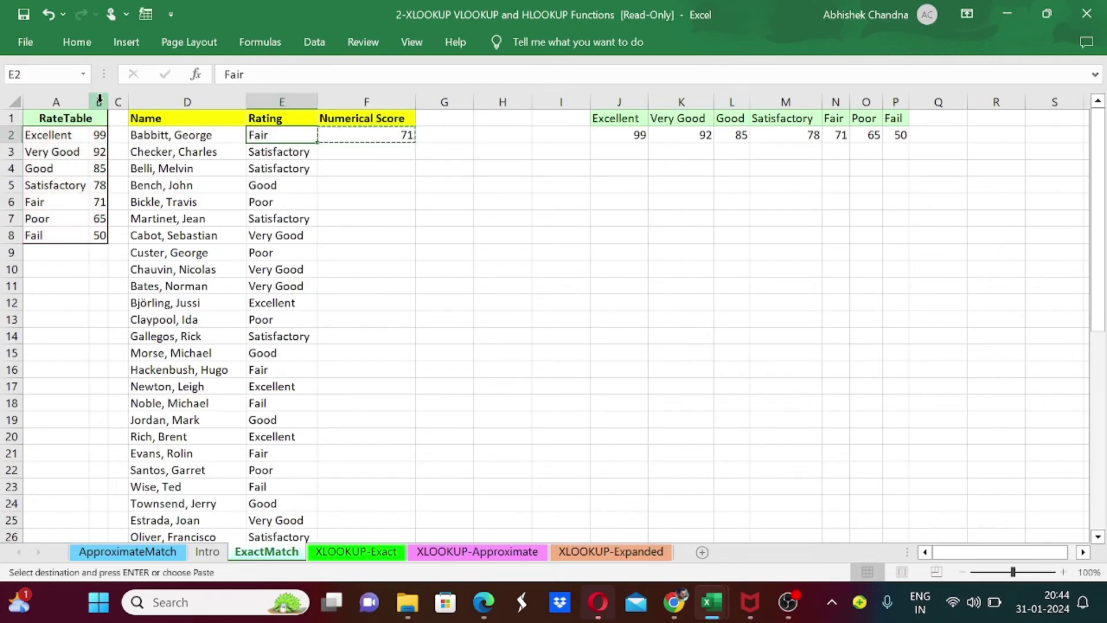
key(ctrl+Down)
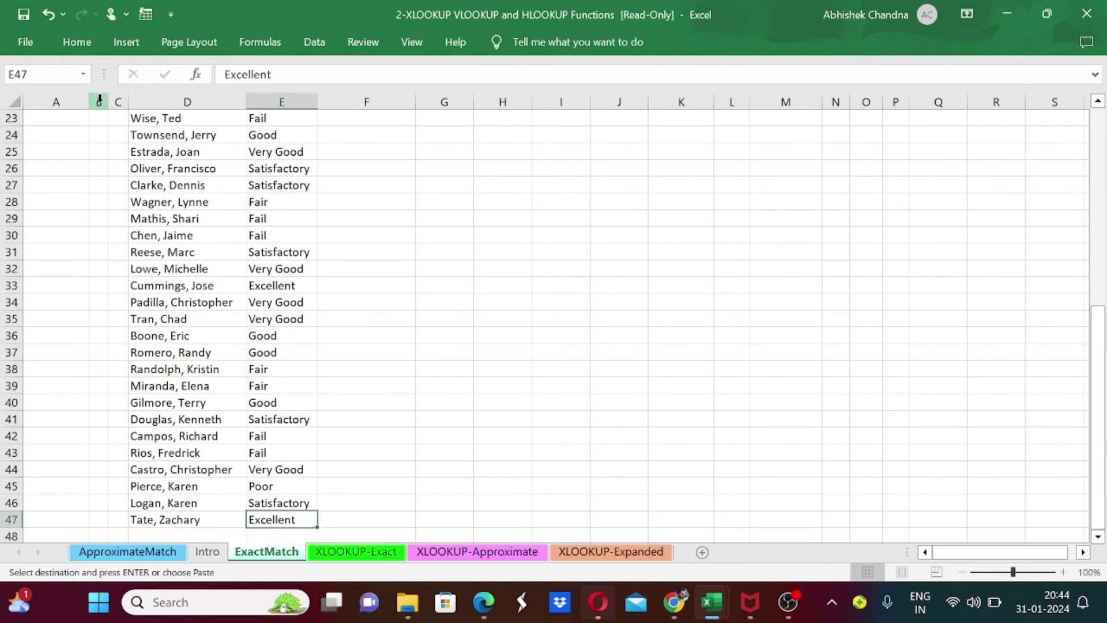
key(Right)
key(ctrl+shift+Up)
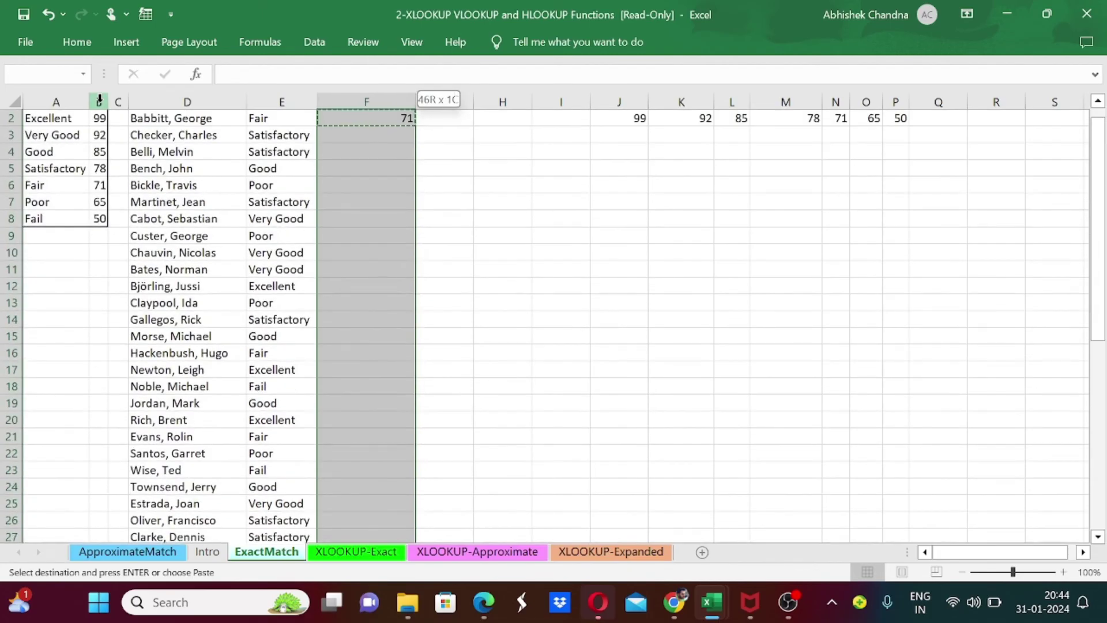
key(ctrl+v)
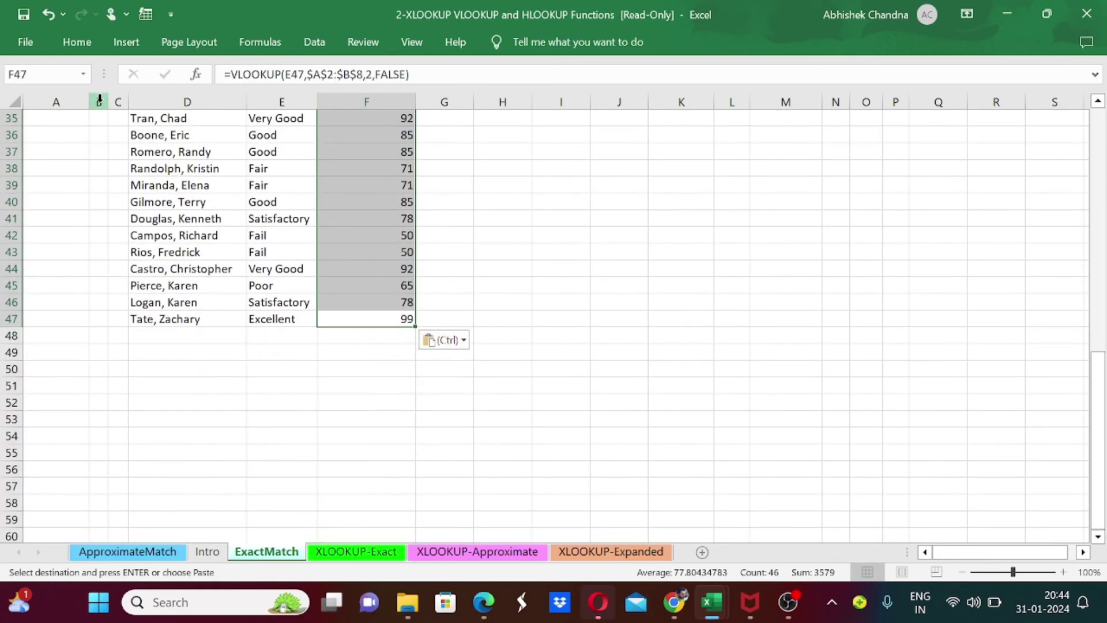
Review the VLOOKUP formula and its highlighted references in F2.
key(Up)
key(ctrl+Up)
key(Down)
key(F2)
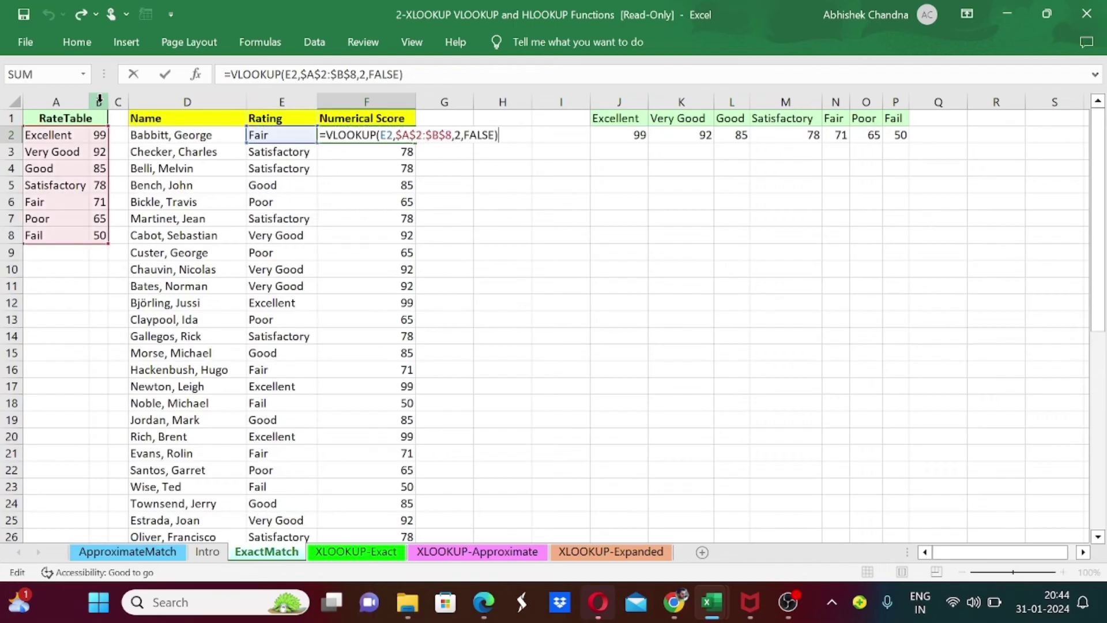
key(Escape)
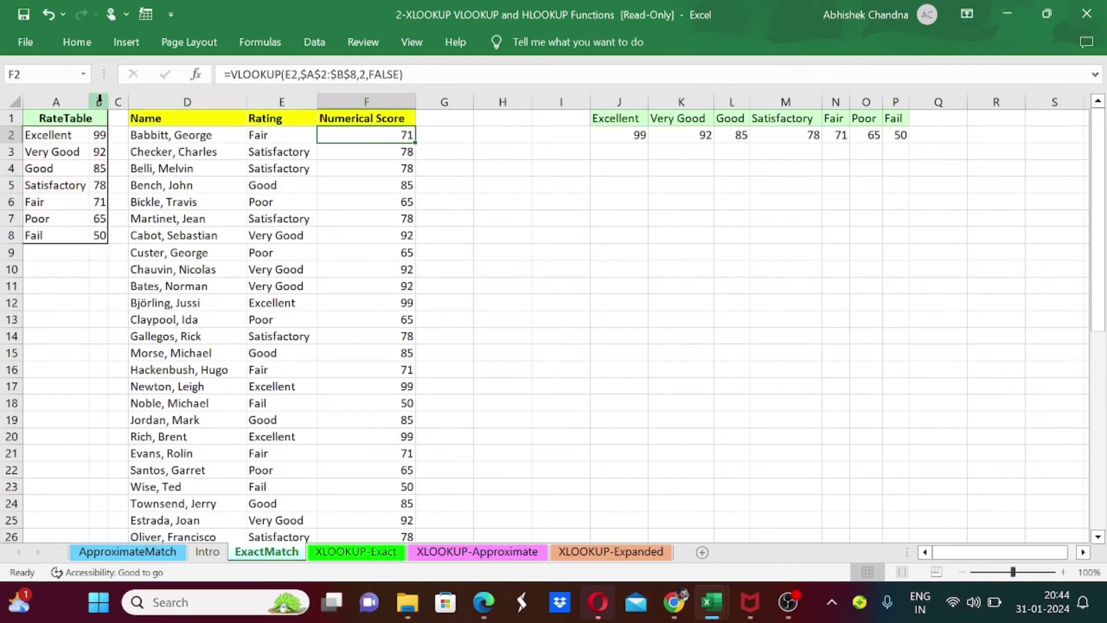
key(F2)
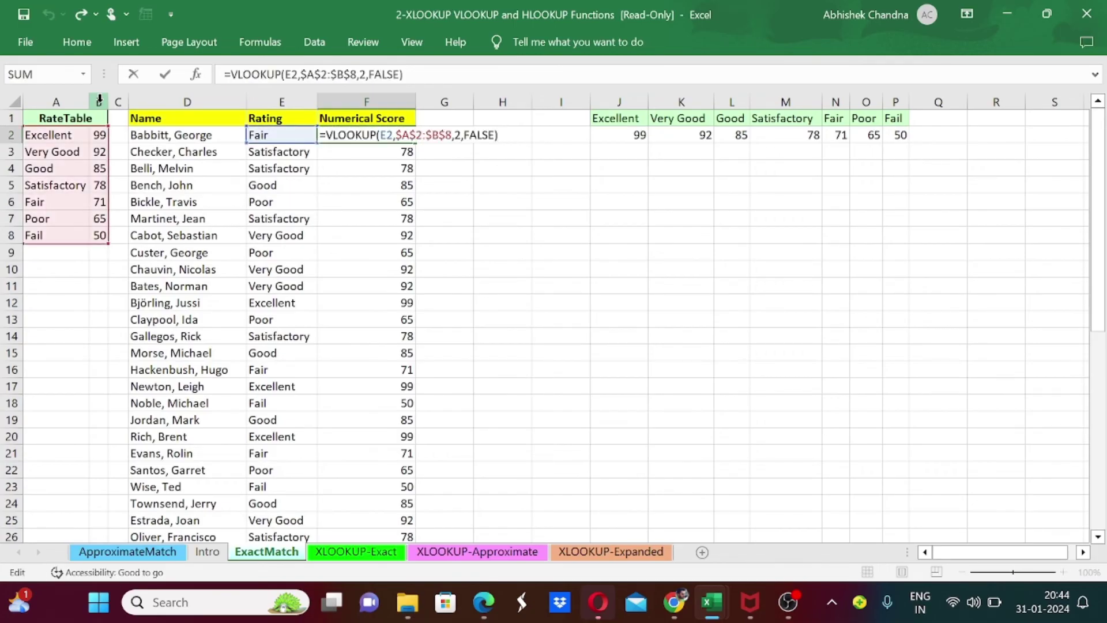
key(Home)
key(Escape)
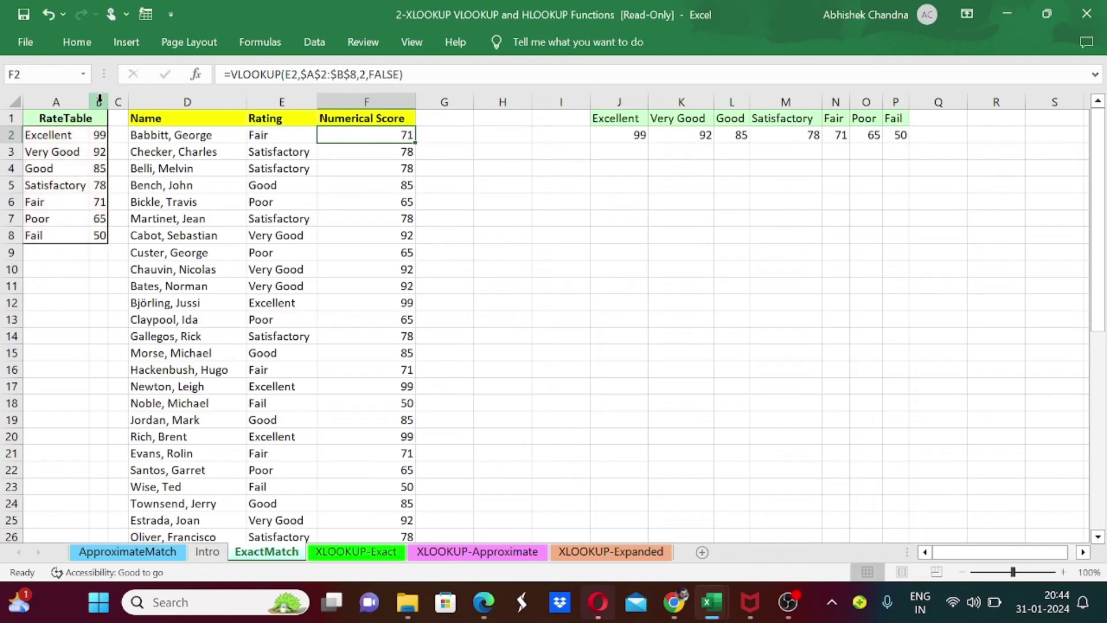
Replace the formula in F2 with the start of an HLOOKUP that uses E2 as the lookup value.
text(=)
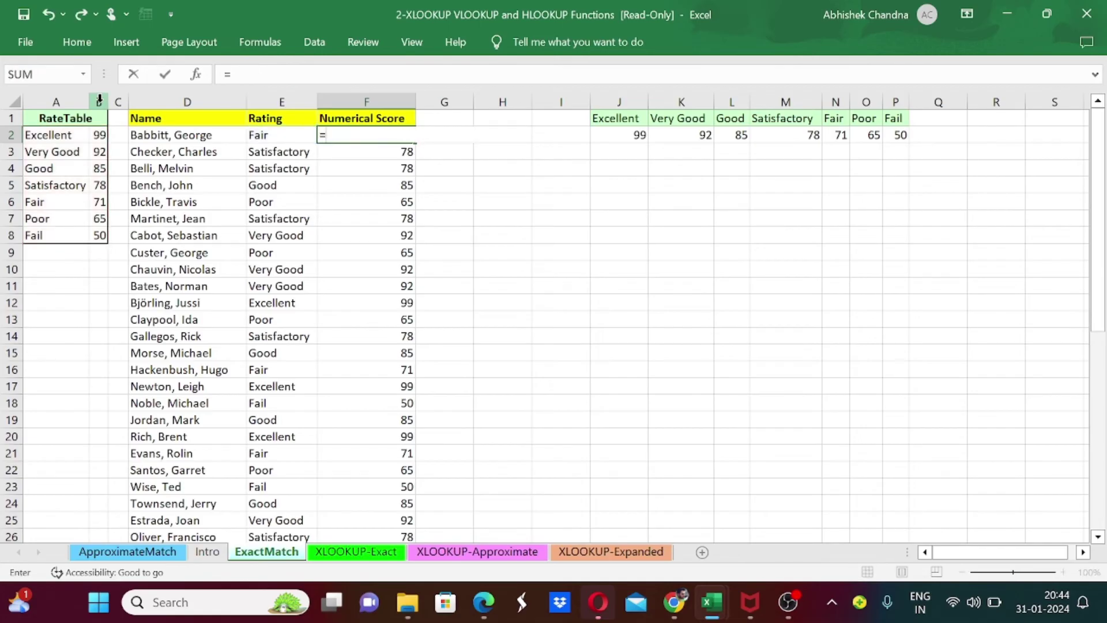
text(h;l)
key(BackSpace)
key(BackSpace)
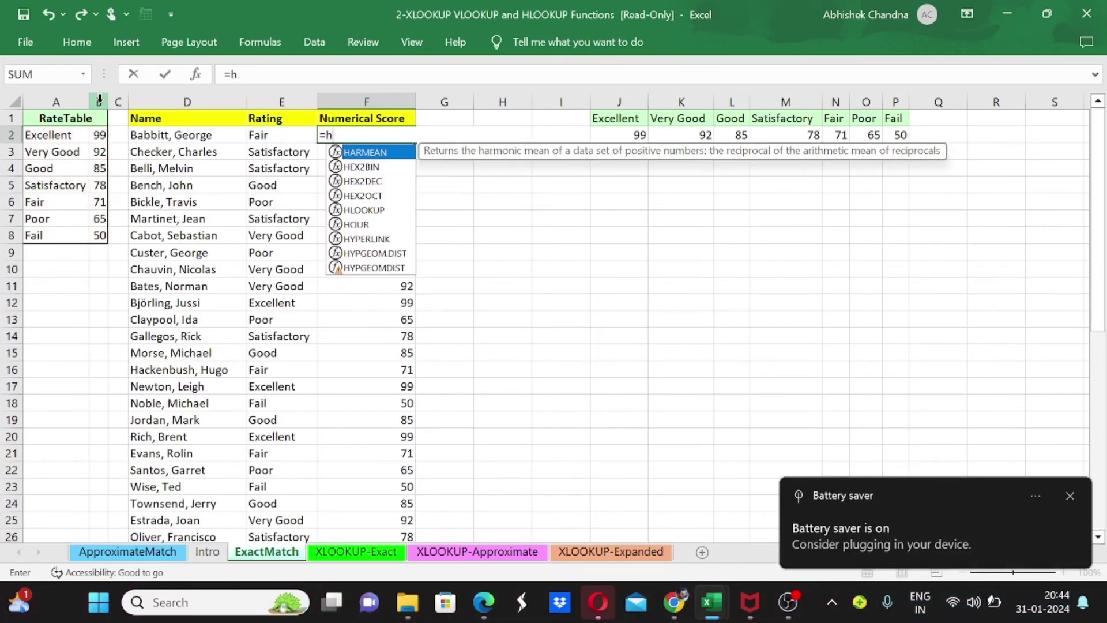
text(lo)
key(Tab)
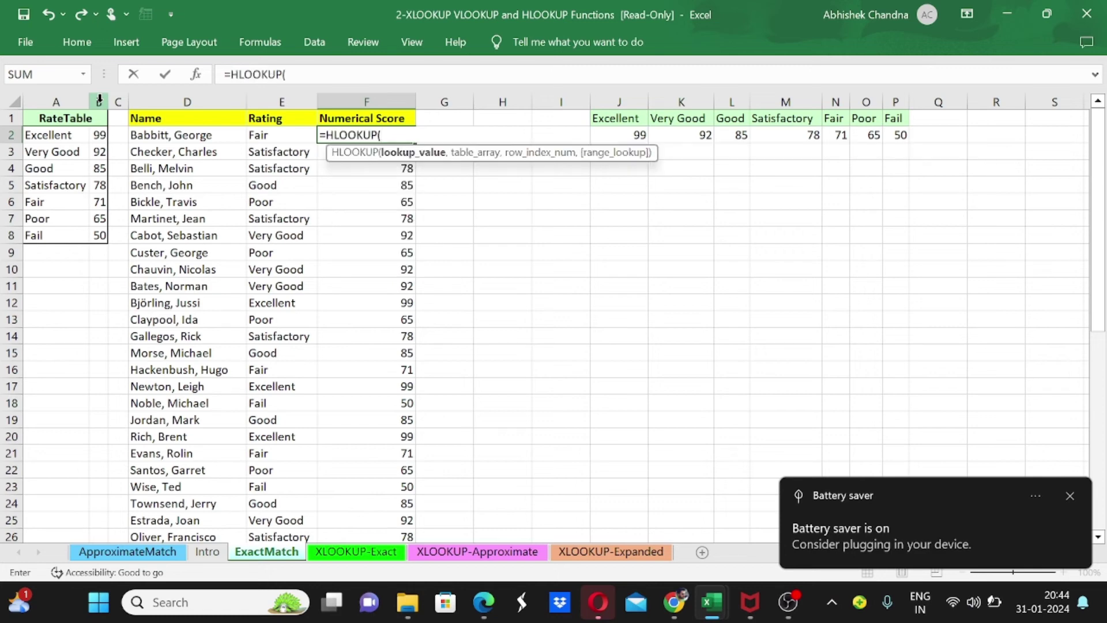
text(,)
key(BackSpace)
key(Left)
text(,)
Supply the horizontal rating table J1:P2 as the HLOOKUP table array.
key(Right)
key(Right)
key(Right)
key(Up)
key(Right)
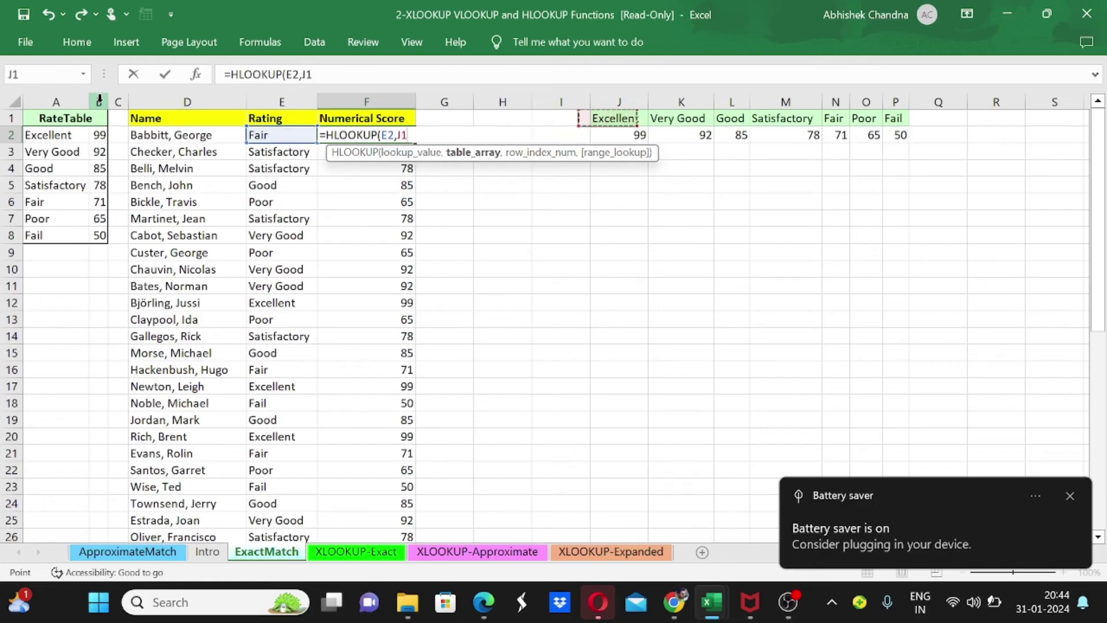
key(shift+Down)
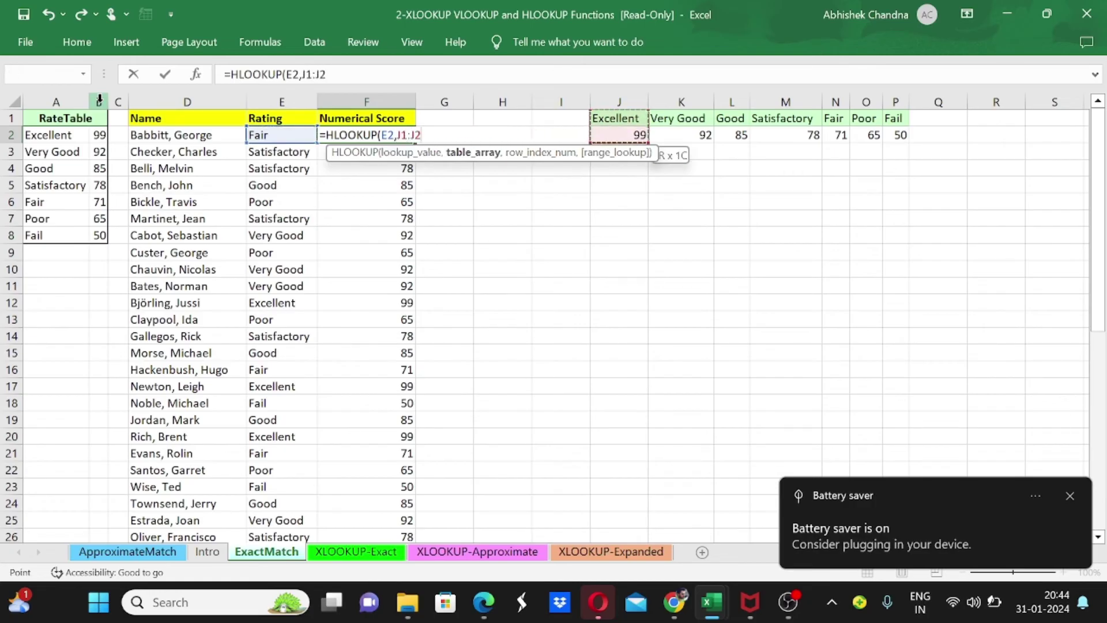
key(ctrl+shift+Right)
text(,)
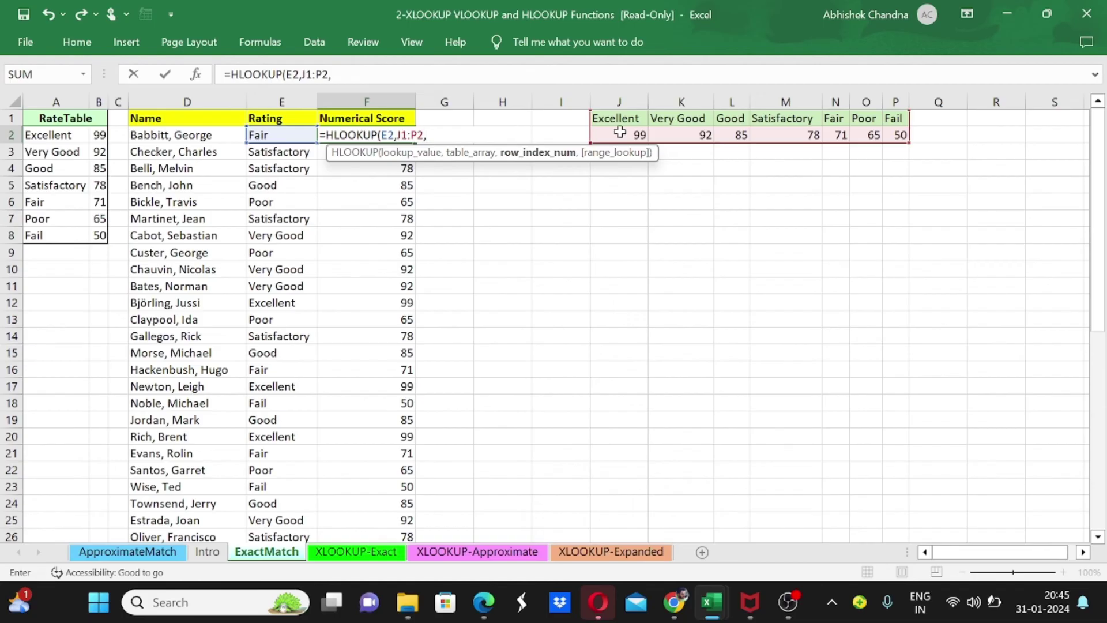
Complete the HLOOKUP formula in F2 with row index 2 and FALSE for an exact match.
text(2,)
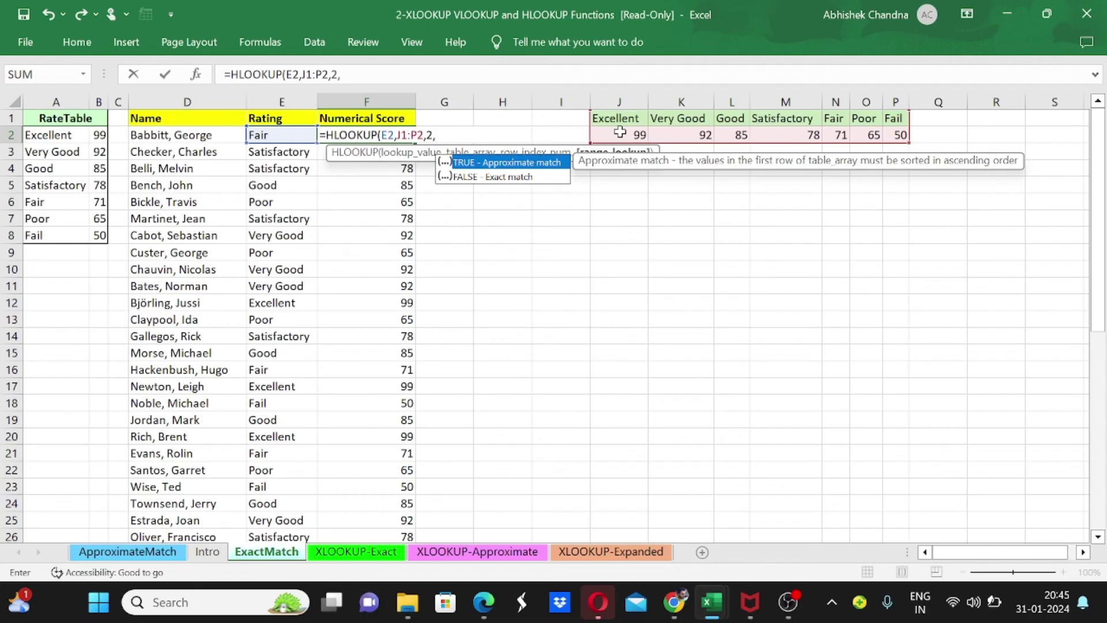
key(Down)
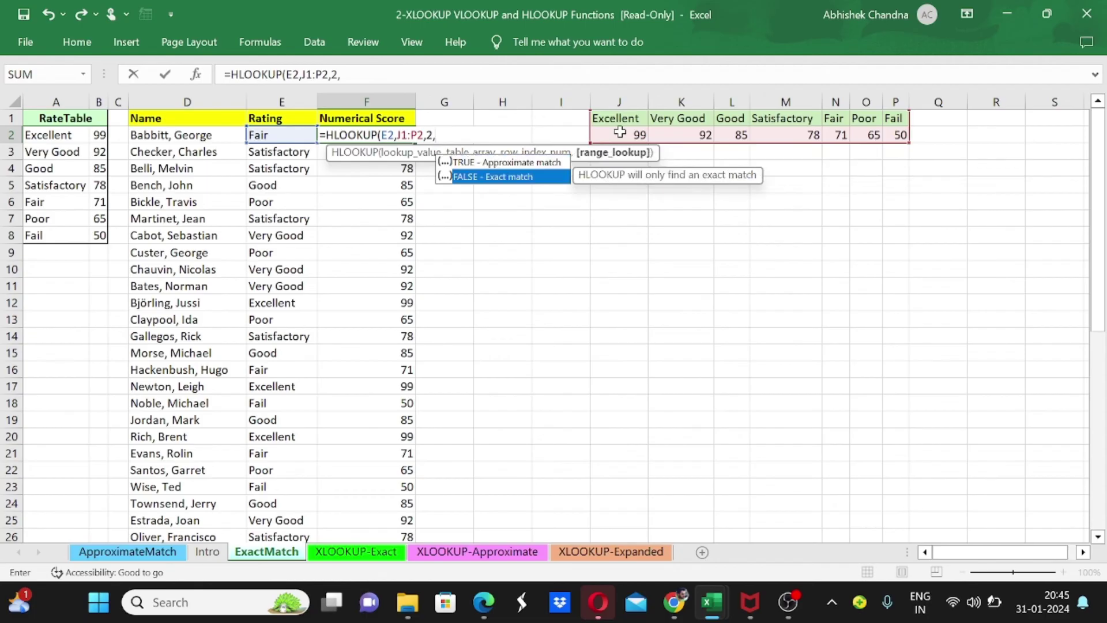
key(Tab)
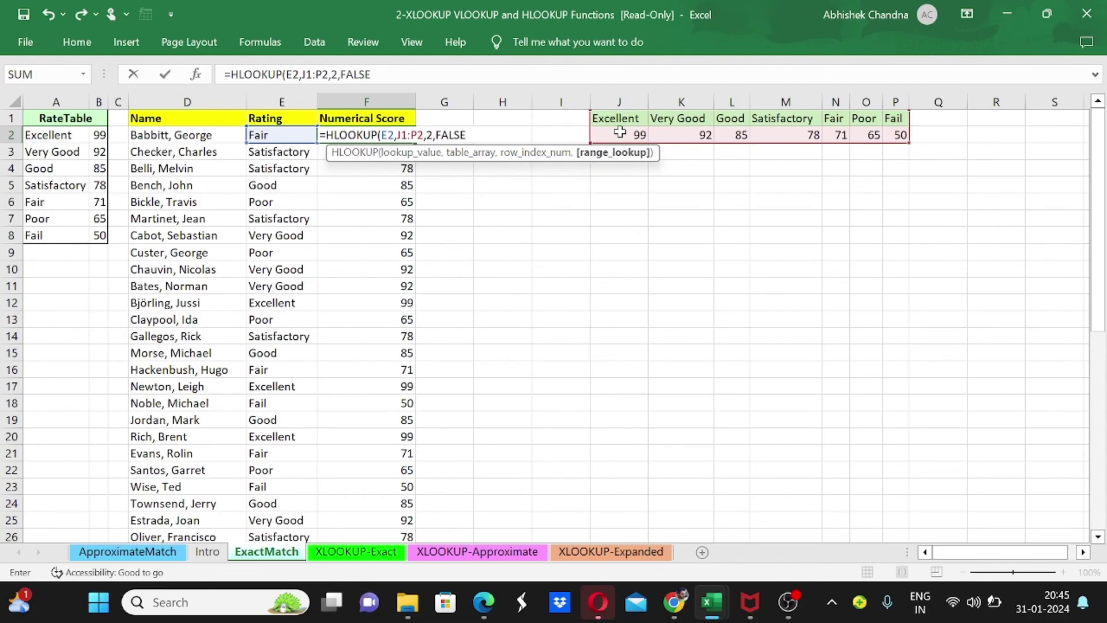
text())
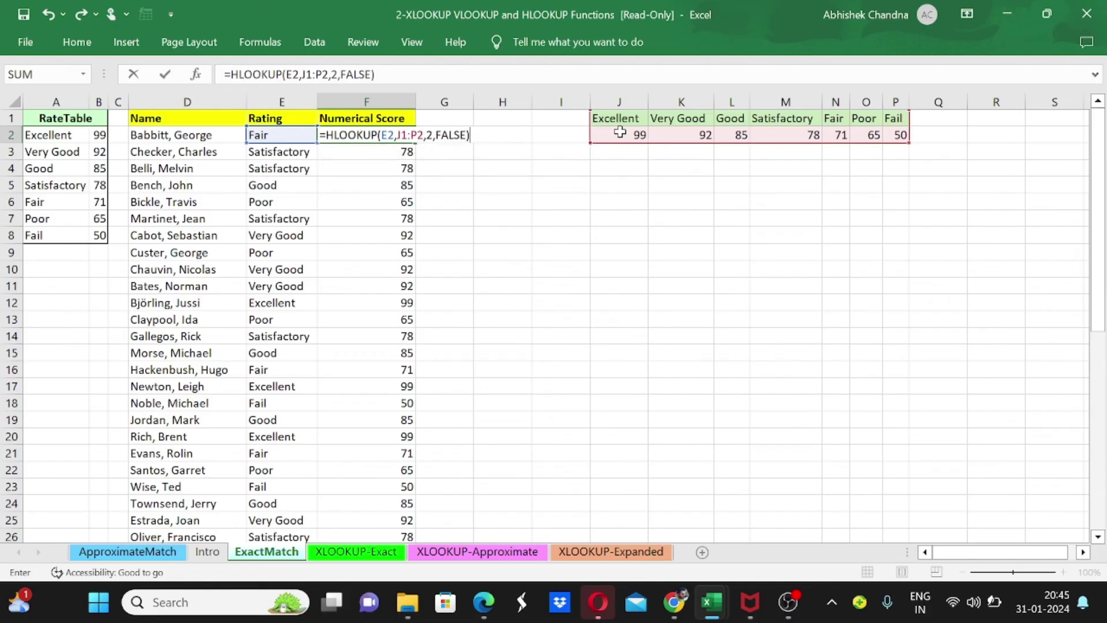
key(Return)
Make the table array in the F2 HLOOKUP formula absolute as $J$1:$P$2.
key(Up)
key(F2)
key(Left)
key(Left)
key(Left)
key(Left)
key(Left)
key(Left)
key(Left)
key(Left)
key(Left)
key(Left)
key(F4)
key(Left)
key(Left)
key(Left)
key(Left)
key(Left)
key(F4)
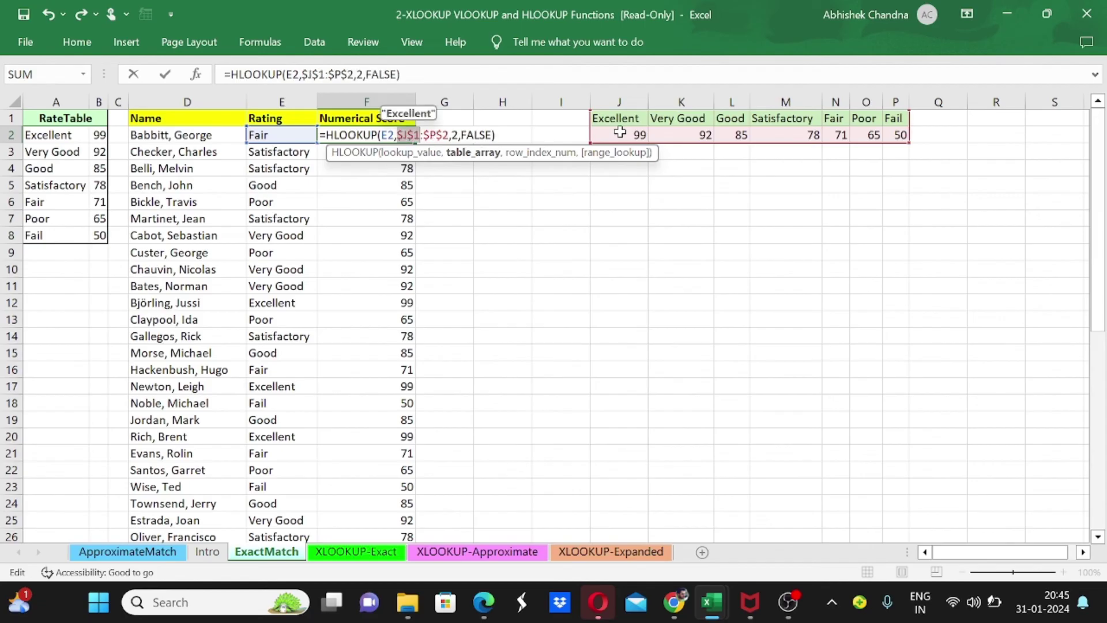
key(Return)
Copy the HLOOKUP formula from F2 into the rest of the Numerical Score column, F3 to F47.
key(Up)
key(ctrl+c)
key(Down)
key(ctrl+shift+Down)
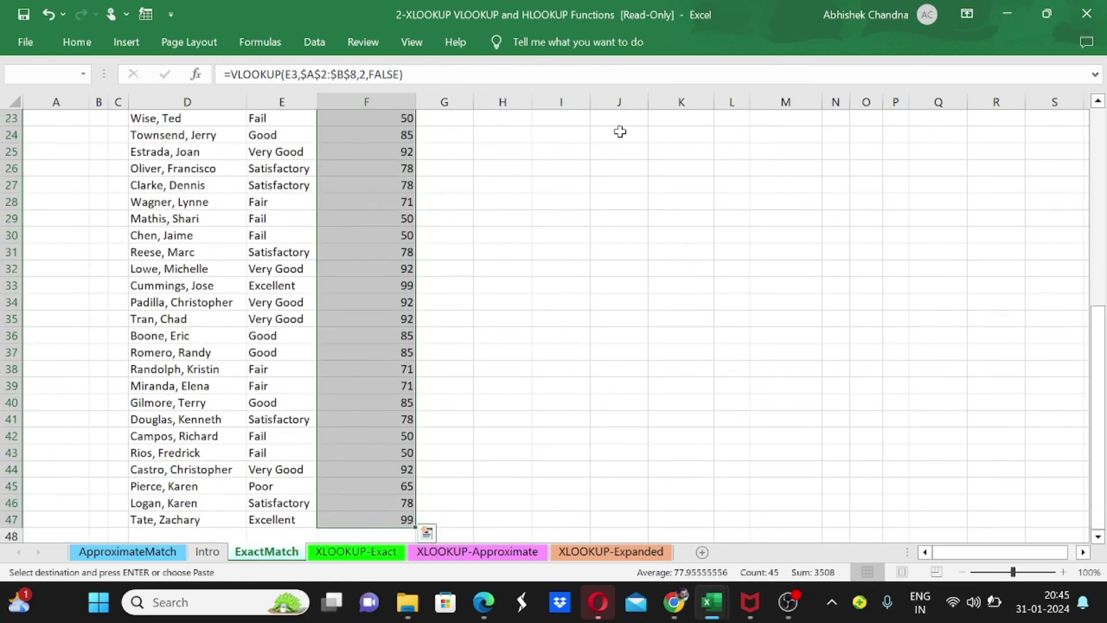
key(ctrl+v)
scroll(620, 132, up, 7)
key(Up)
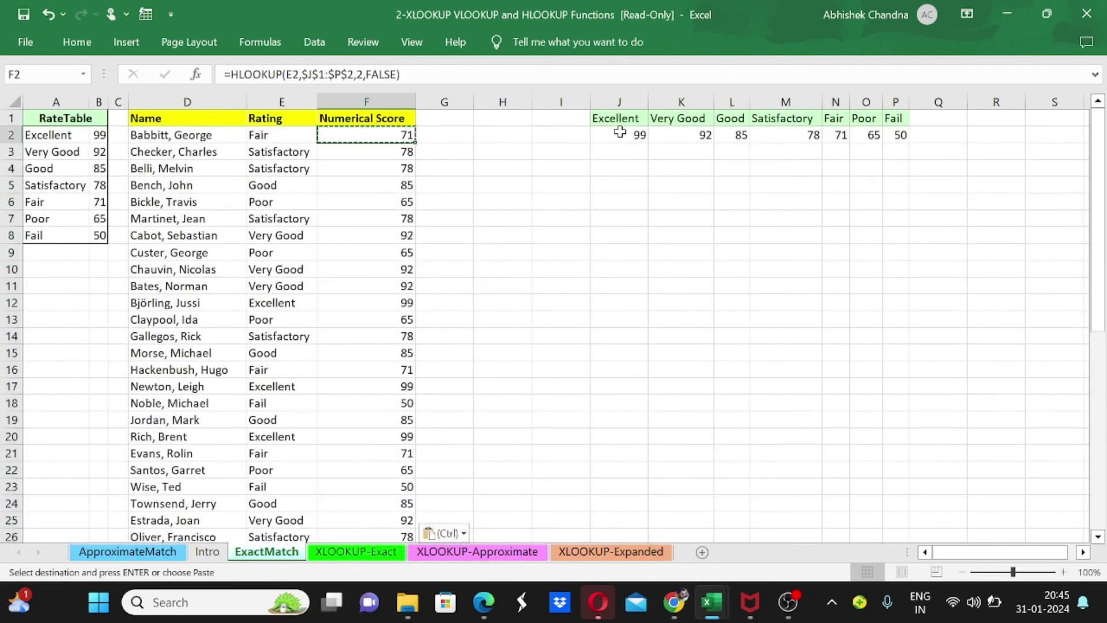
key(Up)
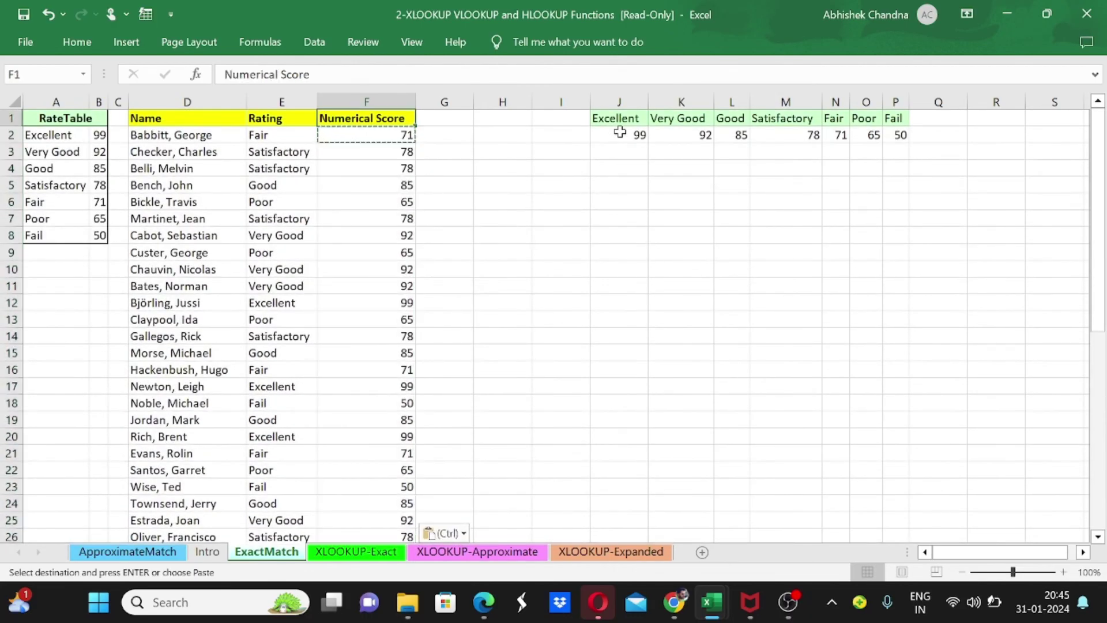
key(Escape)
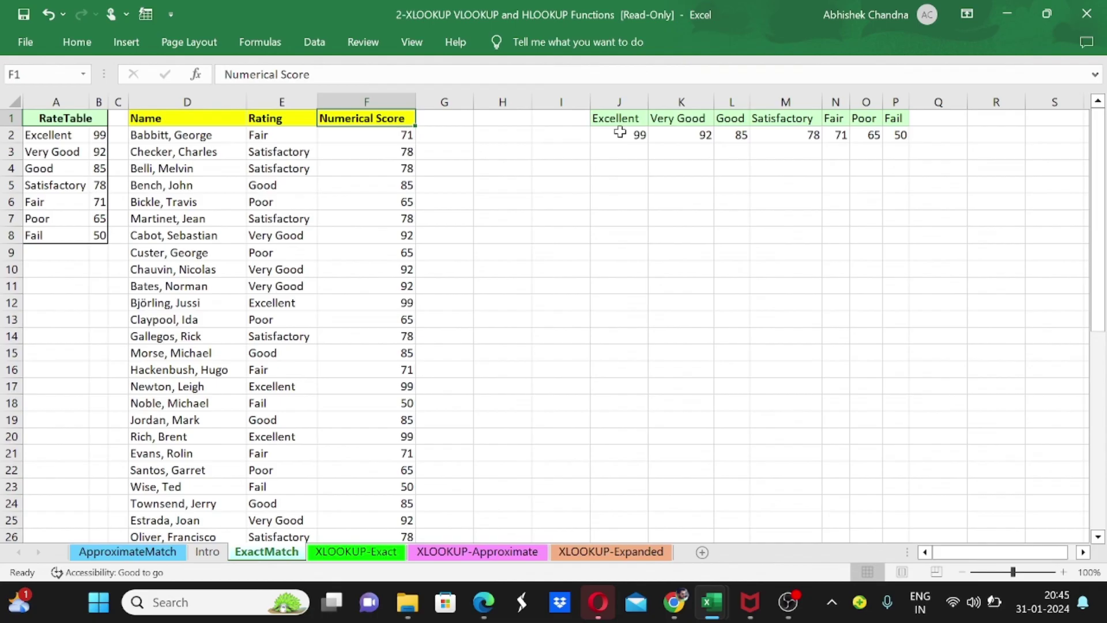
Enter the label "Vlookup" in H2 and move it to H4.
key(Right)
key(Down)
key(Right)
text(V)
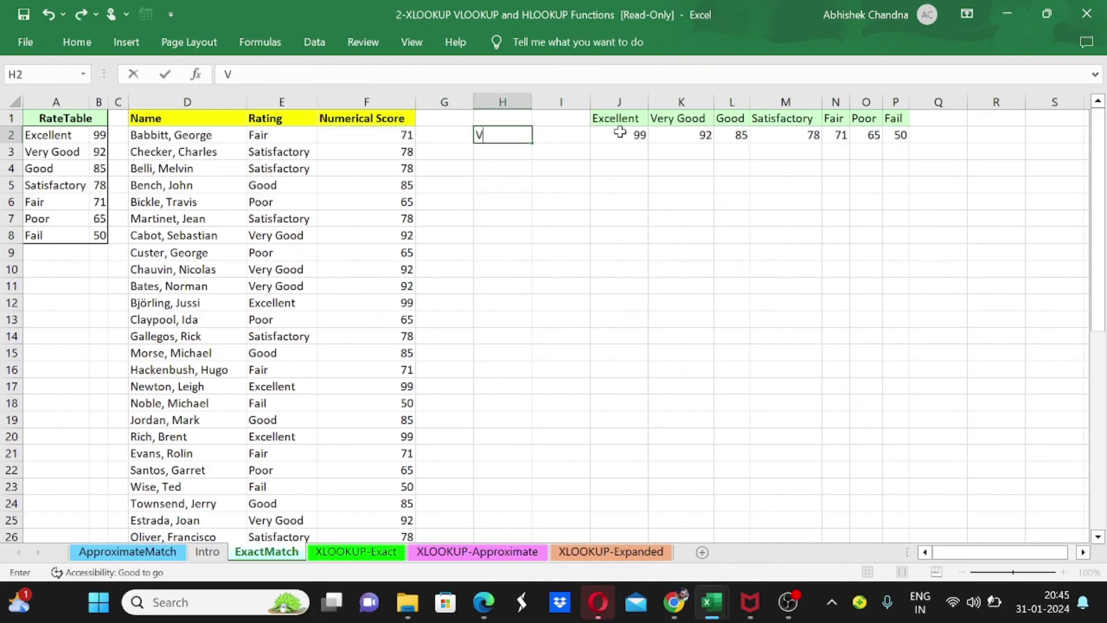
text(lookup)
key(ctrl+Return)
key(ctrl+x)
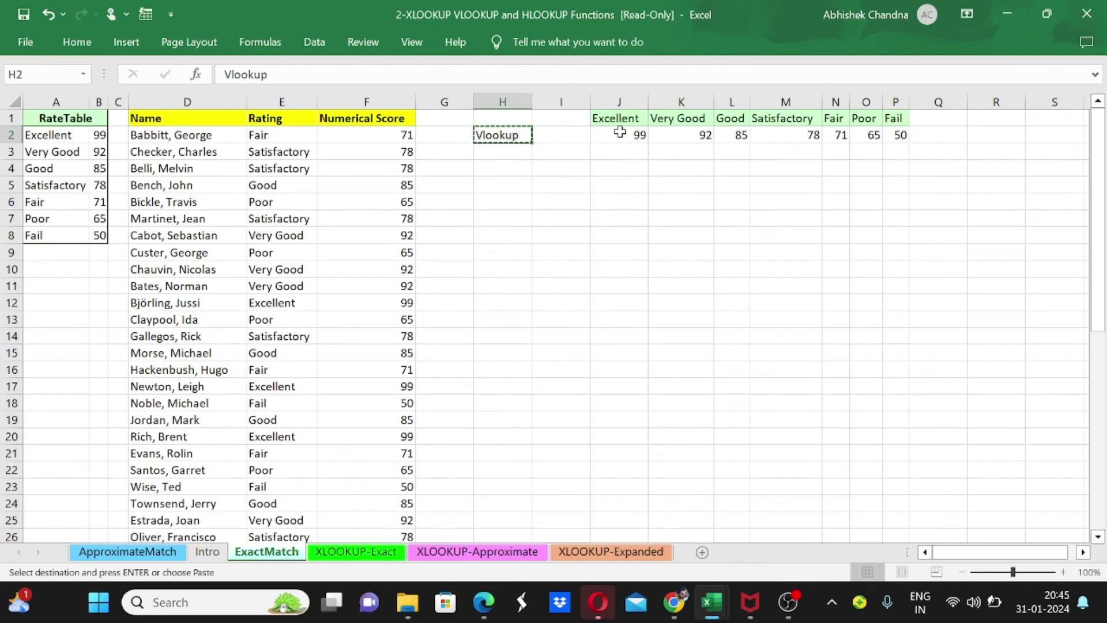
key(Down)
key(Down)
key(Return)
Enter the note "Approx and exact Match" in I4 beside the Vlookup label.
key(Right)
text(Ap)
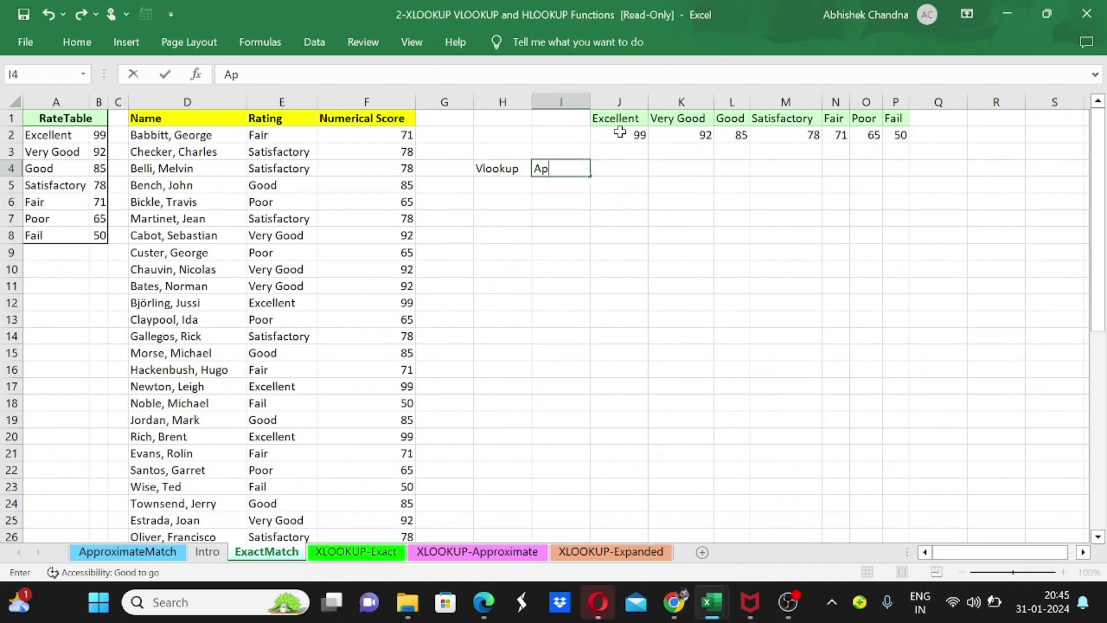
text(prox and exact Match)
key(Return)
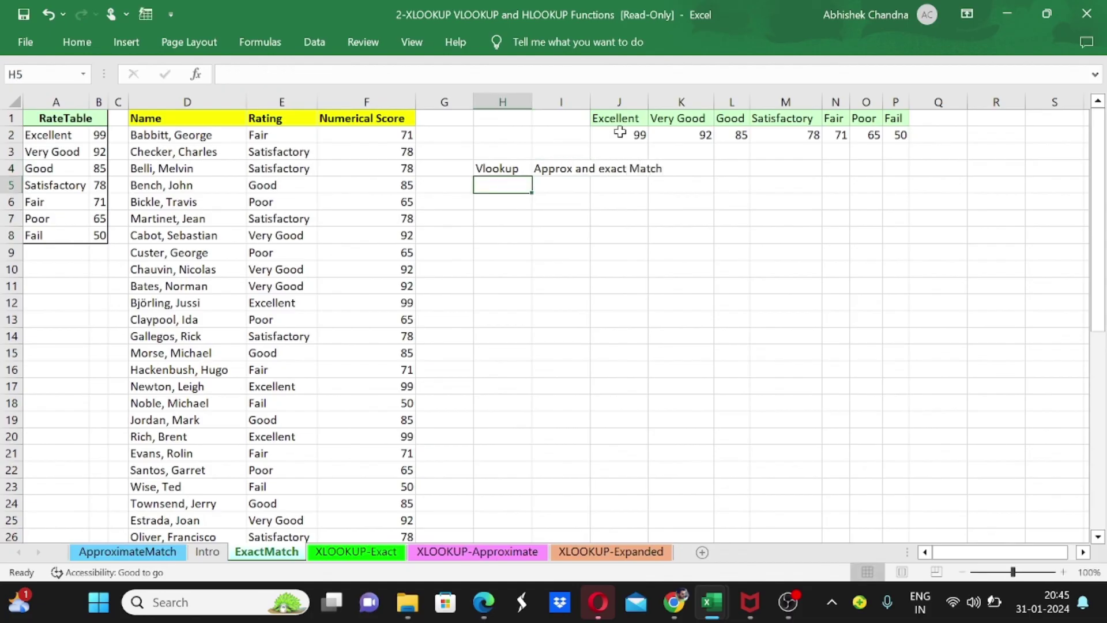
Enter the label "Hlookup" in H5 and copy the match note from I4 into I5.
text(Hlookup)
key(Tab)
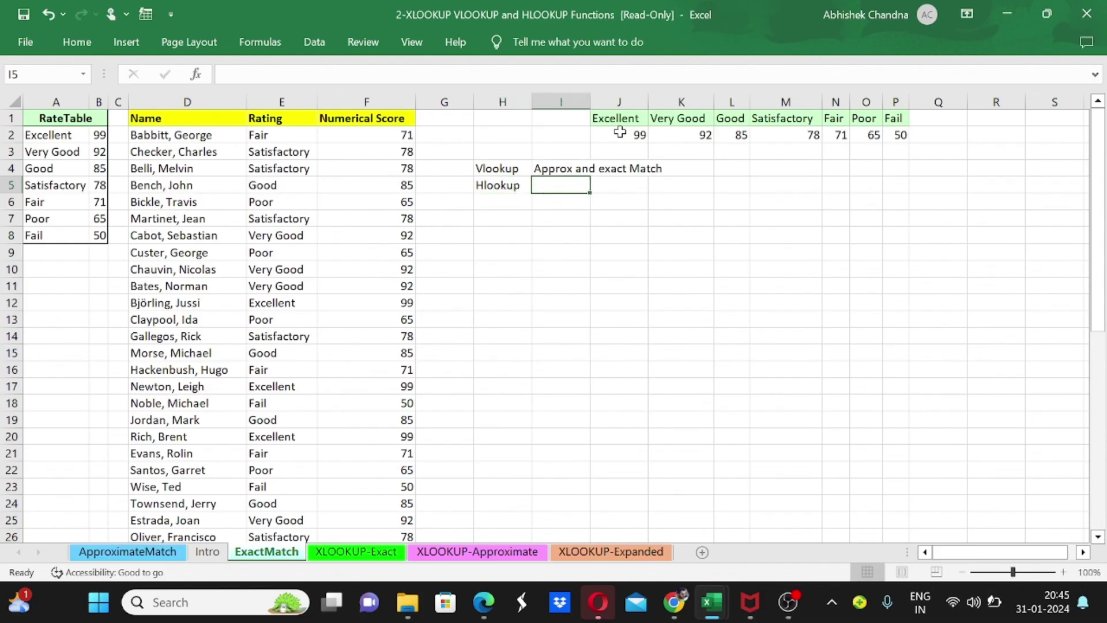
key(ctrl+d)
key(Up)
key(Left)
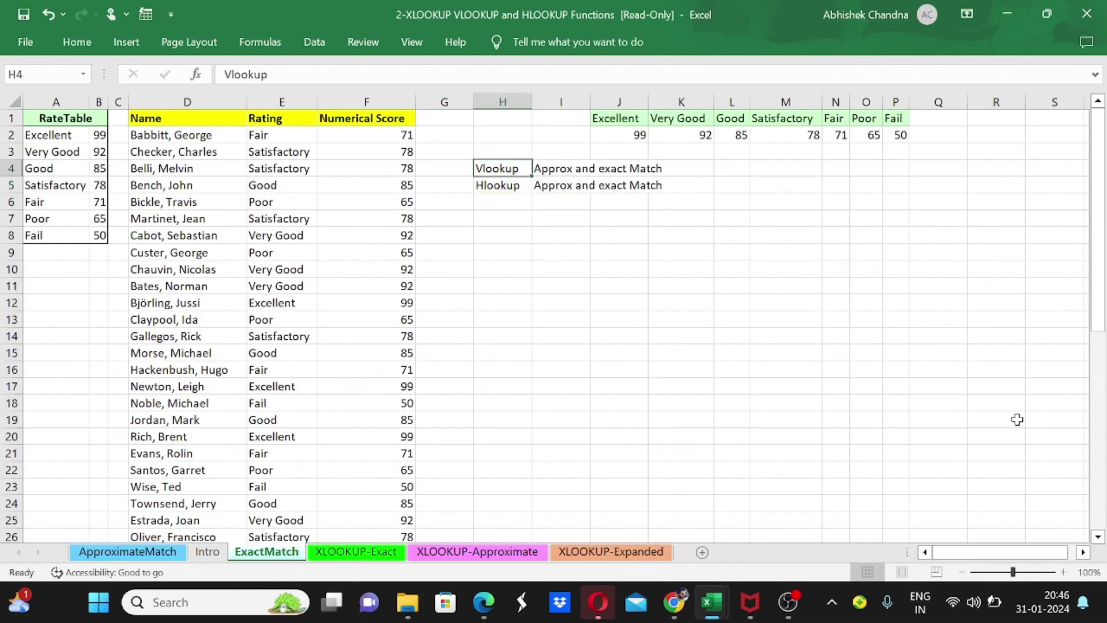